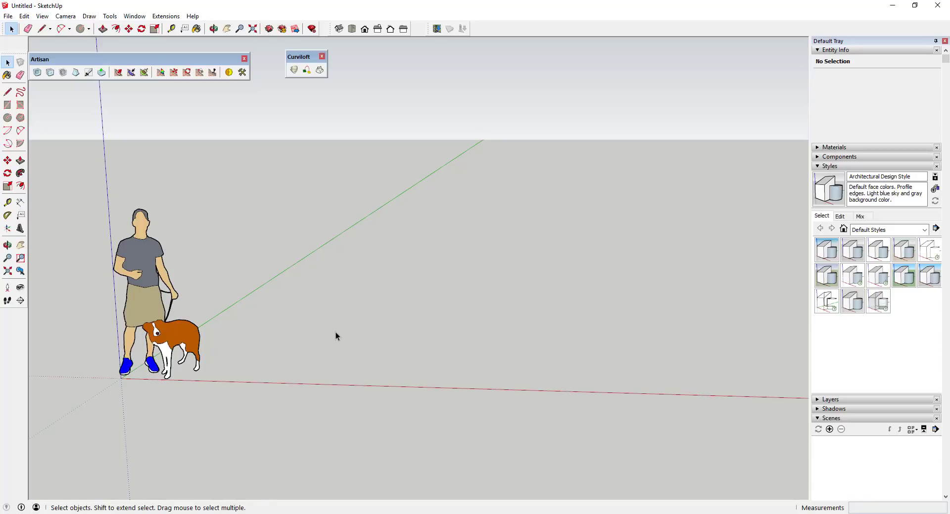
Enable the Sandbox toolbar and dock it beside the other toolbars.
right_click(509, 28)
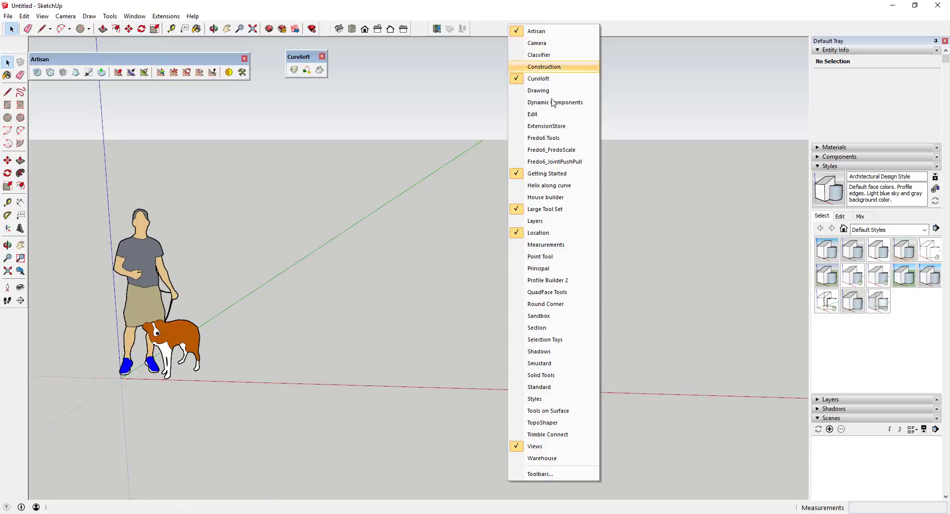
click(541, 317)
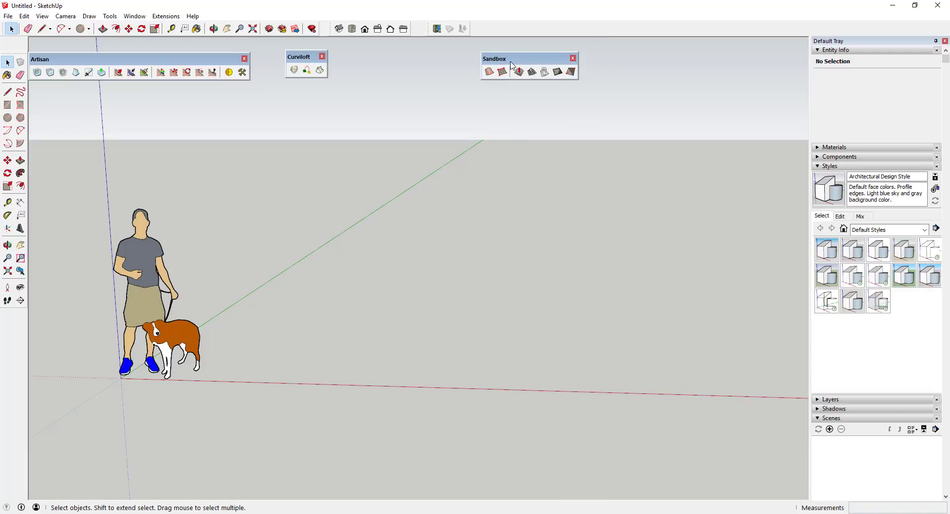
drag(511, 65, 395, 64)
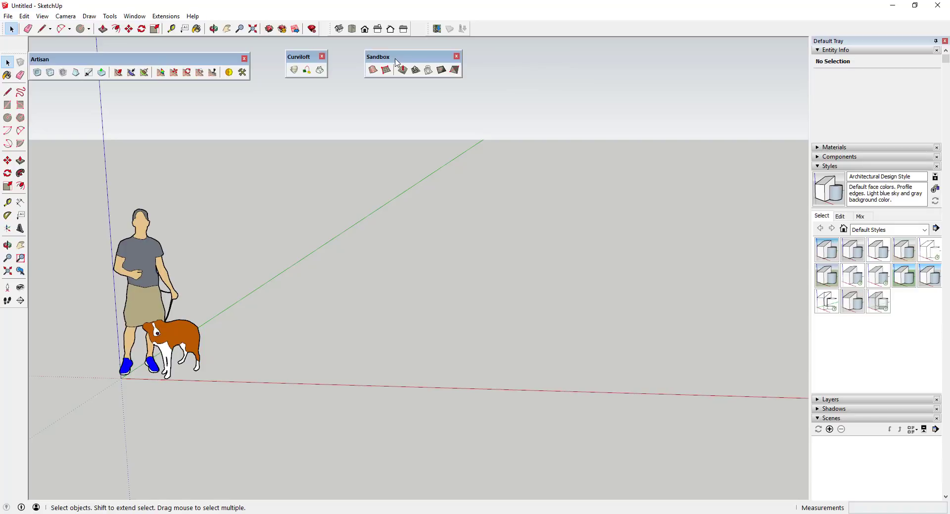
Create a From Scratch sandbox grid with 1' spacing as a long strip along the red axis.
click(389, 74)
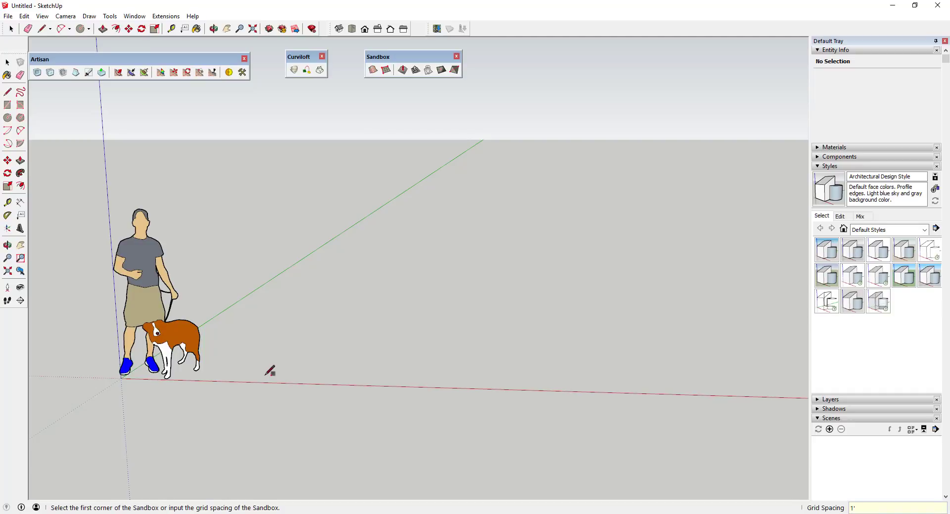
key(Return)
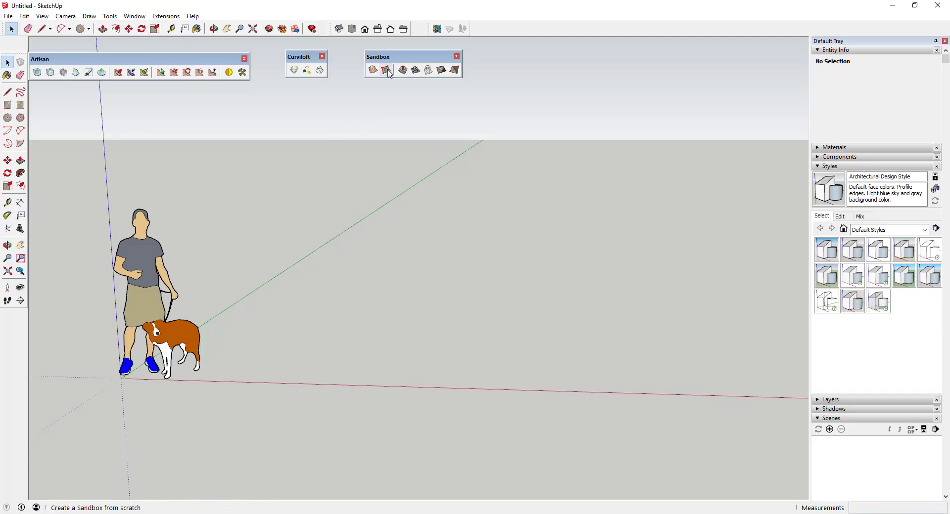
click(386, 69)
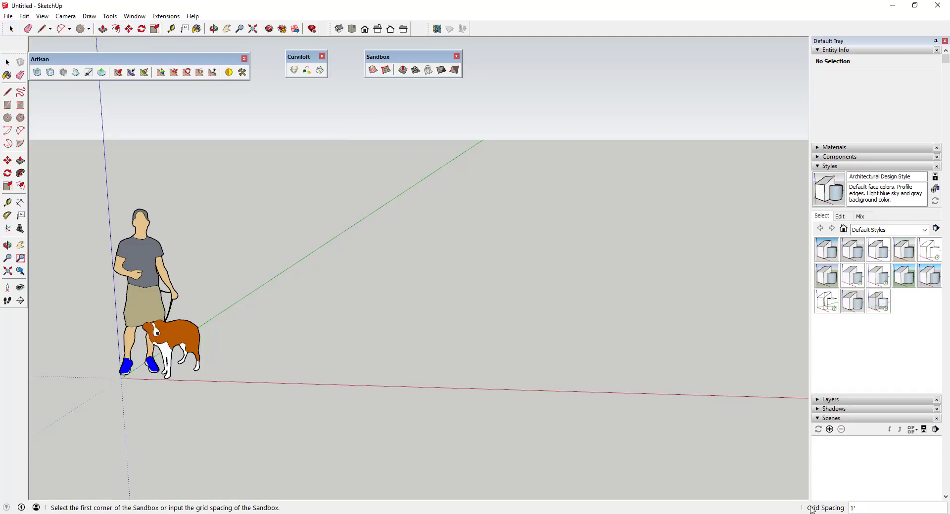
click(268, 374)
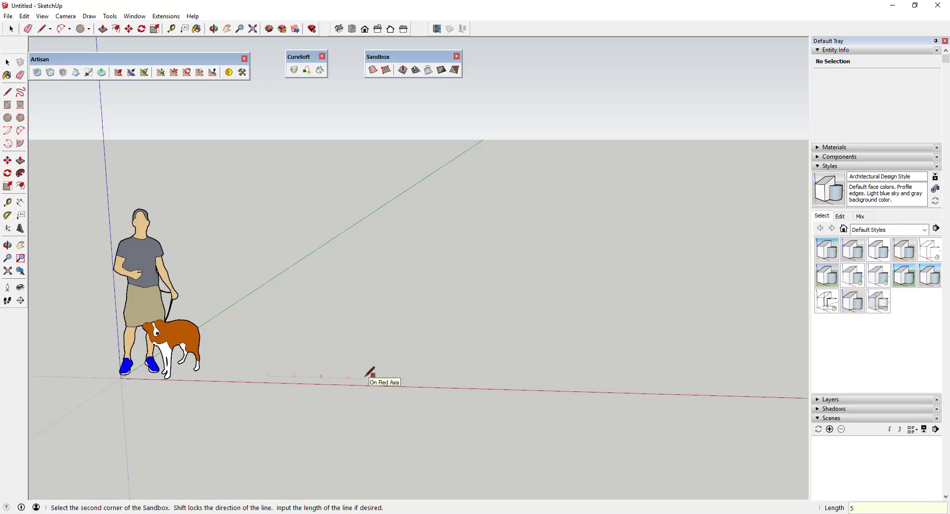
click(367, 376)
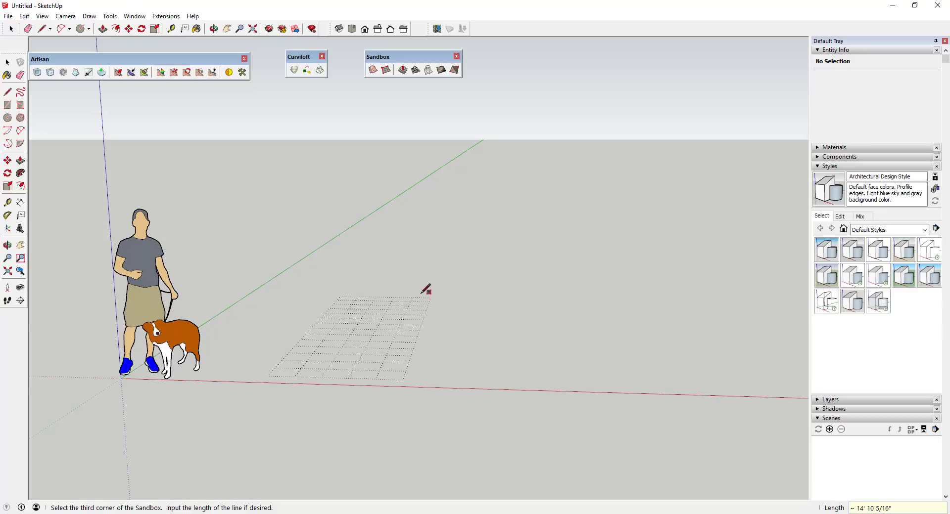
key(Return)
key(space)
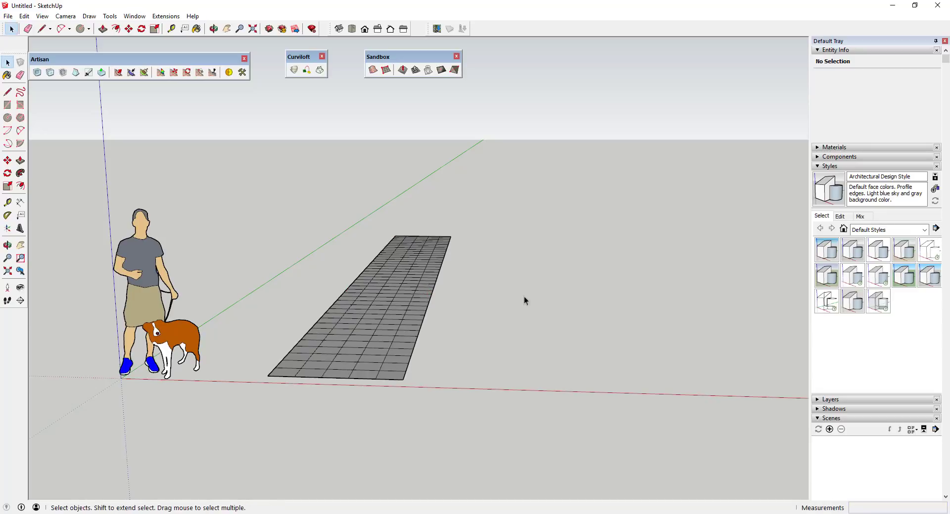
middle_drag(524, 299, 286, 298)
Select the grid strip group and open it for editing.
scroll(468, 275, up, 2)
middle_drag(430, 242, 498, 229)
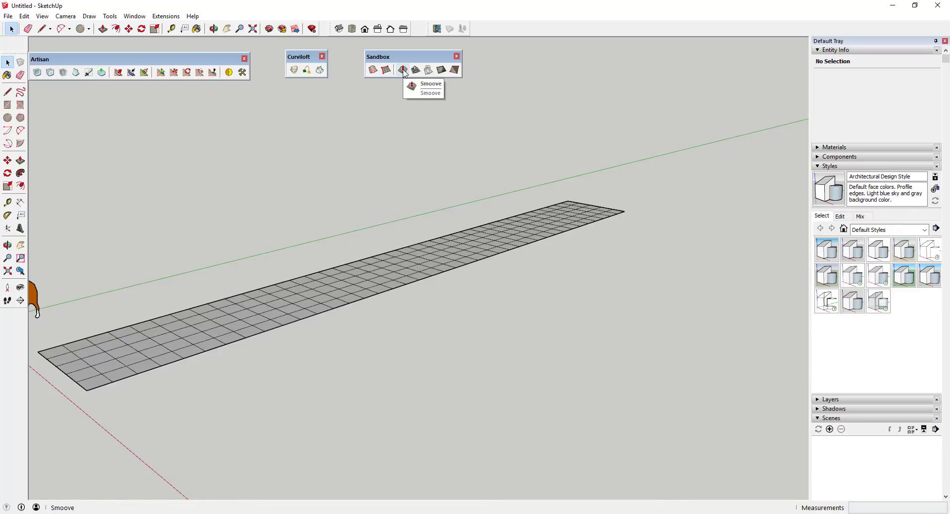
middle_drag(435, 250, 443, 256)
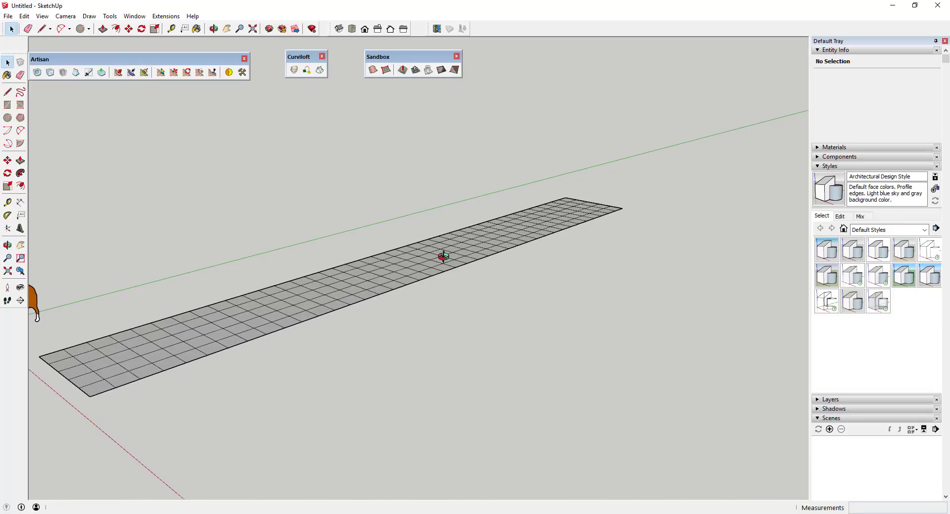
click(419, 264)
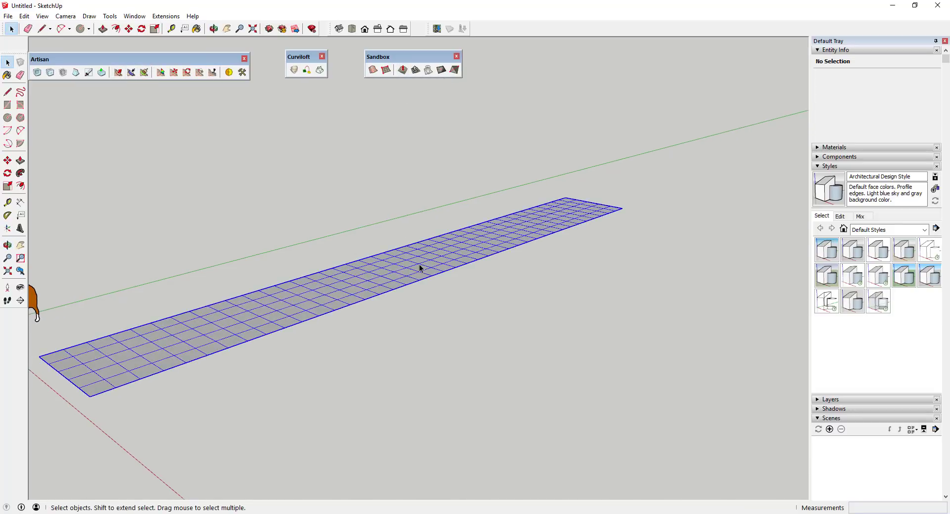
scroll(488, 239, down, 3)
scroll(423, 237, up, 3)
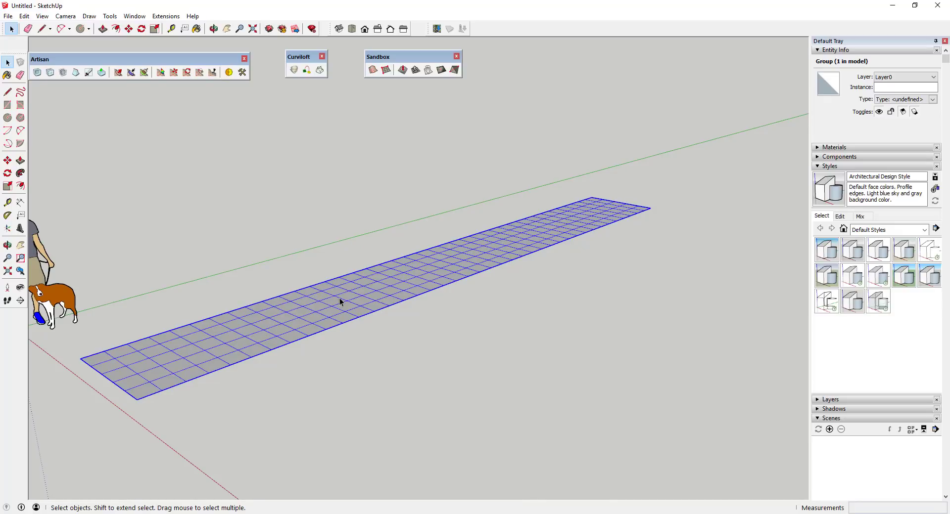
double_click(435, 268)
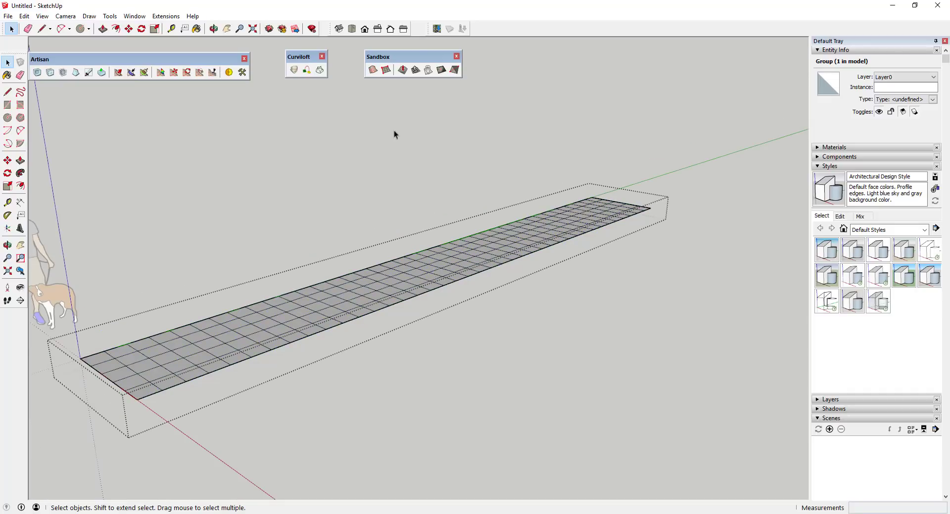
Smoove the strip into a tall S-shaped wave with a 20' radius.
click(403, 74)
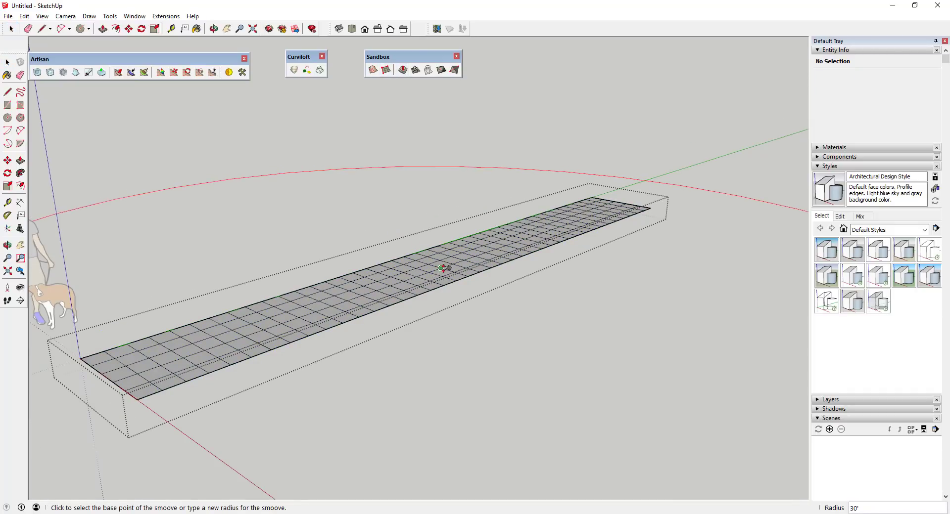
mouse_move(437, 268)
middle_down()
mouse_move(352, 384)
mouse_move(462, 239)
mouse_move(433, 250)
middle_up()
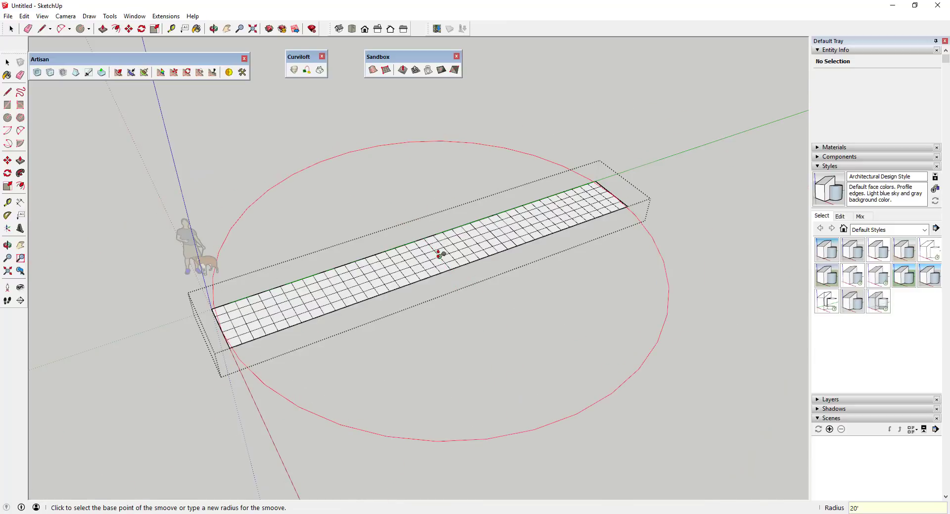
scroll(439, 254, up, 3)
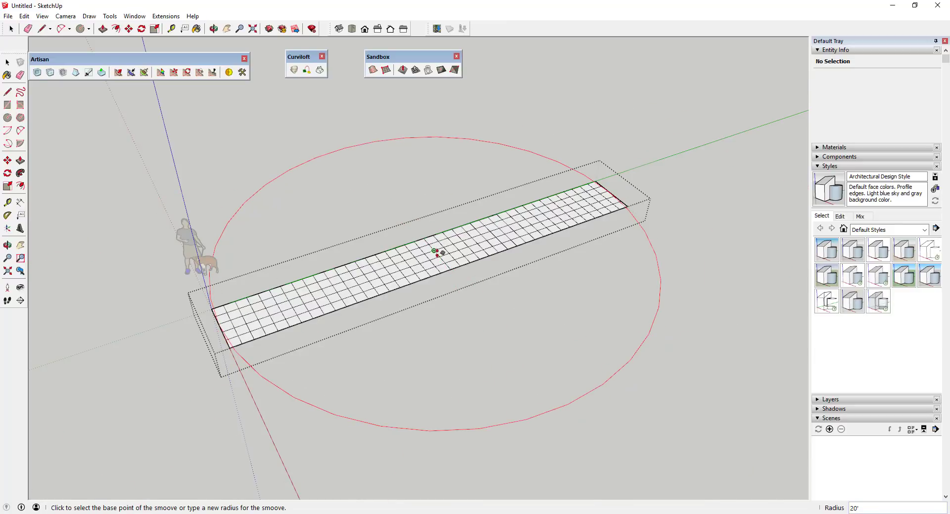
scroll(438, 253, up, 3)
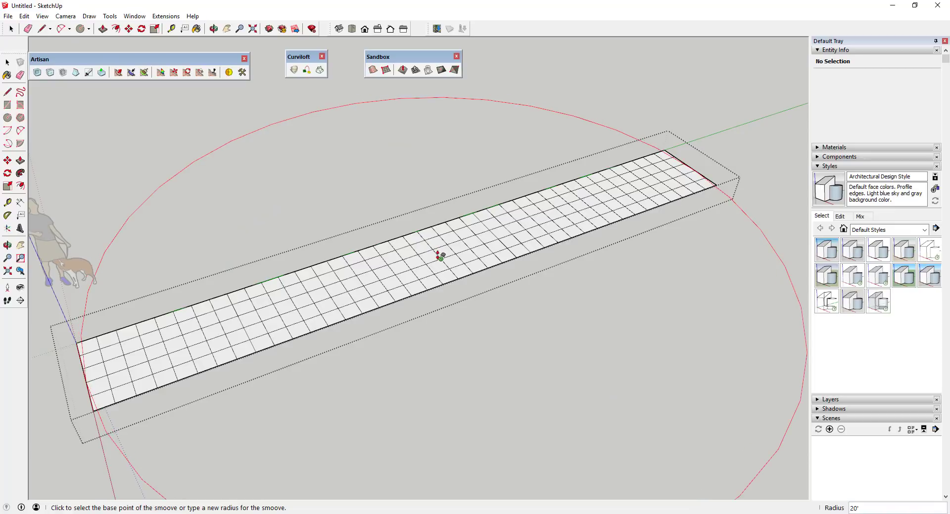
scroll(436, 253, down, 2)
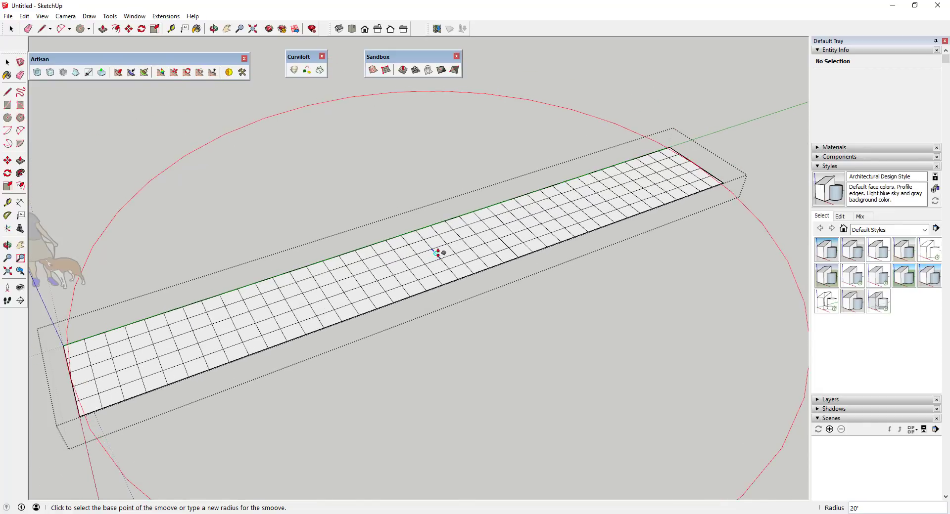
scroll(439, 256, up, 3)
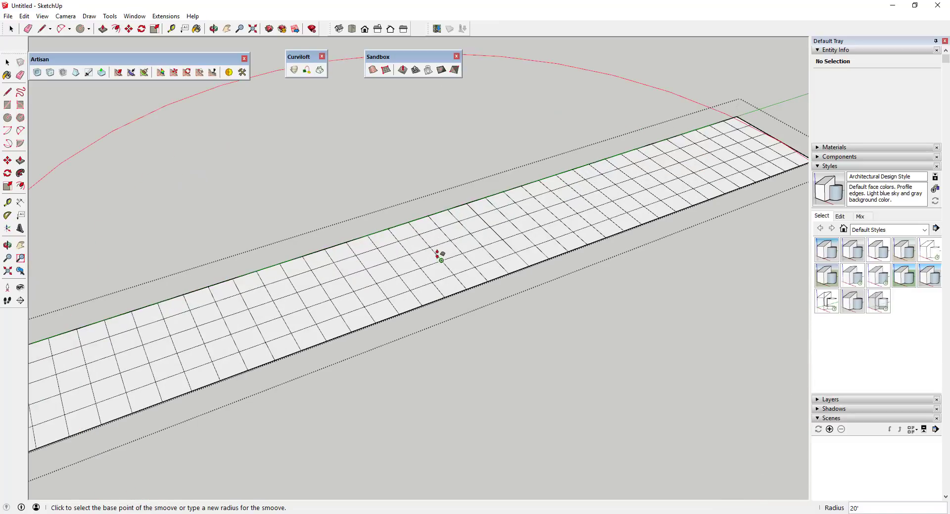
click(436, 253)
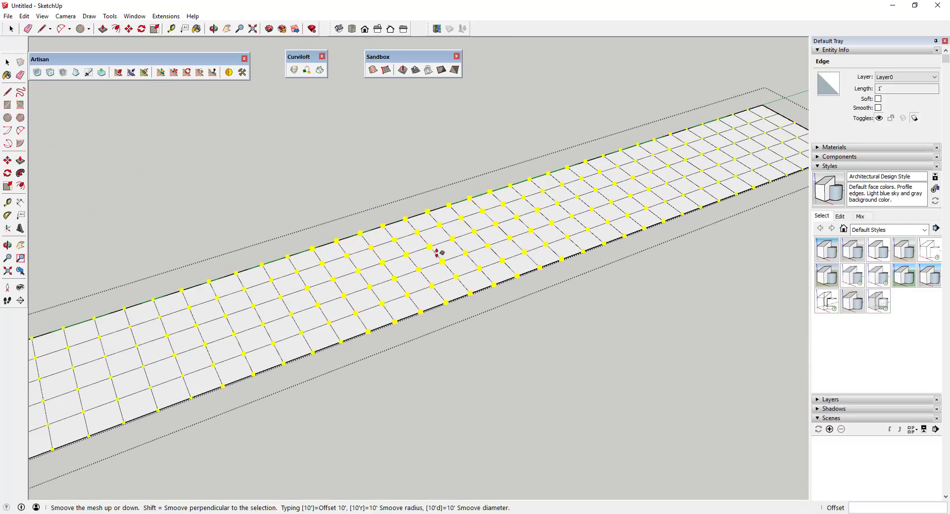
scroll(437, 299, down, 2)
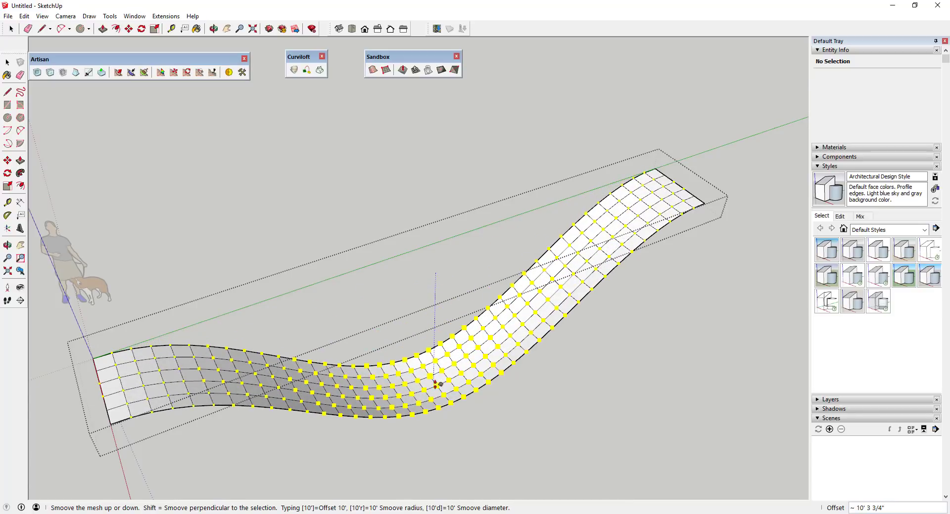
click(435, 387)
Undo the trial Smoove bend so the strip lies flat again.
middle_drag(422, 381, 566, 288)
scroll(566, 288, down, 2)
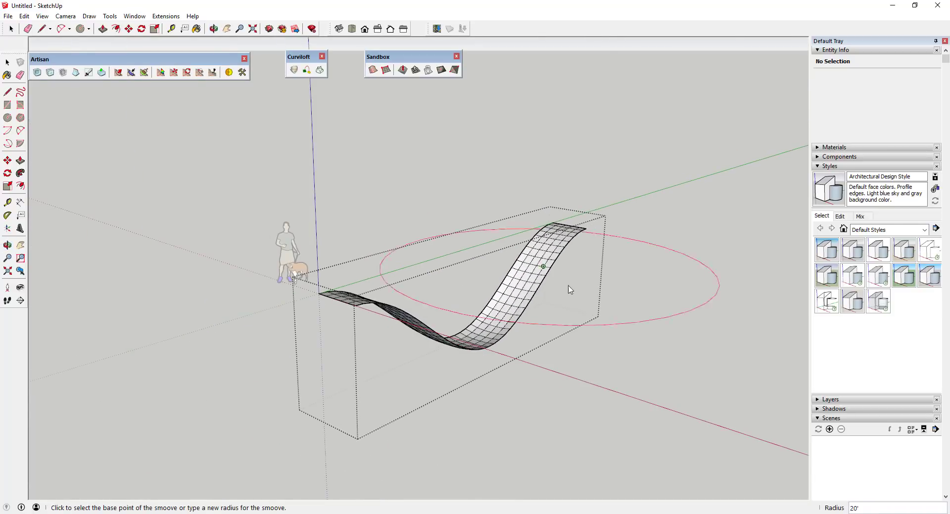
key(space)
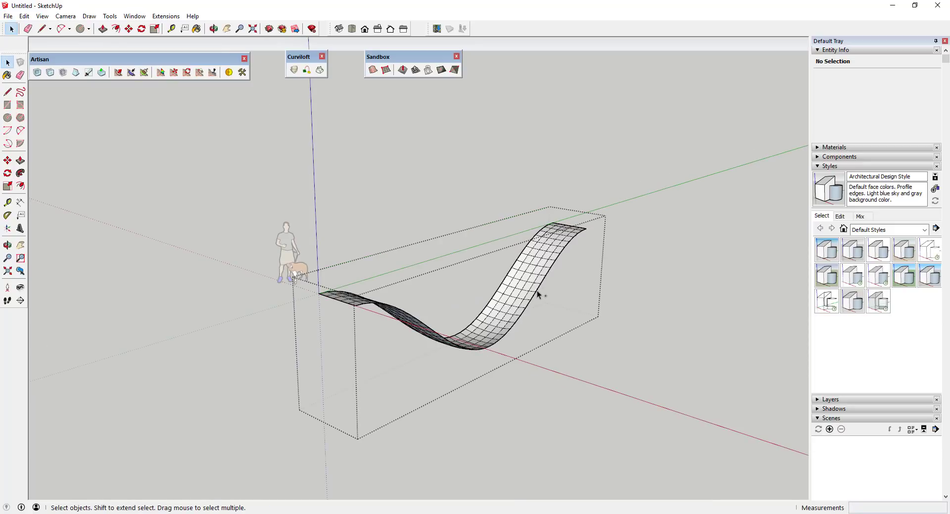
key(ctrl+z)
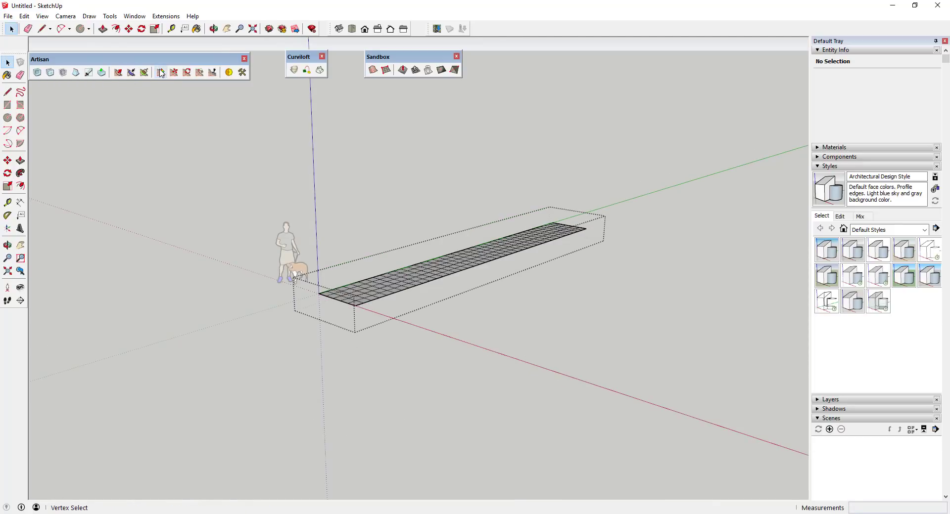
Soft-select the grid vertices around the strip's middle with Vertex Tools.
middle_drag(485, 173, 493, 251)
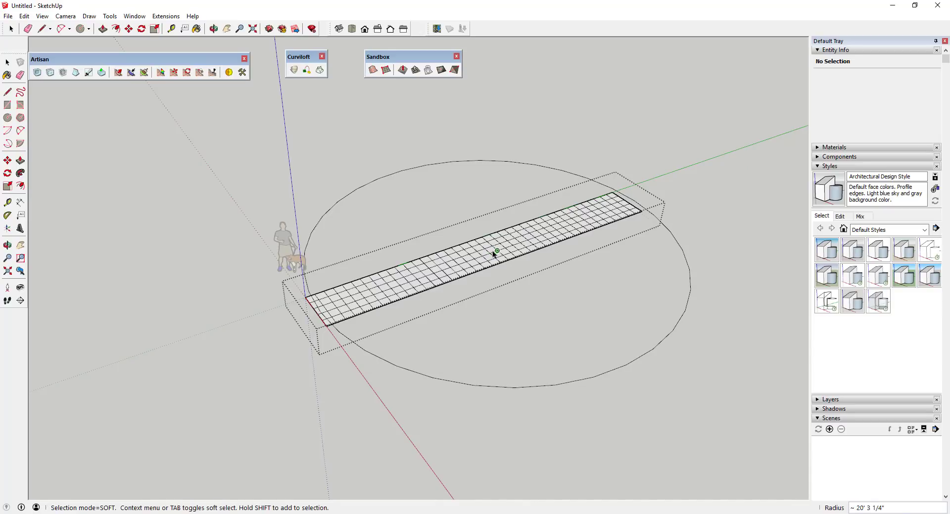
scroll(493, 254, up, 3)
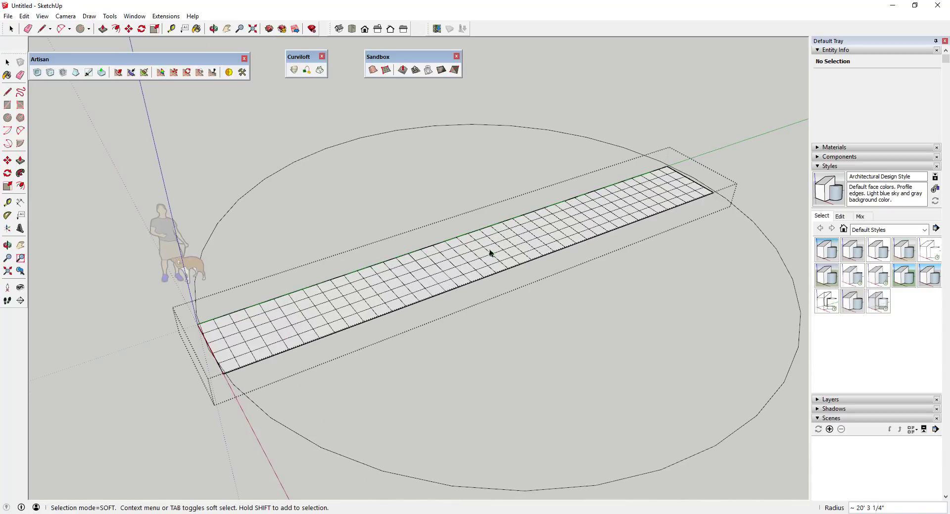
scroll(490, 253, up, 5)
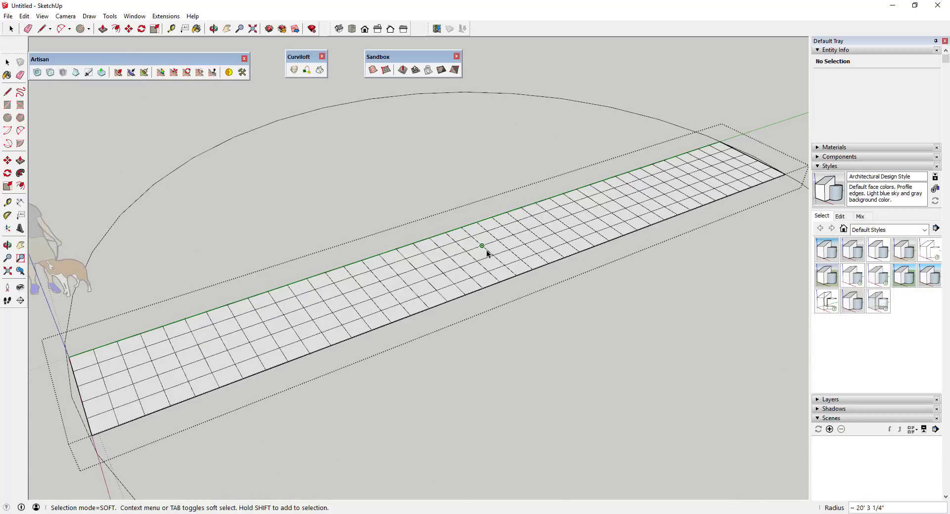
click(487, 252)
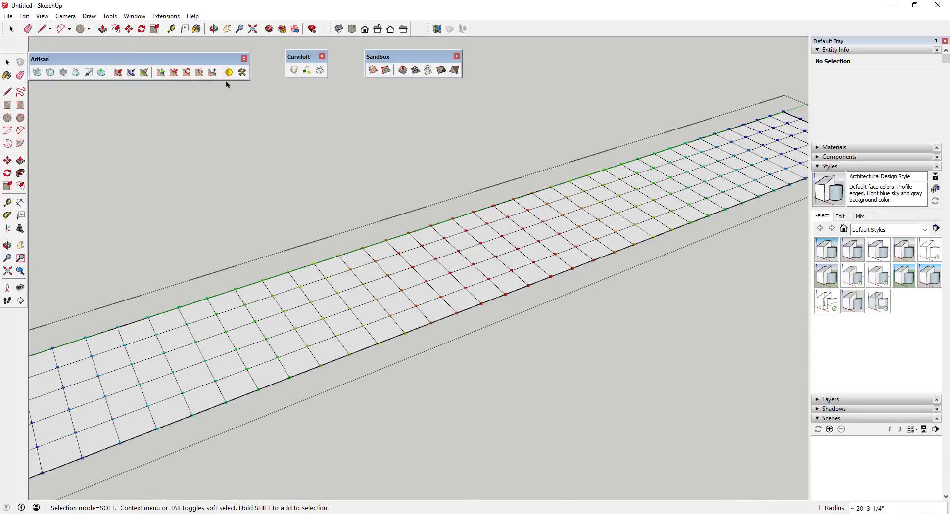
click(162, 75)
scroll(485, 176, down, 5)
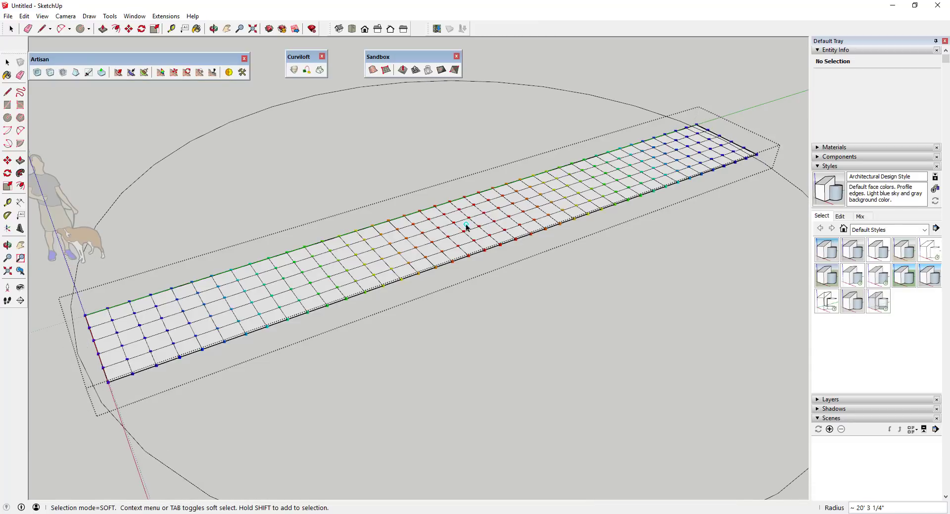
scroll(475, 226, up, 1)
scroll(475, 225, up, 1)
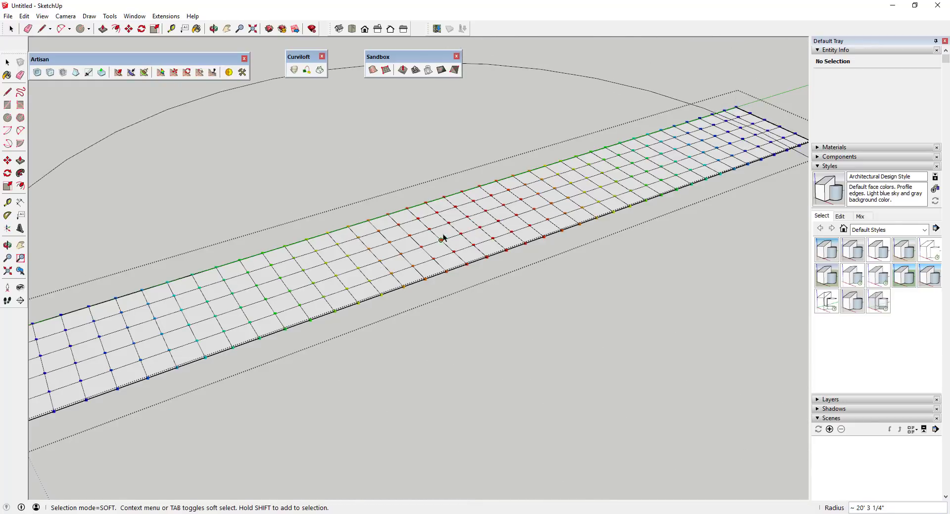
scroll(445, 237, down, 3)
scroll(445, 238, down, 2)
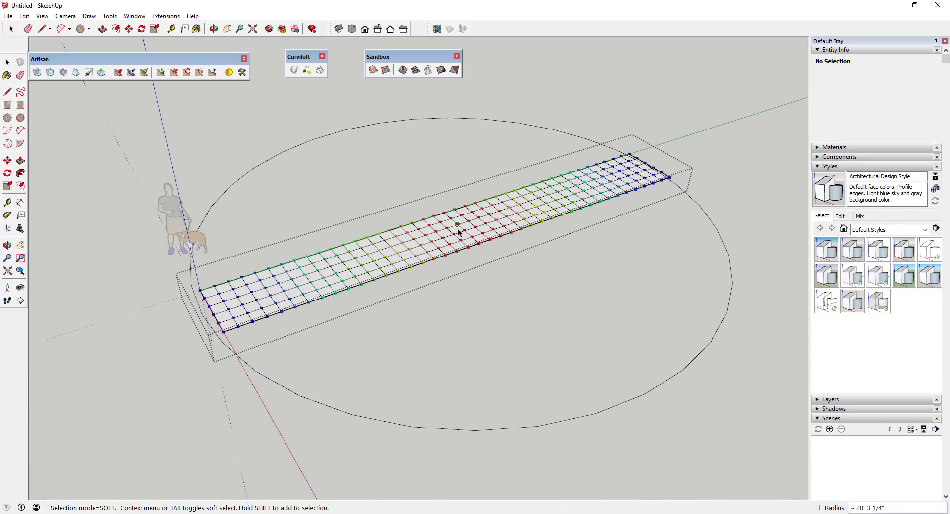
scroll(458, 228, up, 2)
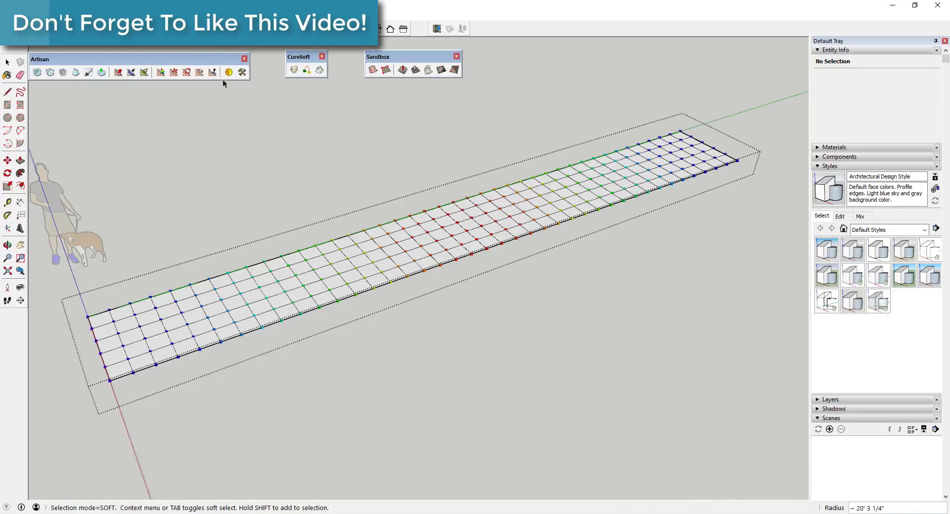
Drag the soft-selected middle down into an S-curve, then exit the group.
click(173, 72)
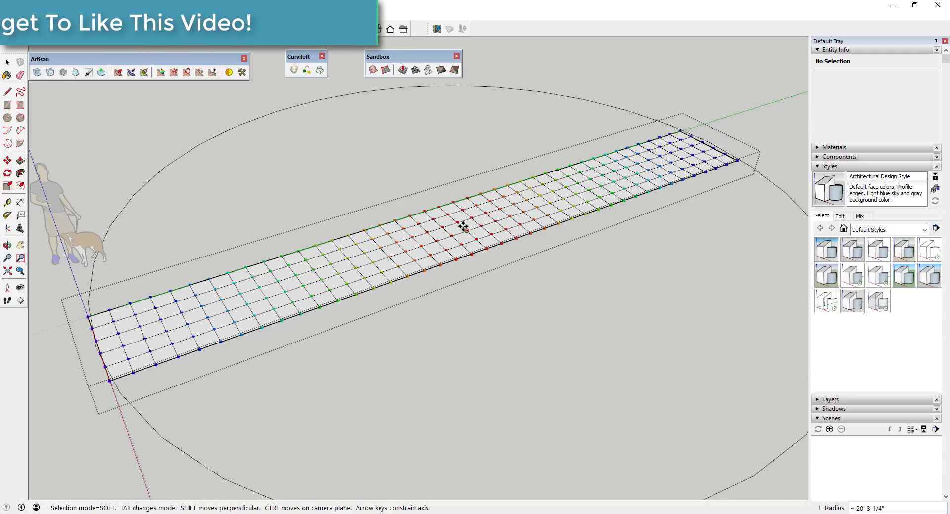
scroll(470, 225, up, 6)
scroll(462, 265, down, 8)
drag(461, 226, 453, 382)
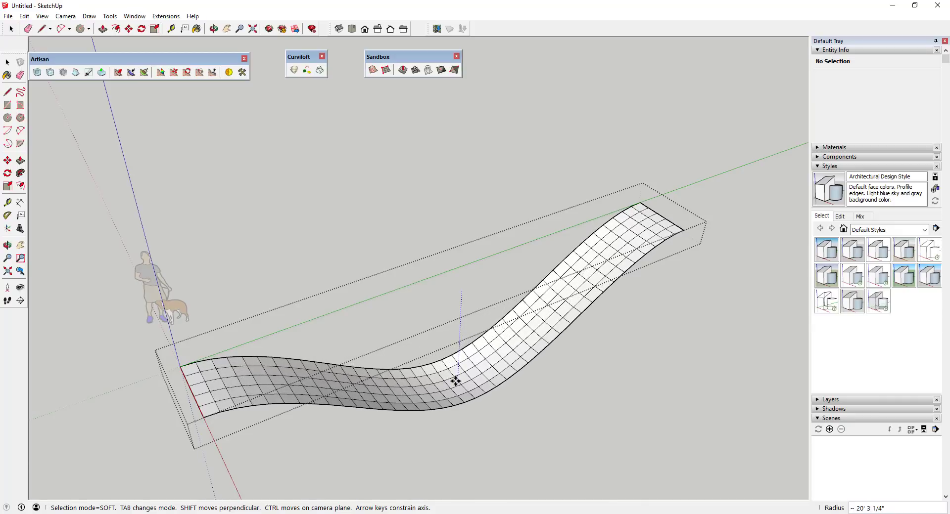
key(space)
middle_drag(462, 390, 616, 295)
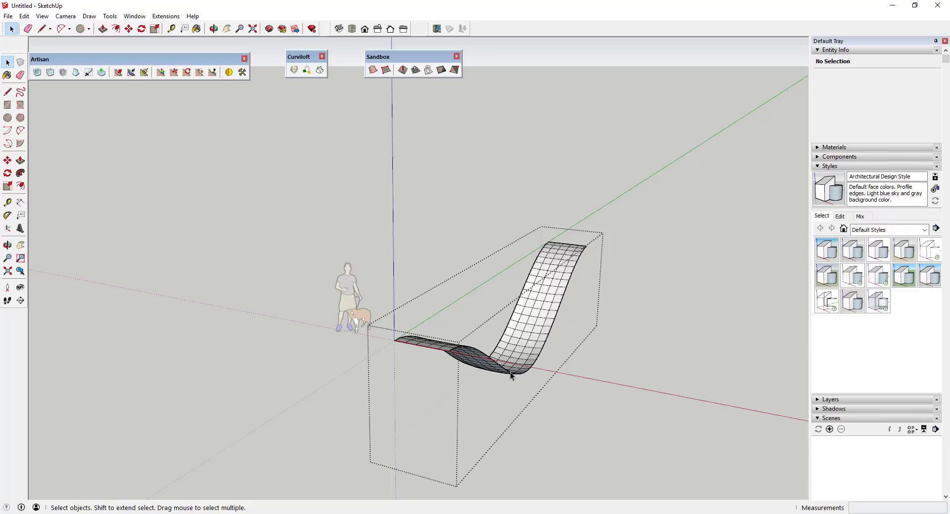
click(610, 377)
Draw a vertical edge about 7' tall up the blue axis from the surface's front corner.
middle_drag(528, 315, 501, 365)
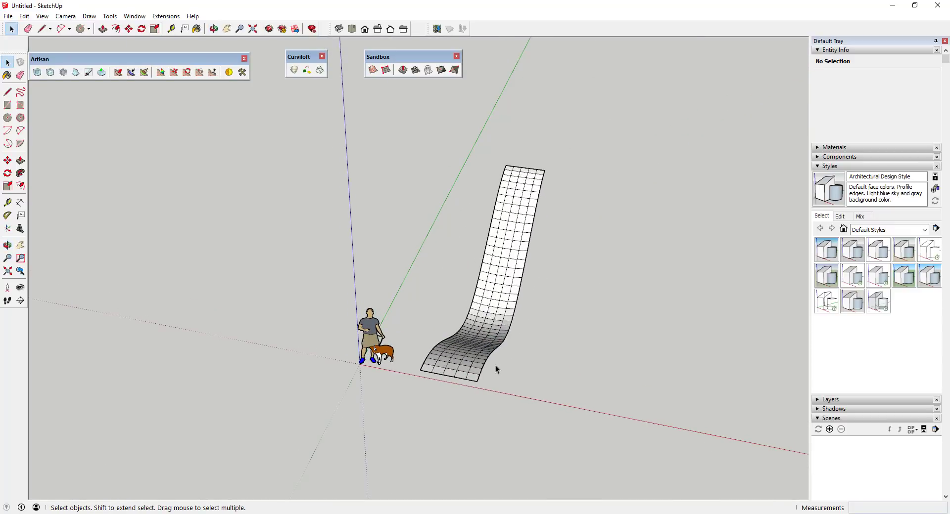
key(l)
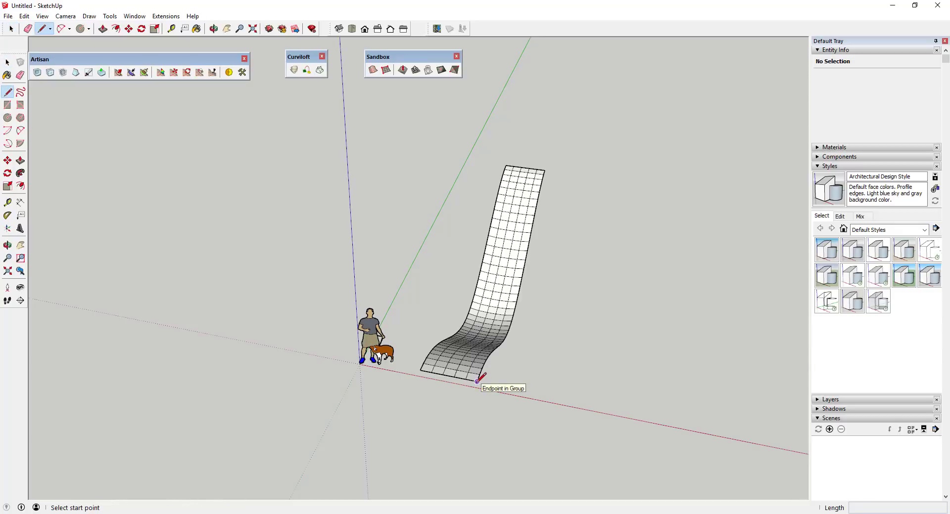
click(478, 381)
middle_drag(479, 377, 452, 268)
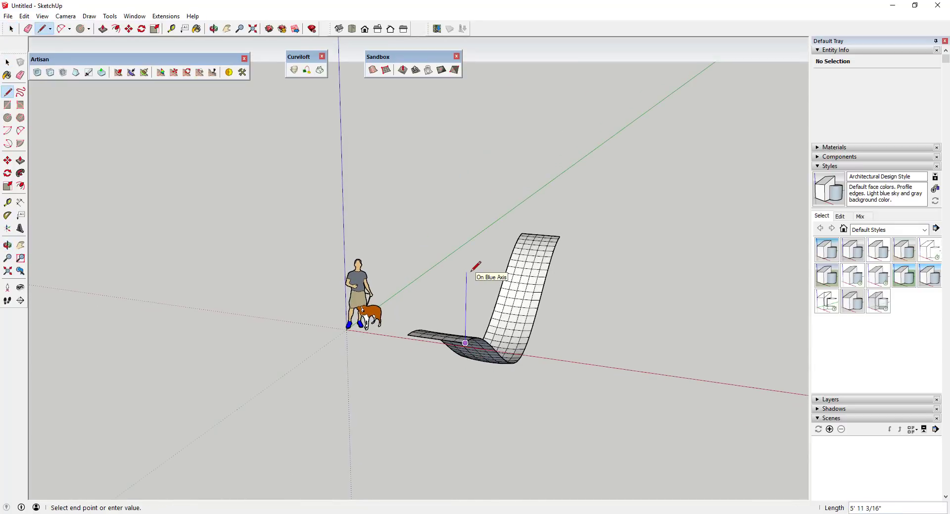
key(space)
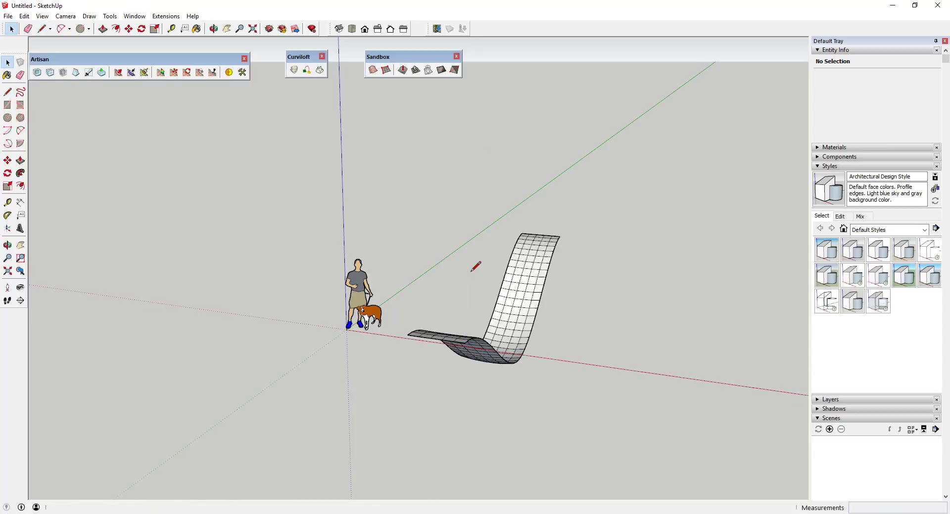
key(l)
click(465, 342)
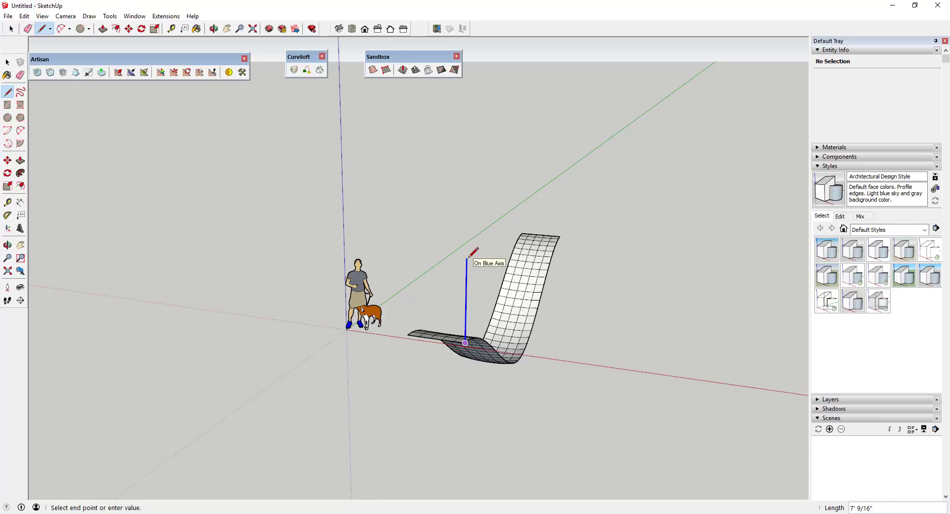
click(467, 258)
key(space)
Draw a second vertical edge of matching height from the other front corner.
key(l)
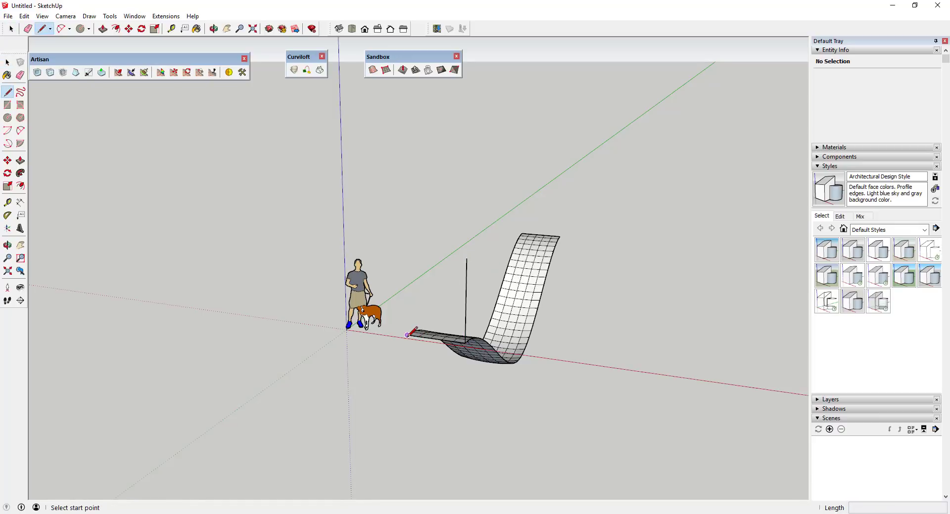
key(space)
scroll(408, 341, up, 6)
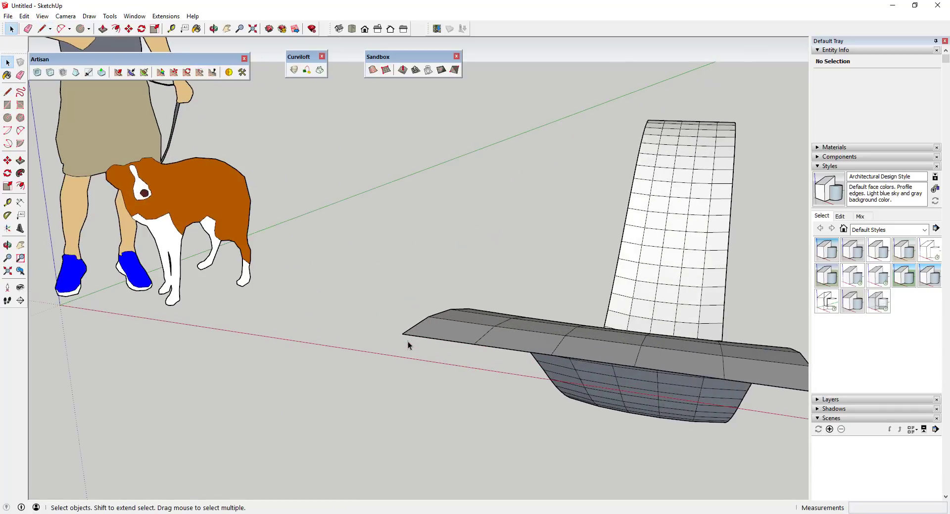
key(l)
click(402, 334)
scroll(401, 334, down, 5)
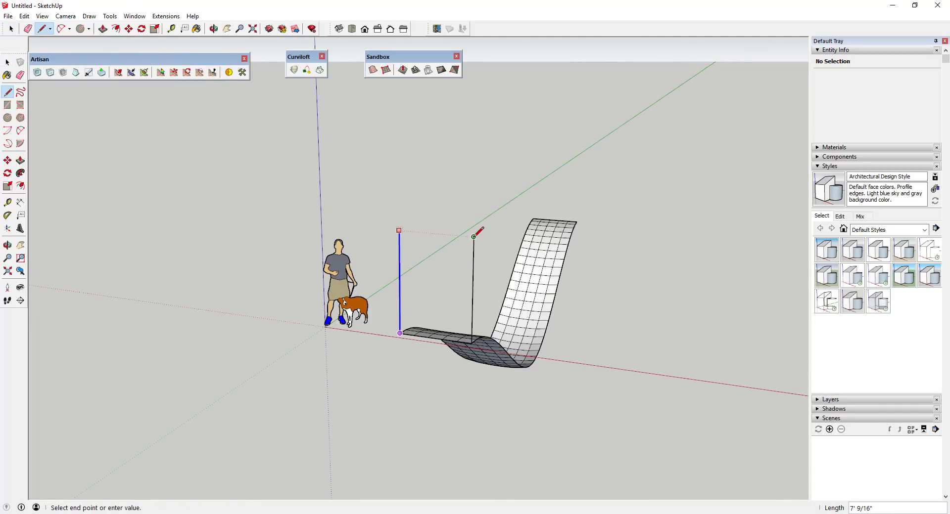
click(479, 227)
key(space)
Select both vertical edges for grouping.
middle_drag(503, 237, 440, 257)
click(440, 256)
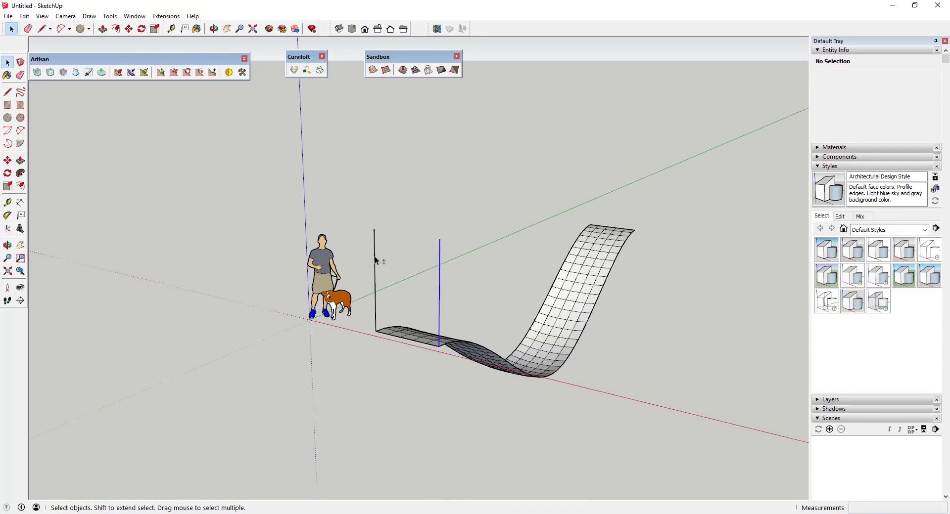
shift+click(375, 257)
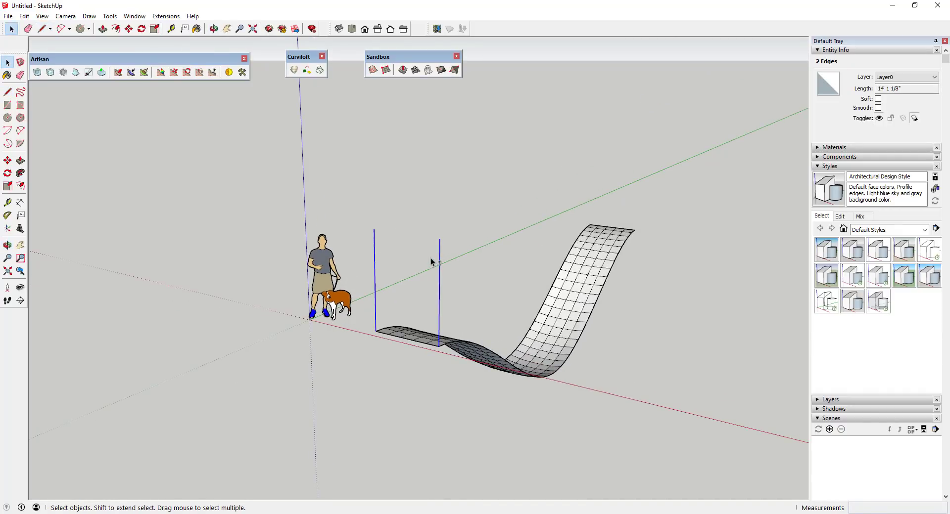
click(24, 16)
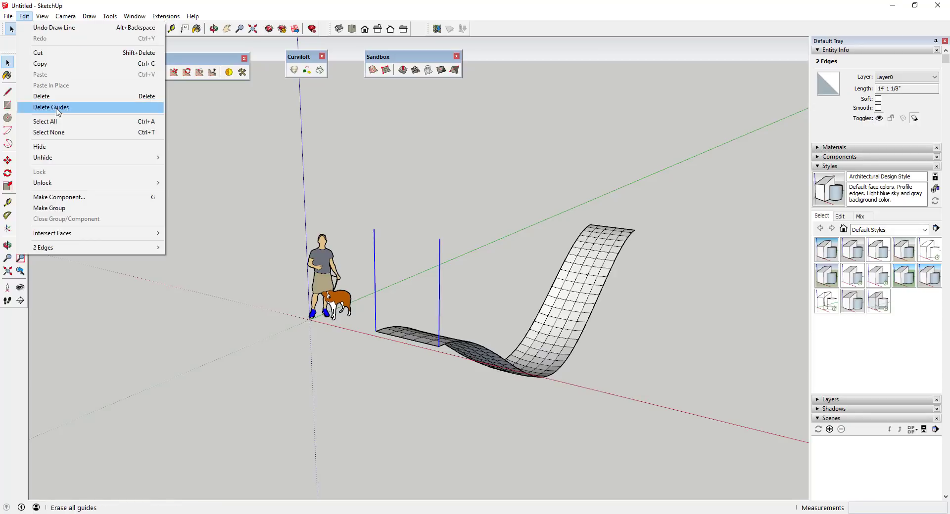
Make the two vertical edges a group, then erase the scale figure.
click(57, 208)
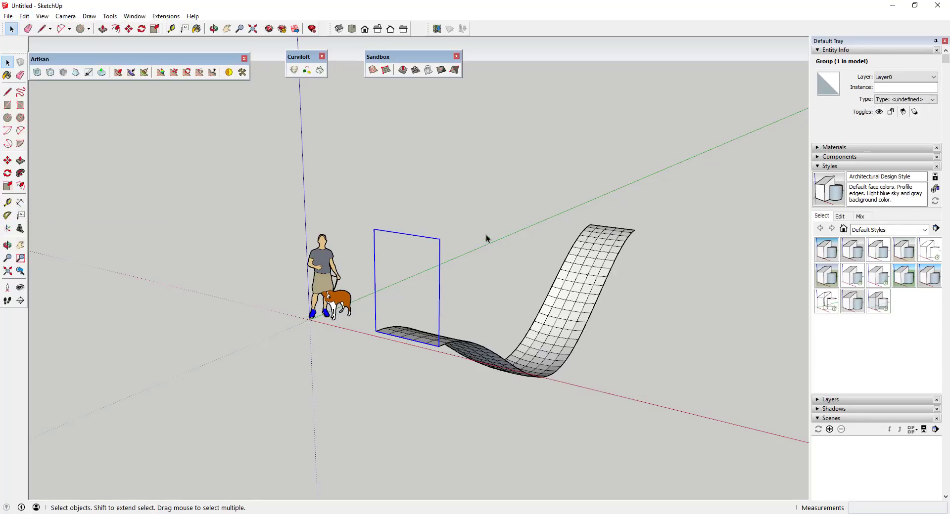
middle_drag(486, 239, 386, 248)
key(e)
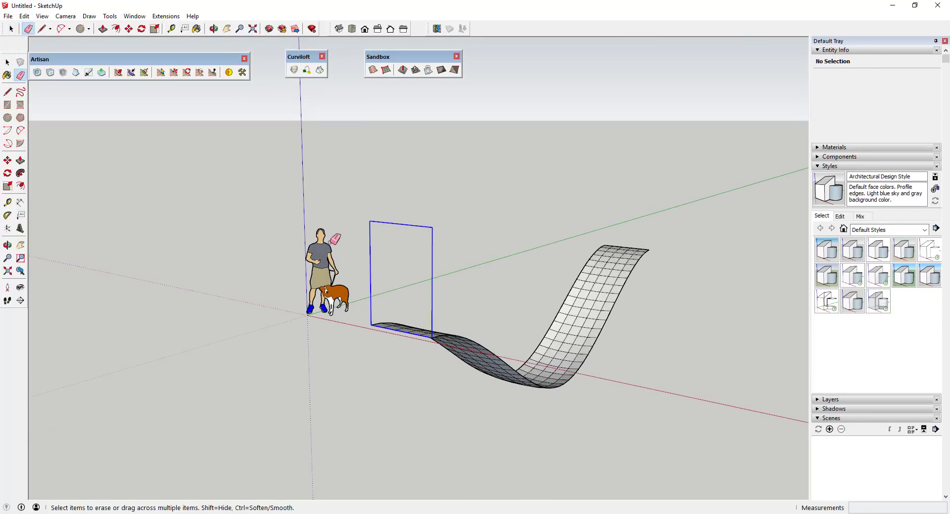
click(331, 242)
scroll(841, 297, down, 6)
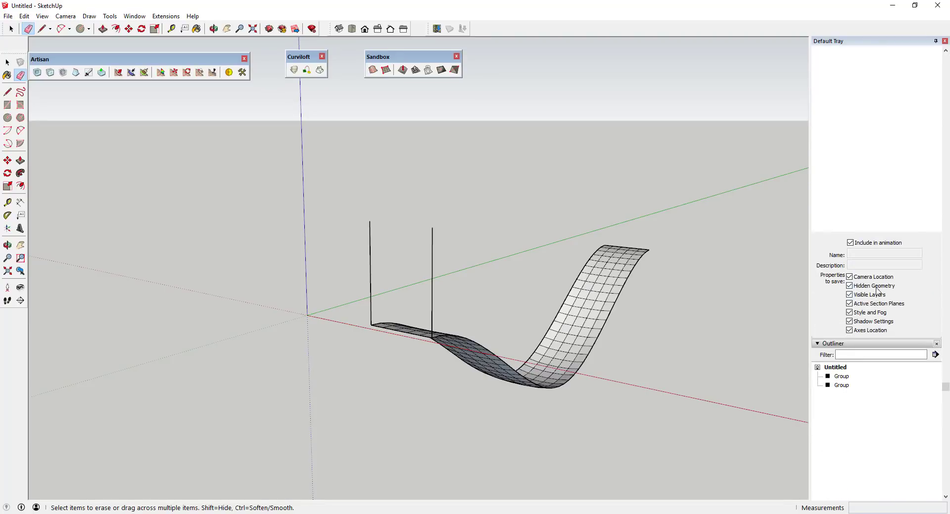
scroll(846, 232, up, 6)
Collapse the Scenes panel to reveal the Outliner.
click(818, 182)
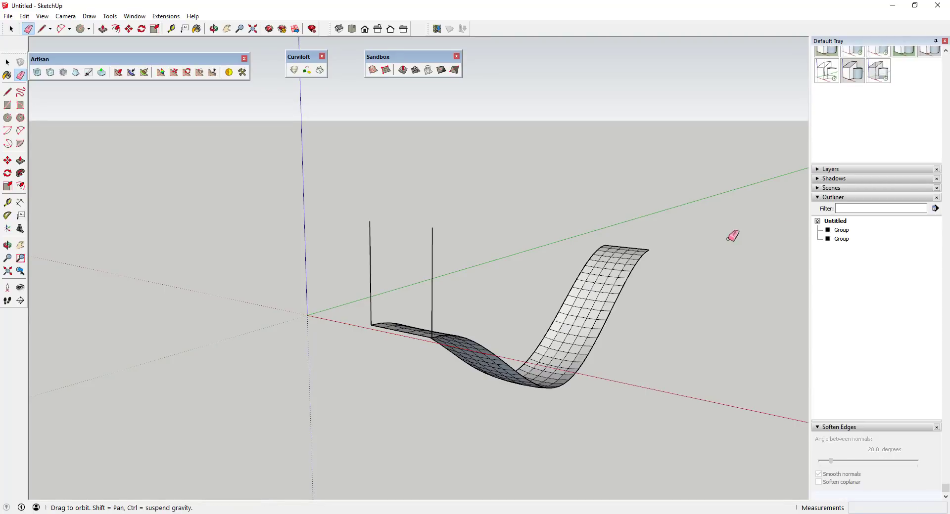
scroll(789, 248, up, 3)
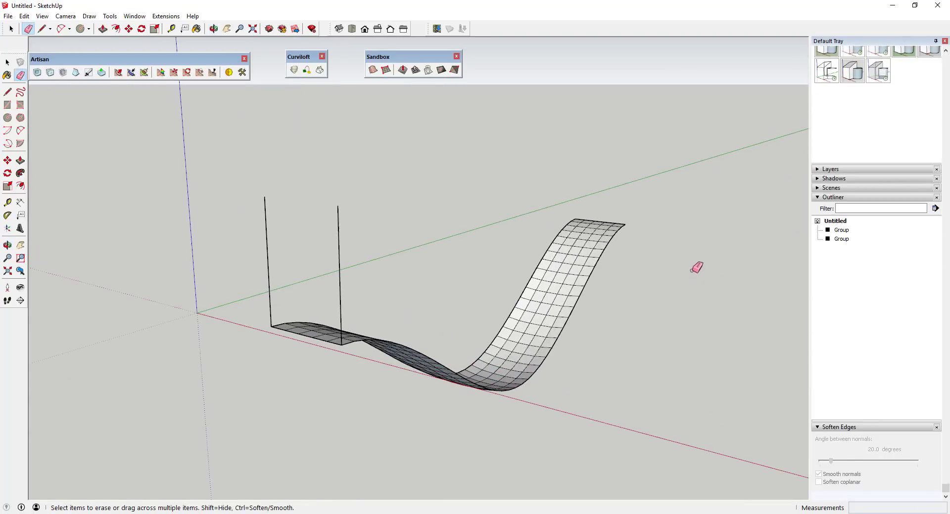
mouse_move(674, 272)
middle_down()
mouse_move(588, 325)
mouse_move(511, 308)
middle_up()
Draw a long line along the green axis from the vertical edge's top.
key(space)
key(l)
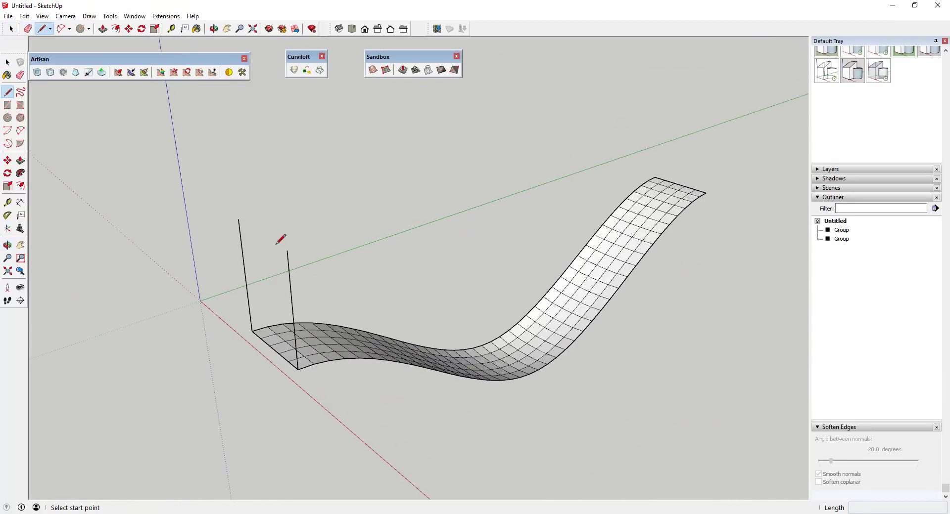
click(287, 250)
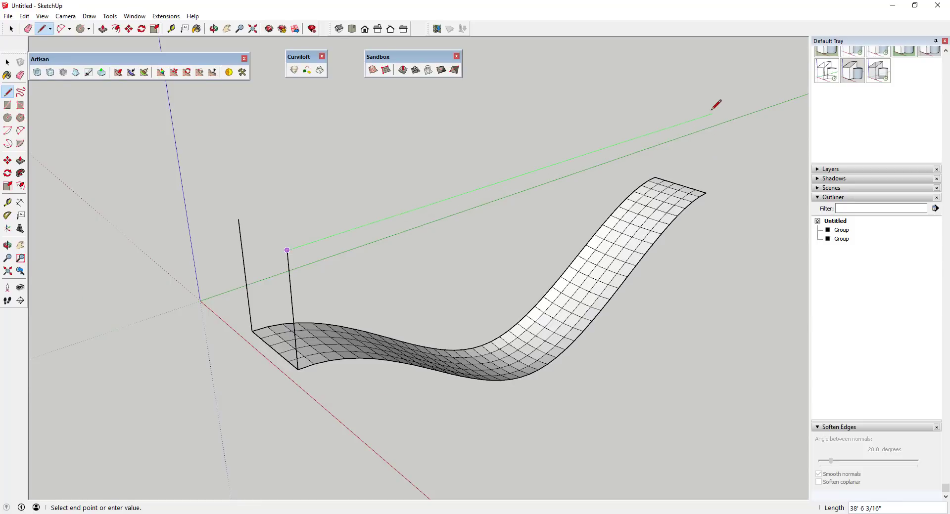
text(4)
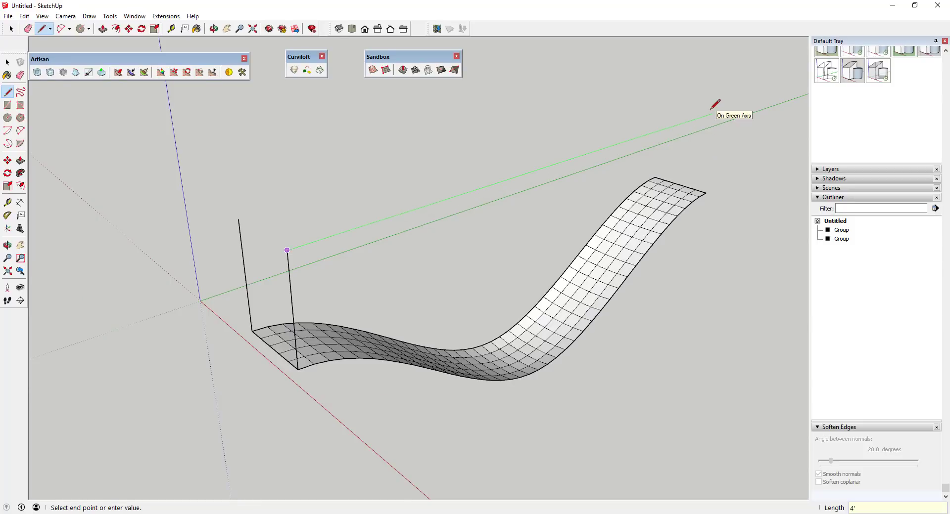
key(Return)
key(ctrl+z)
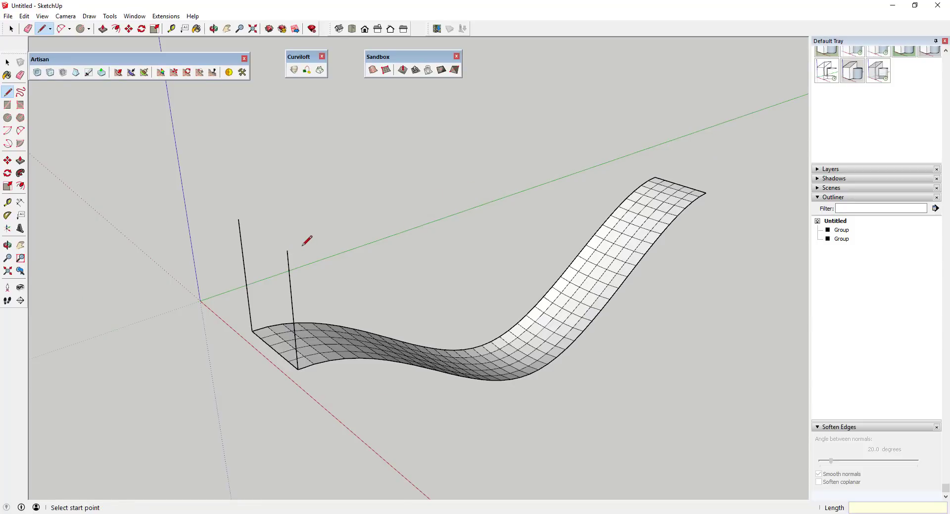
click(287, 250)
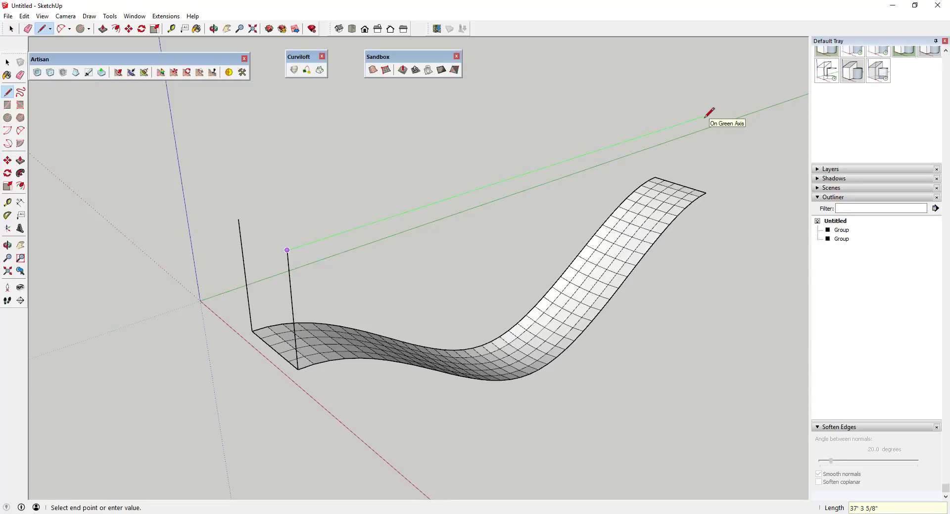
text(4)
click(722, 110)
key(space)
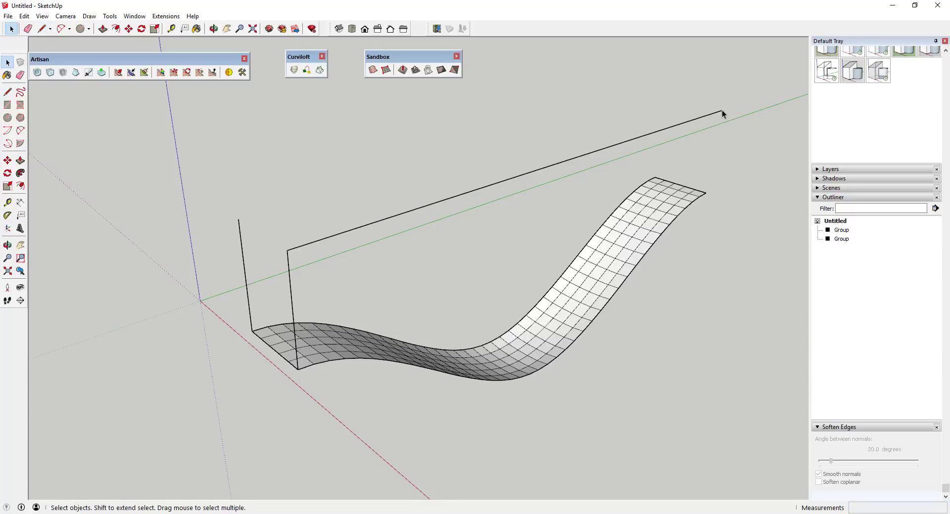
Draw a rectangle spanning the two edge tops and make its face a group.
key(r)
click(721, 110)
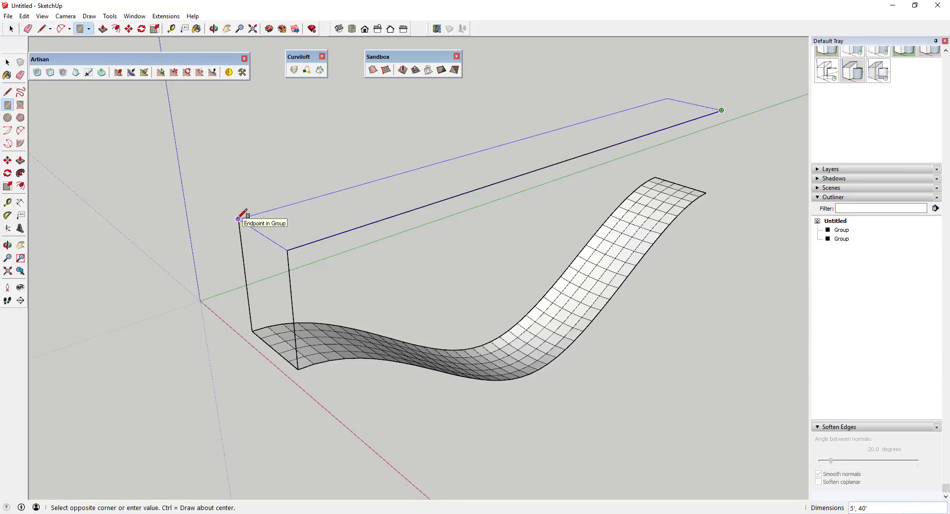
click(239, 218)
key(space)
click(375, 209)
right_click(375, 208)
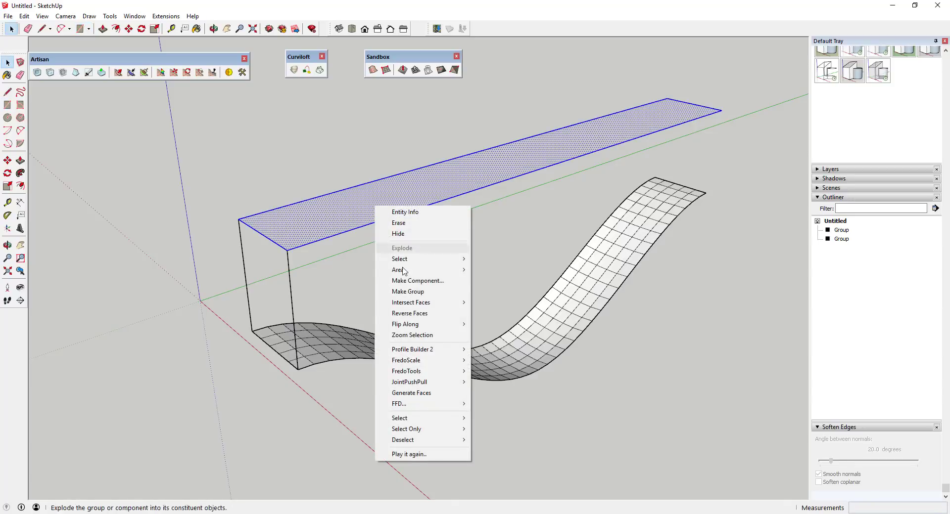
click(416, 293)
key(o)
drag(485, 244, 576, 242)
key(space)
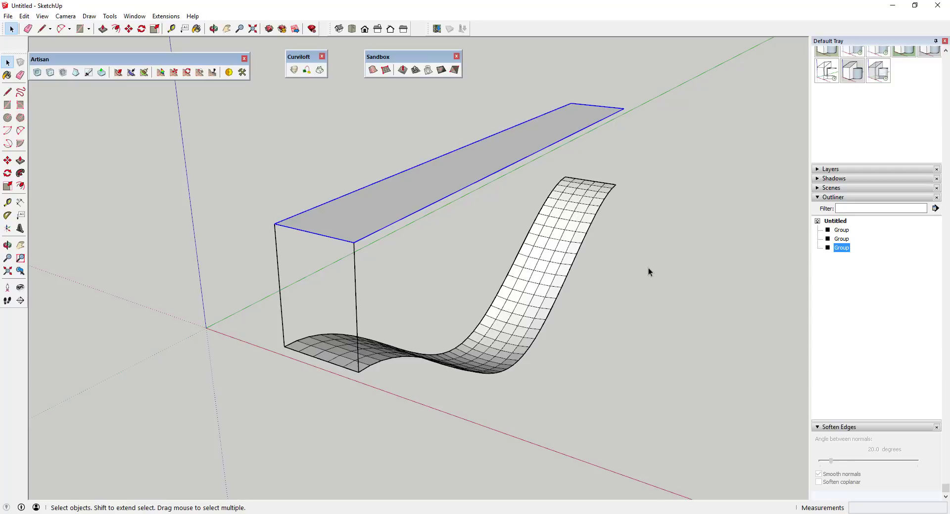
Select the curved surface, bounding box and top slab groups and group them together.
middle_drag(562, 280, 443, 276)
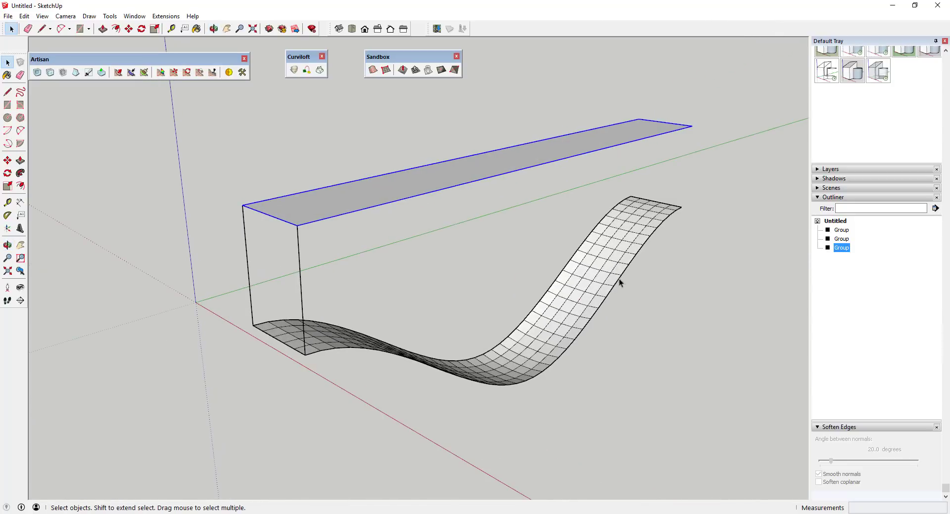
click(583, 276)
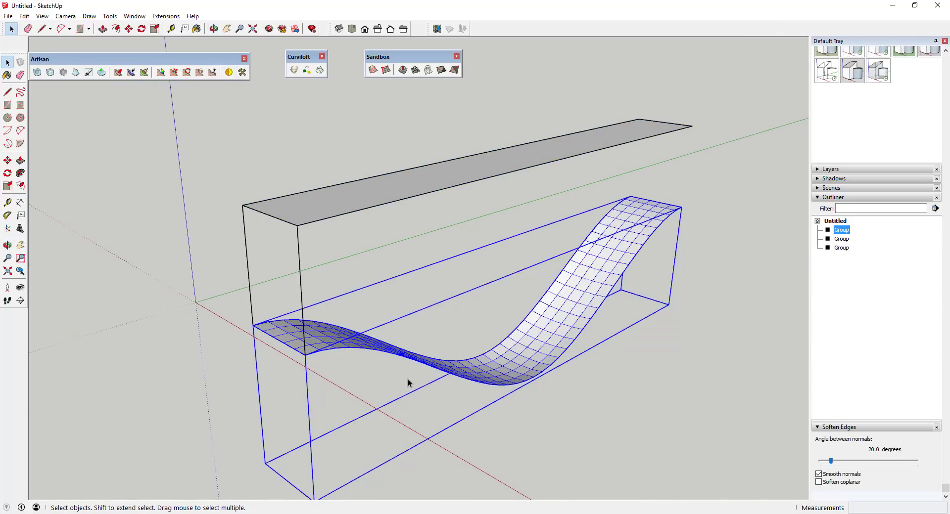
click(293, 274)
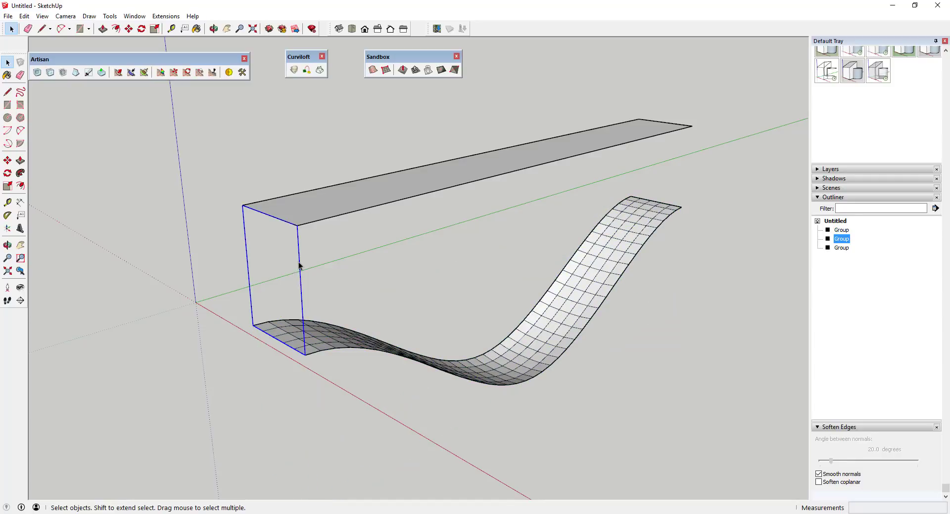
click(430, 185)
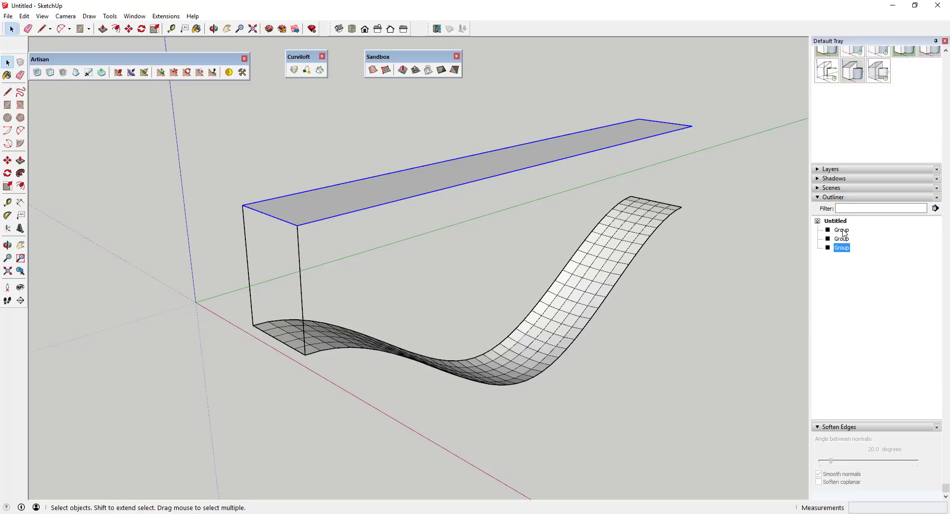
middle_drag(620, 291, 503, 266)
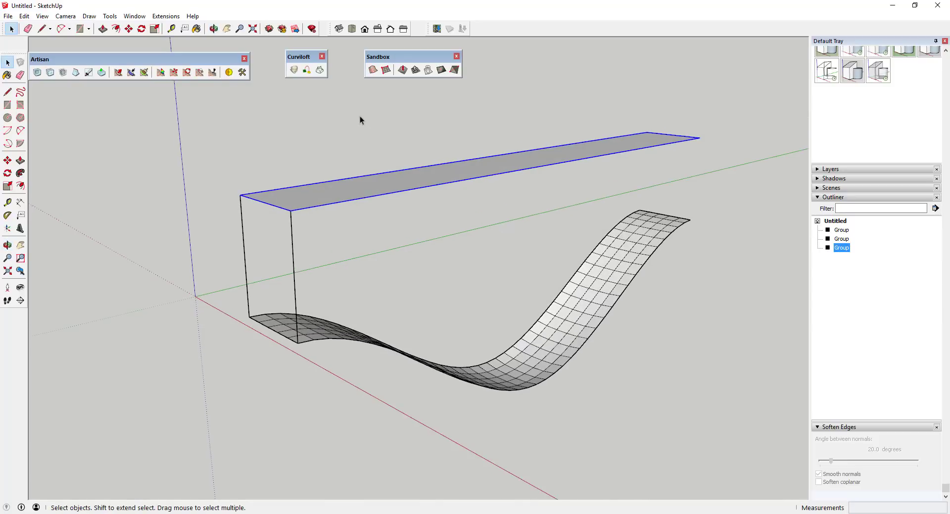
drag(191, 426, 180, 437)
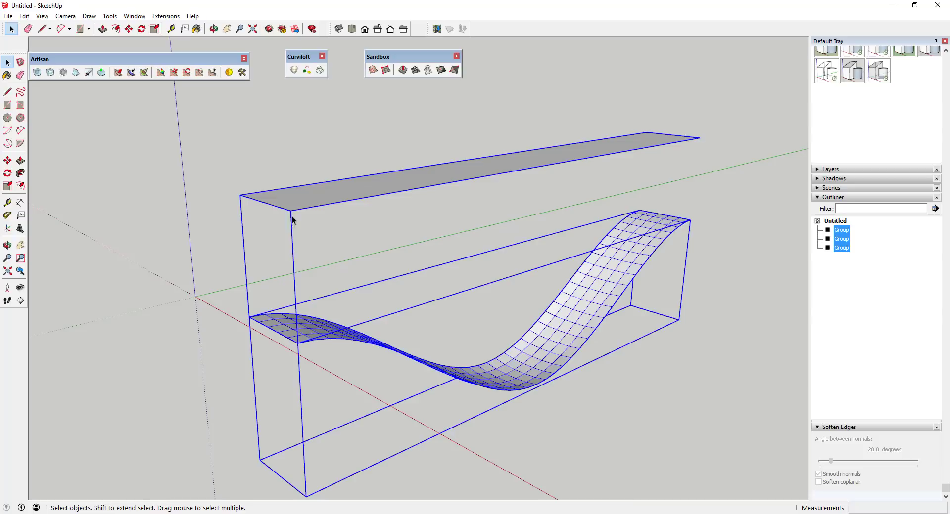
right_click(316, 196)
click(360, 290)
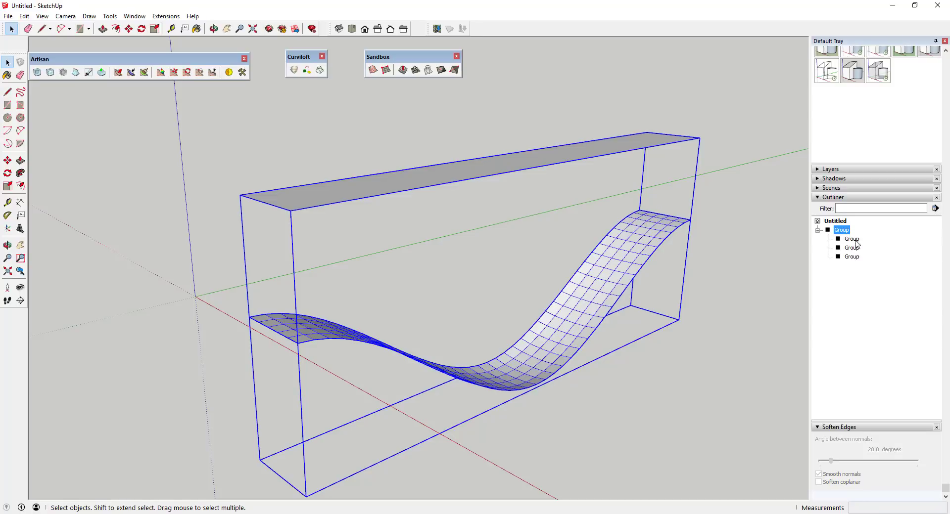
middle_drag(634, 249, 555, 229)
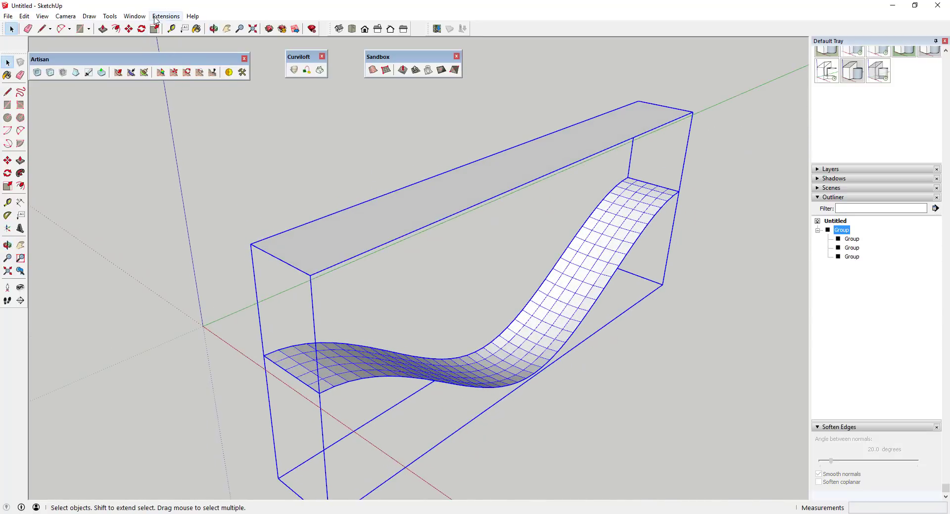
Run Flowify's Impose Grid on the flat top rectangle.
click(162, 18)
mouse_move(174, 33)
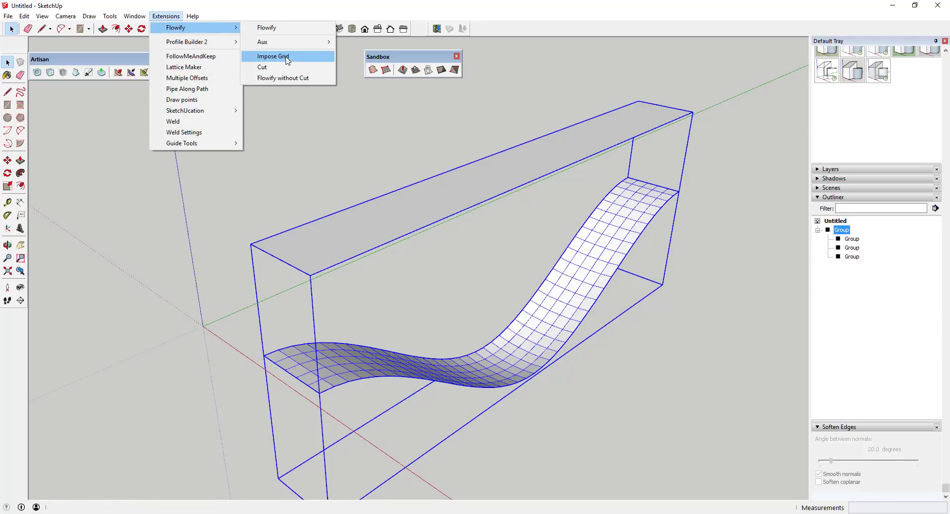
click(286, 58)
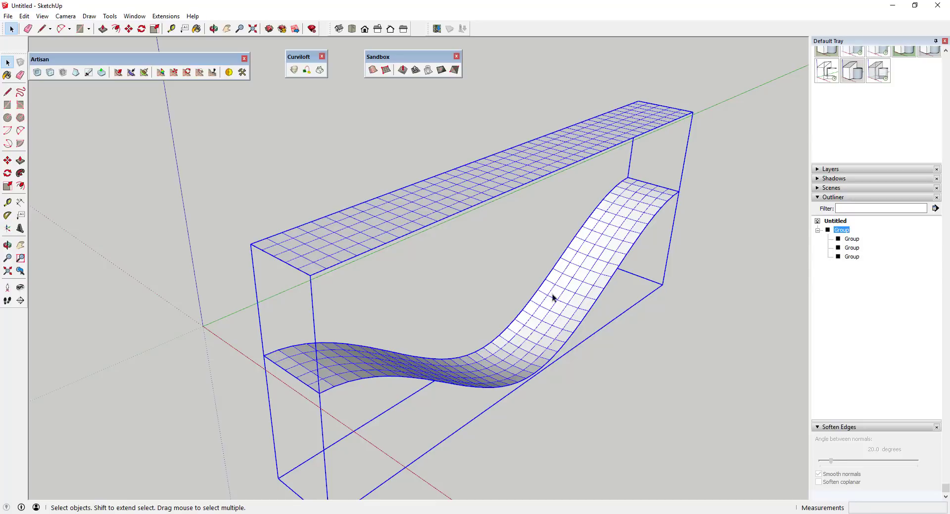
scroll(552, 229, down, 3)
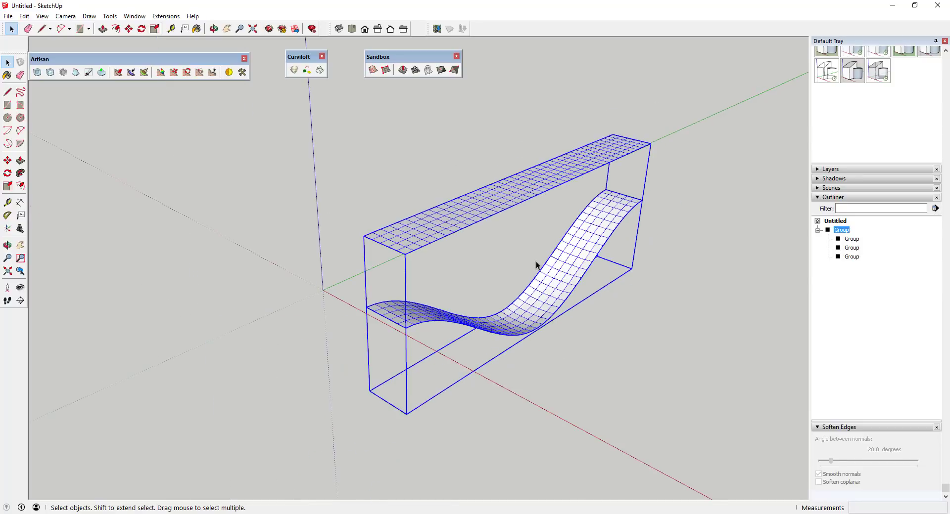
scroll(503, 221, up, 1)
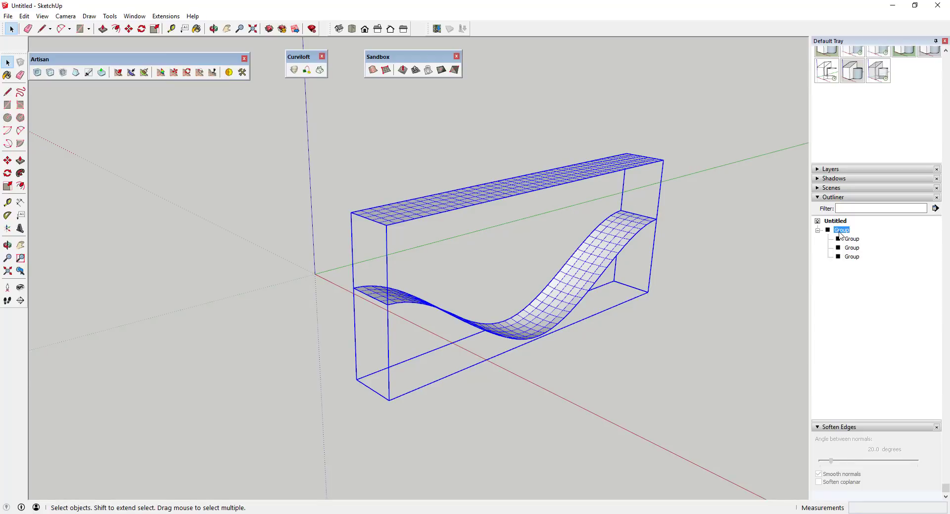
Open the combined group and draw a 1'×1' square at the flat strip's end corner.
click(852, 248)
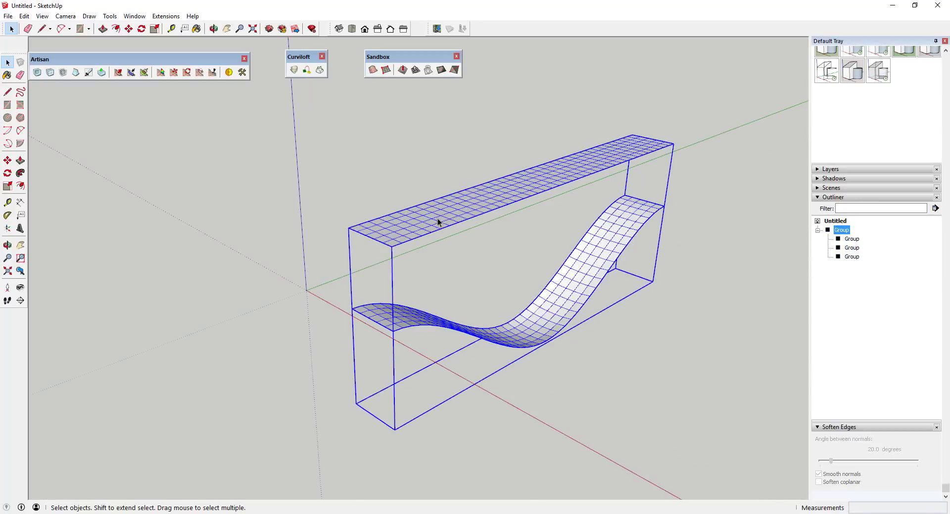
key(r)
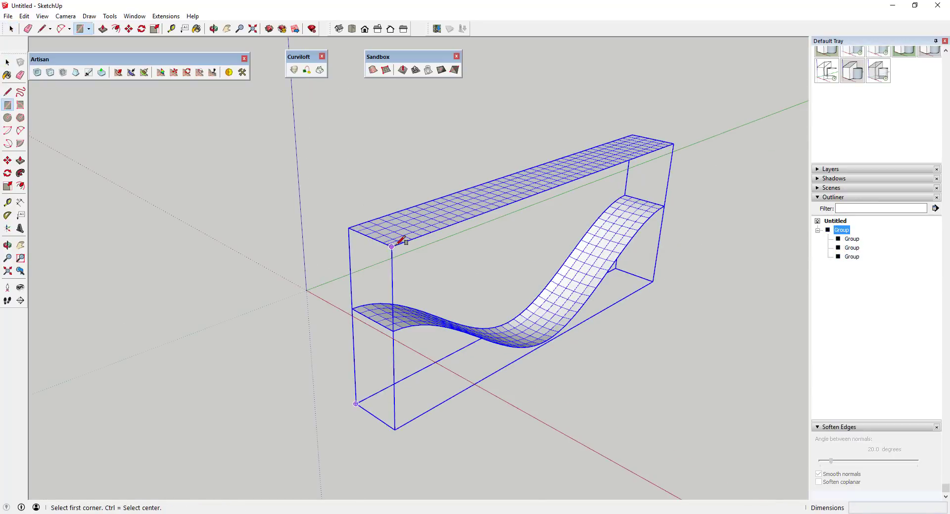
middle_drag(393, 244, 420, 262)
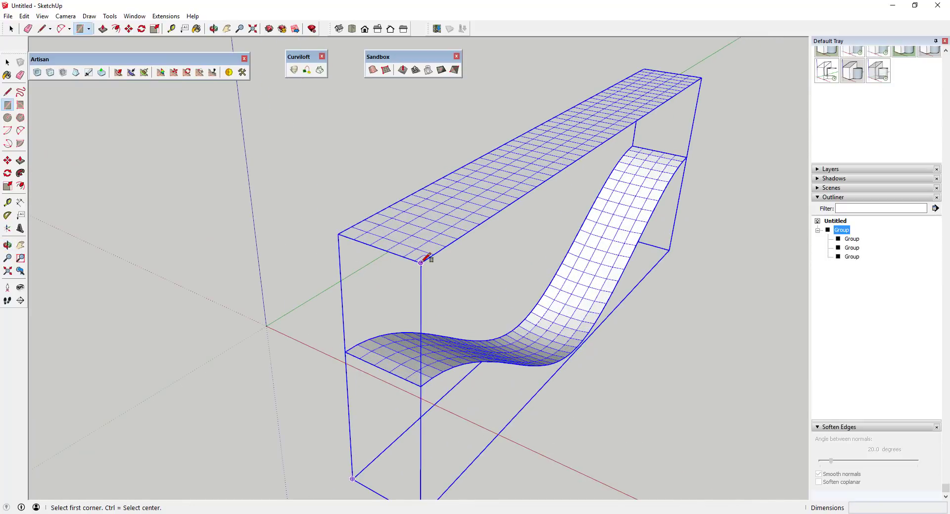
click(421, 262)
click(418, 249)
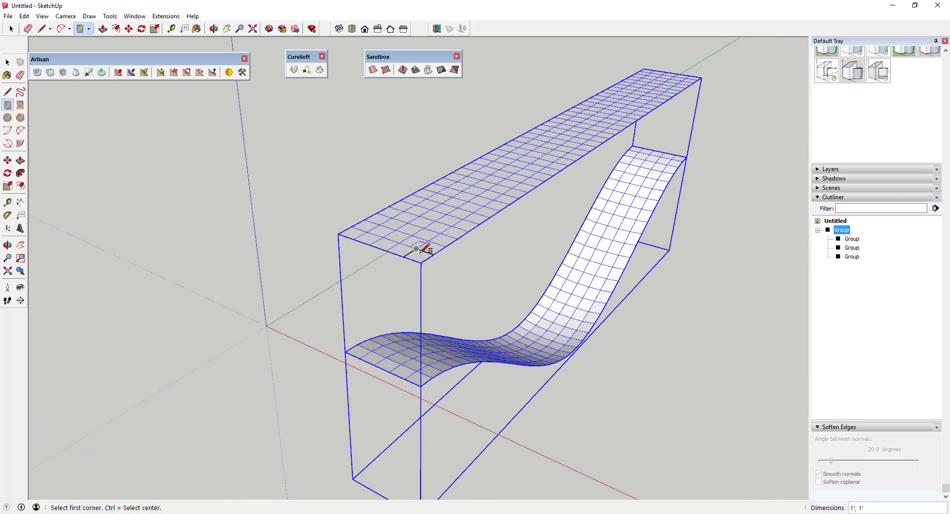
key(space)
click(420, 257)
Draw a 12-sided circle of 4" radius centred inside the square.
scroll(426, 258, up, 5)
key(c)
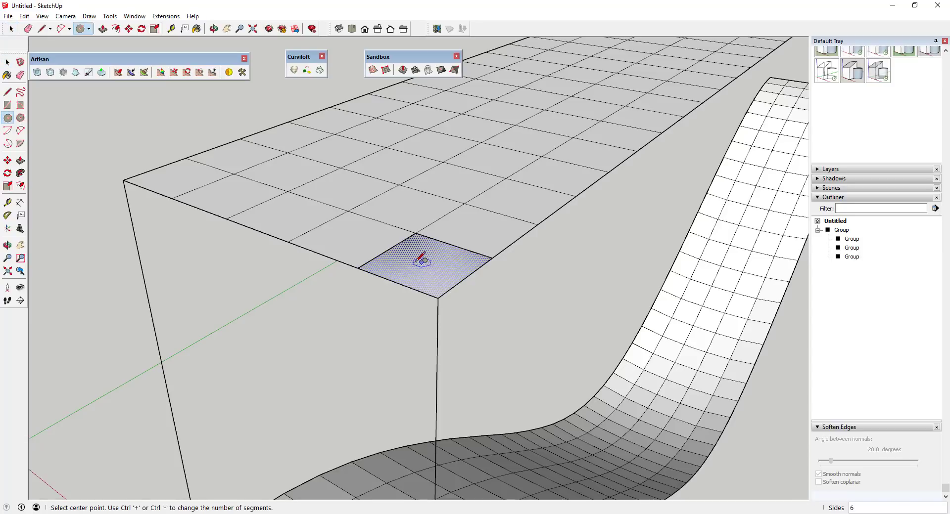
text(12)
click(426, 263)
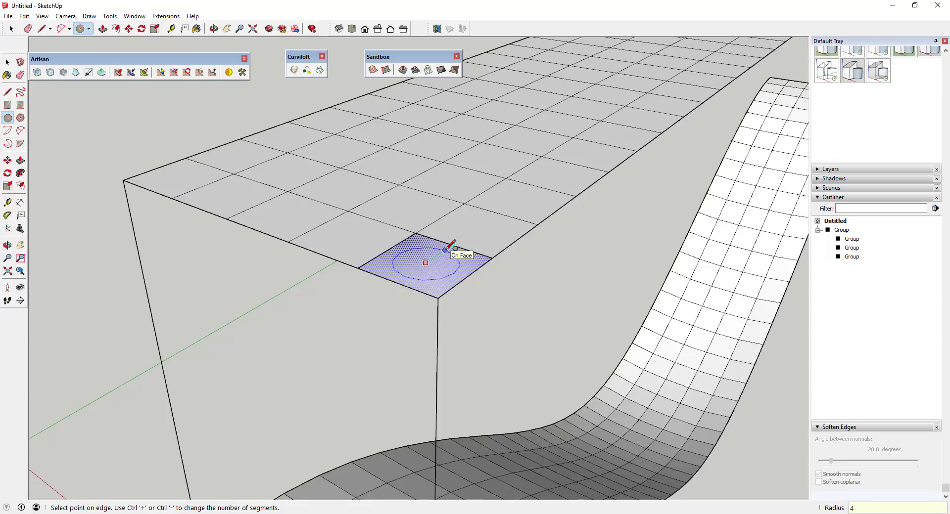
click(451, 246)
key(space)
click(451, 273)
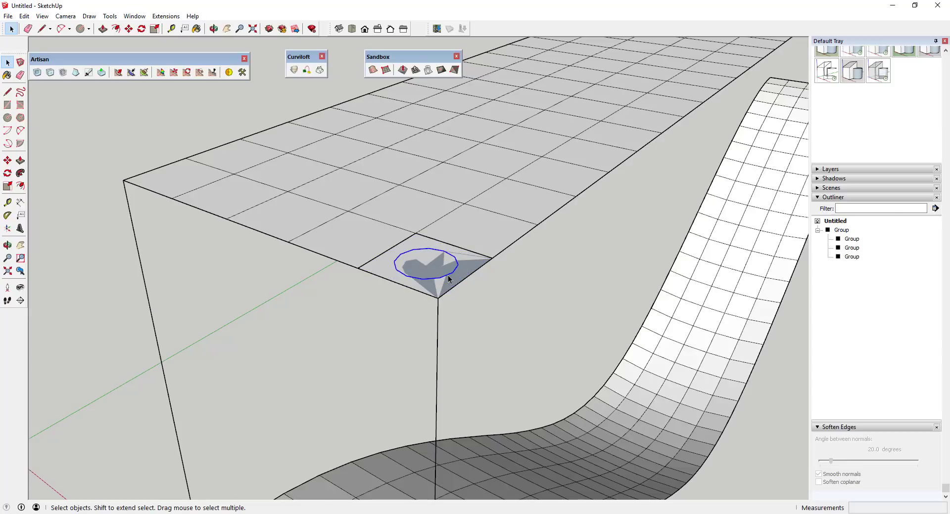
scroll(460, 258, up, 2)
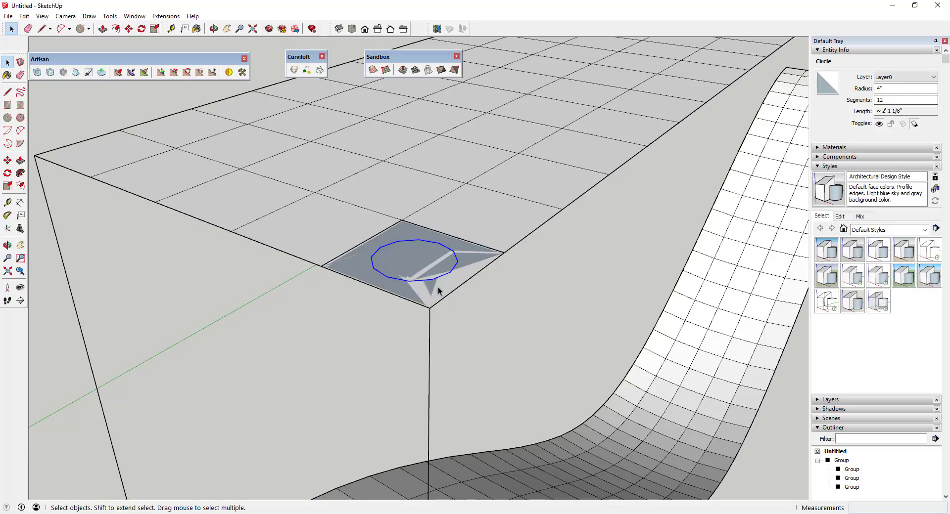
Set the circle to 24 segments and remove its inner face to leave a hole.
double_click(883, 100)
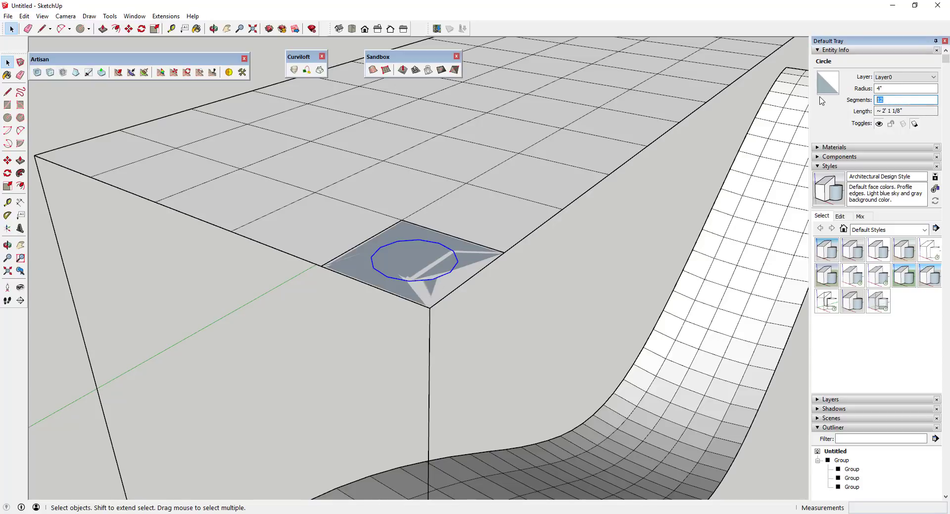
text(24)
key(Return)
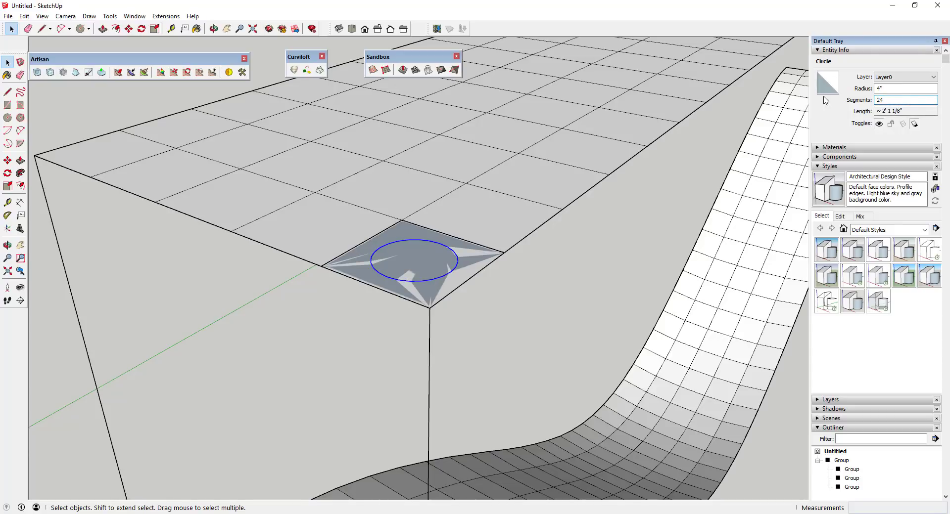
click(468, 261)
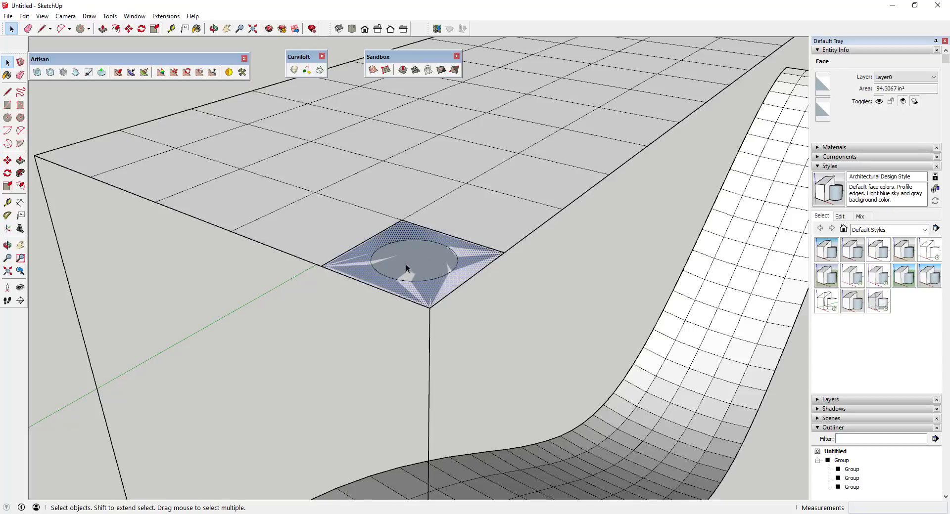
click(418, 264)
key(Escape)
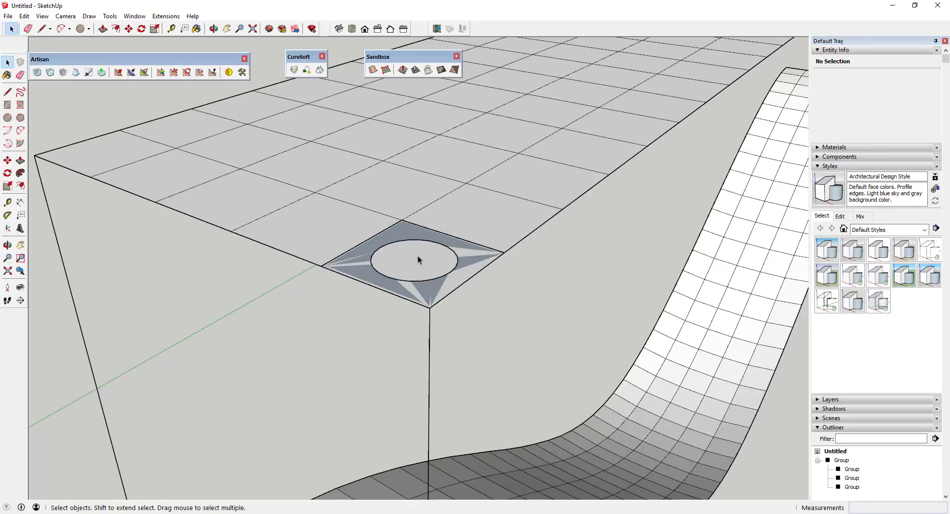
key(Escape)
Push/Pull the square ring face up 1/2" into a plate and select the whole plate.
double_click(465, 259)
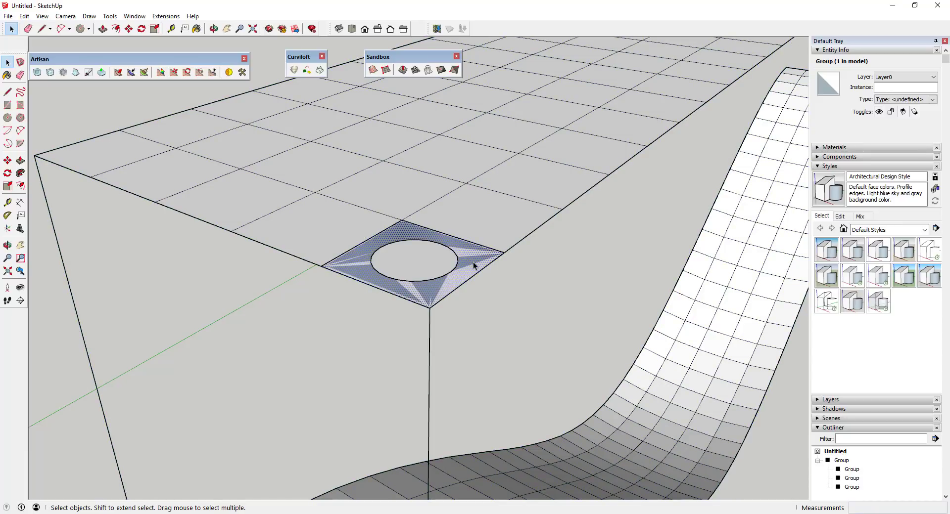
key(p)
click(467, 259)
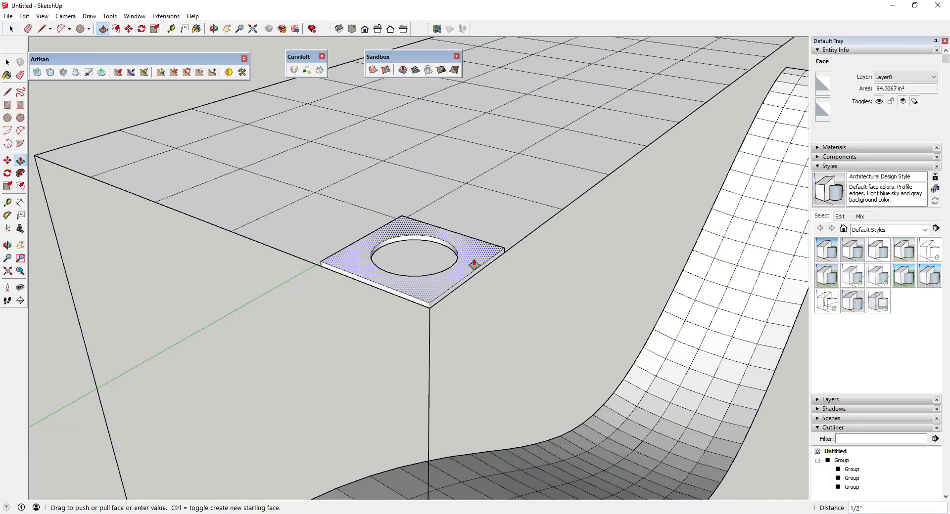
click(474, 264)
middle_drag(471, 263, 534, 271)
key(space)
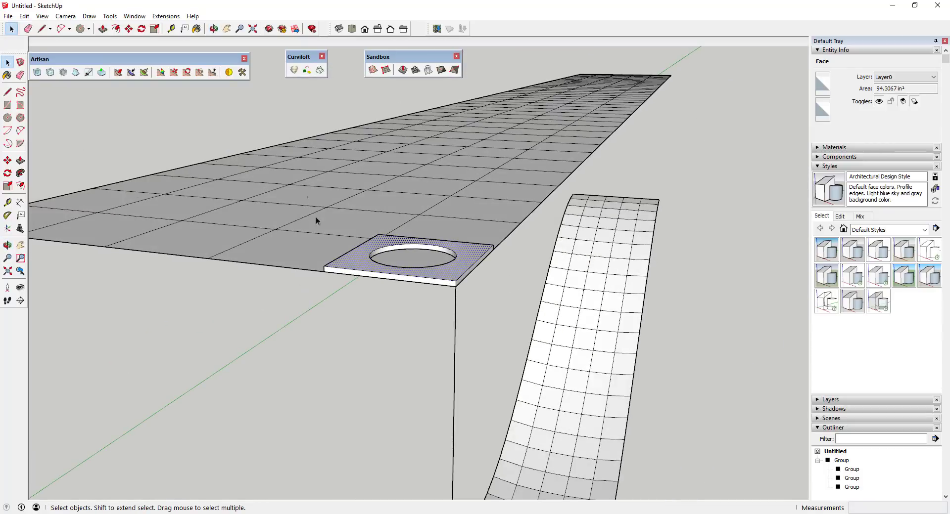
drag(316, 221, 541, 329)
middle_drag(541, 329, 403, 296)
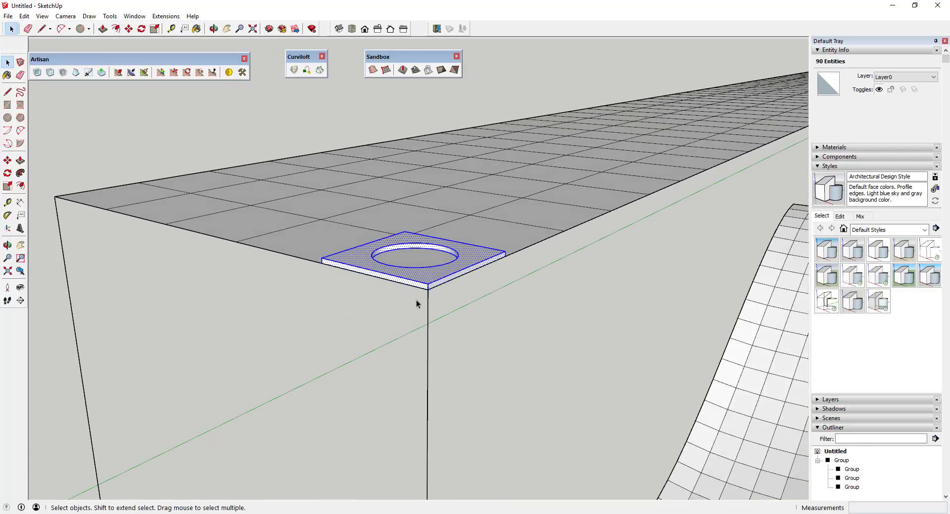
drag(282, 198, 540, 348)
Copy the holed plate along the strip and array it with *40.
key(m)
click(428, 288)
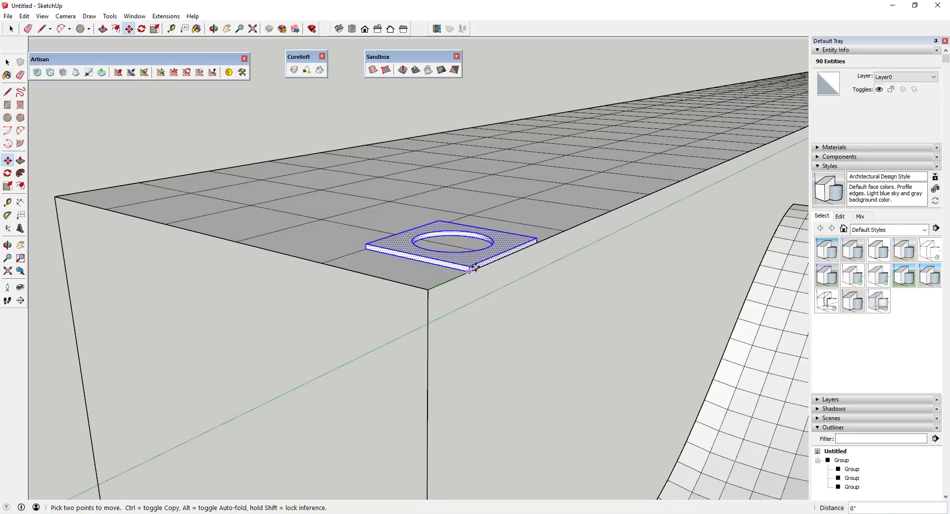
key(ctrl)
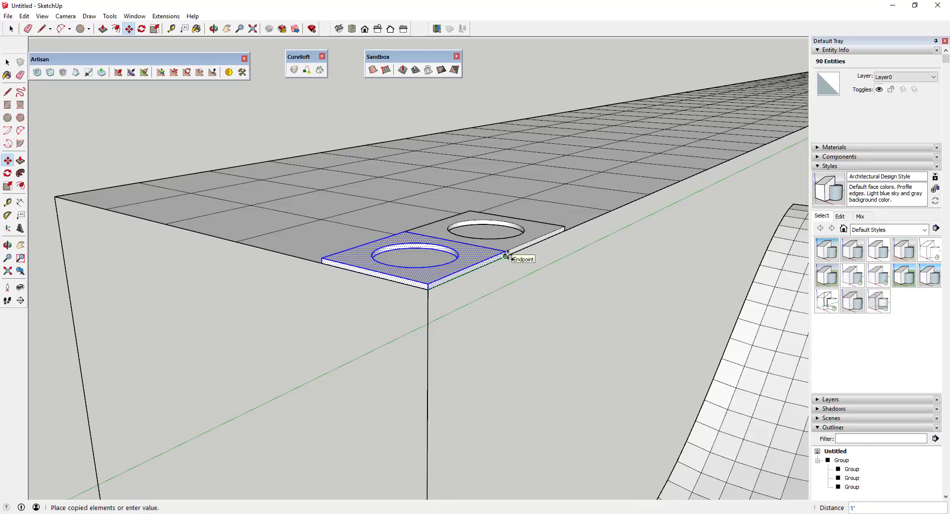
key(ctrl)
click(537, 242)
click(544, 243)
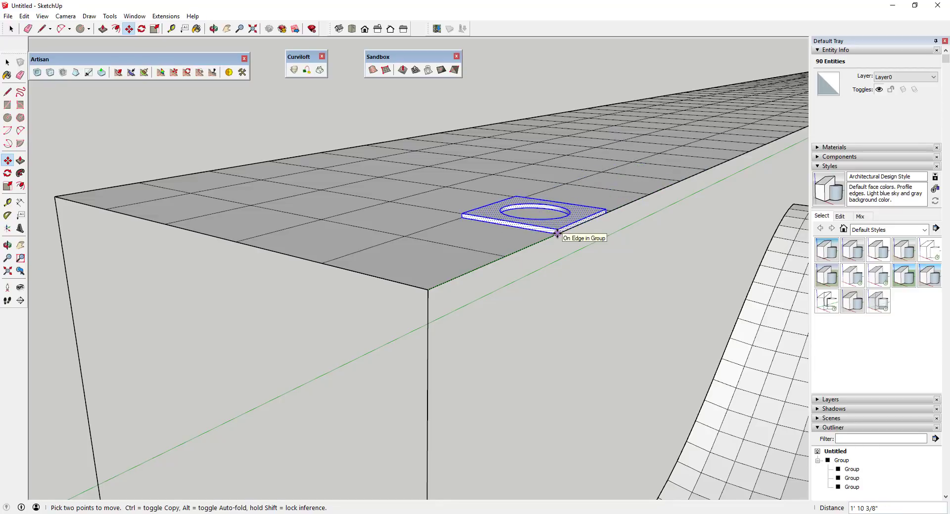
key(ctrl)
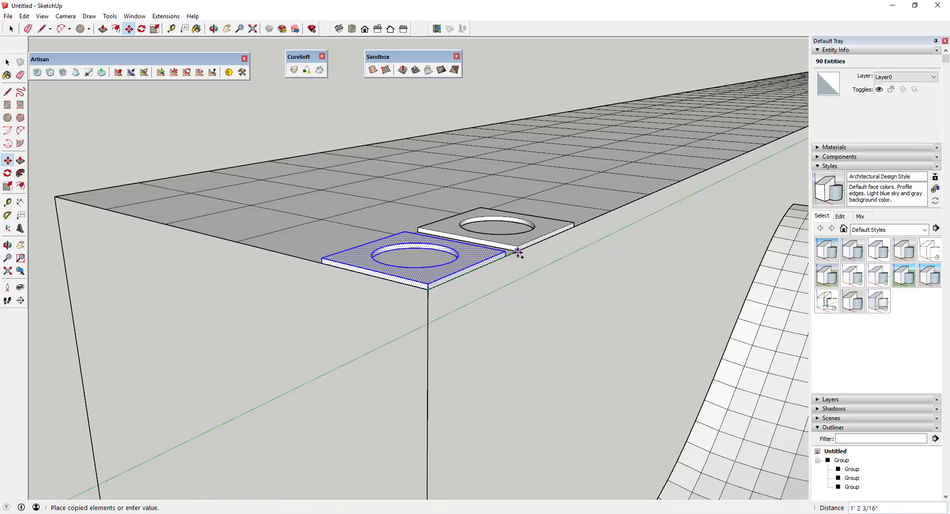
click(507, 260)
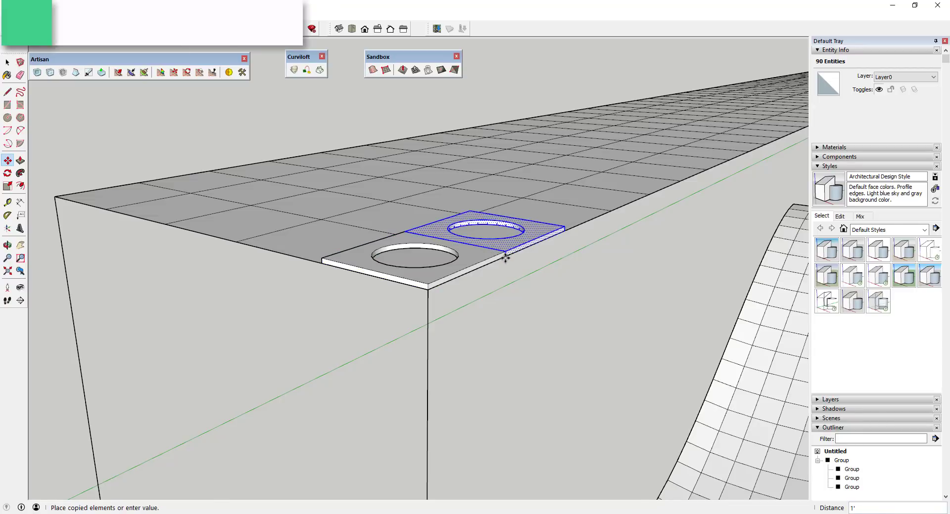
scroll(507, 260, down, 6)
middle_drag(528, 223, 579, 265)
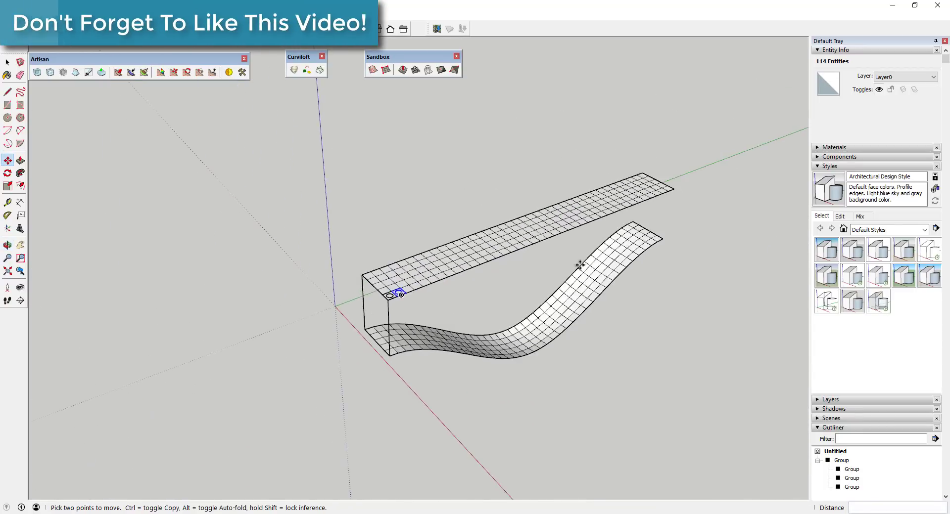
scroll(579, 265, up, 2)
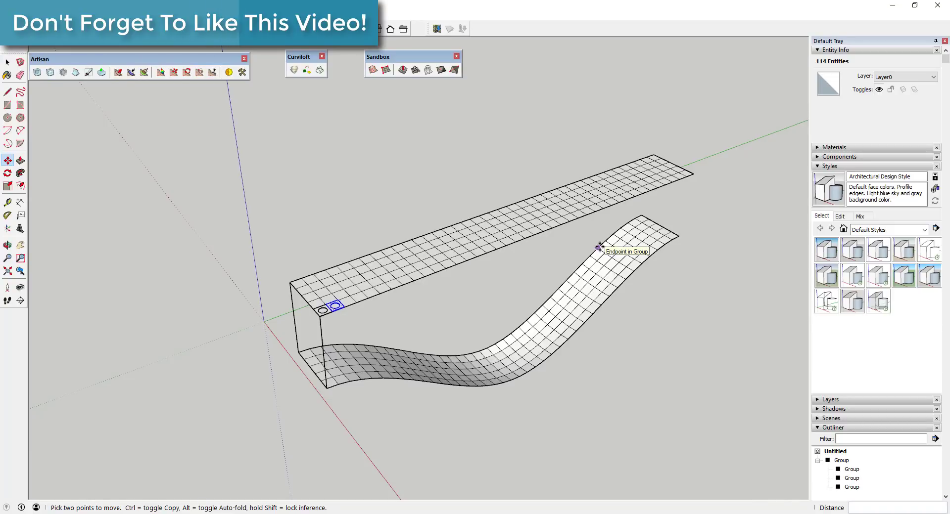
text(*40)
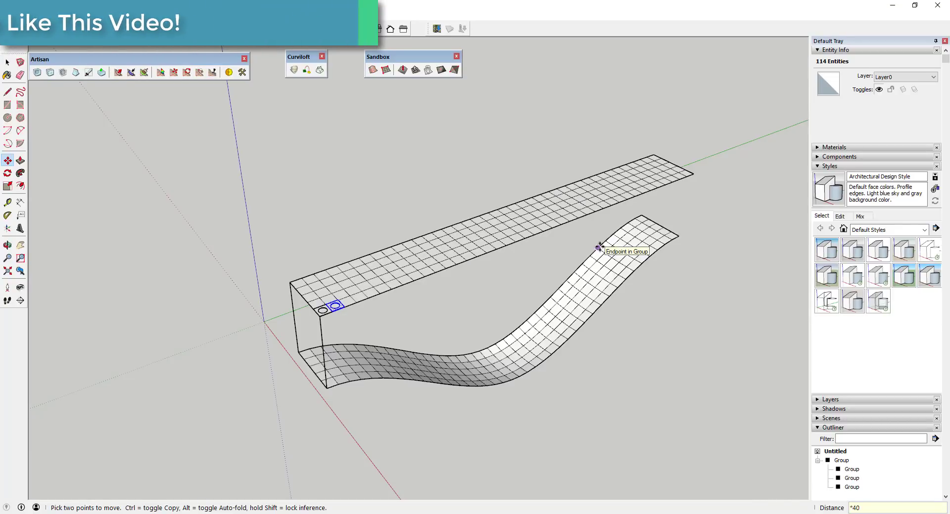
key(Return)
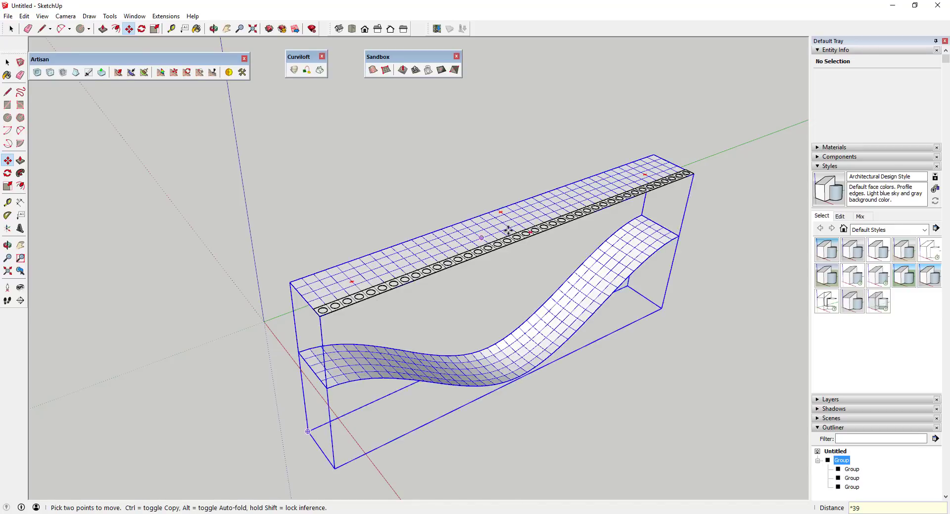
Select the row of circles, copy it sideways, and repeat it four times across the strip.
middle_drag(541, 246, 487, 198)
key(space)
drag(452, 199, 495, 226)
scroll(492, 228, up, 2)
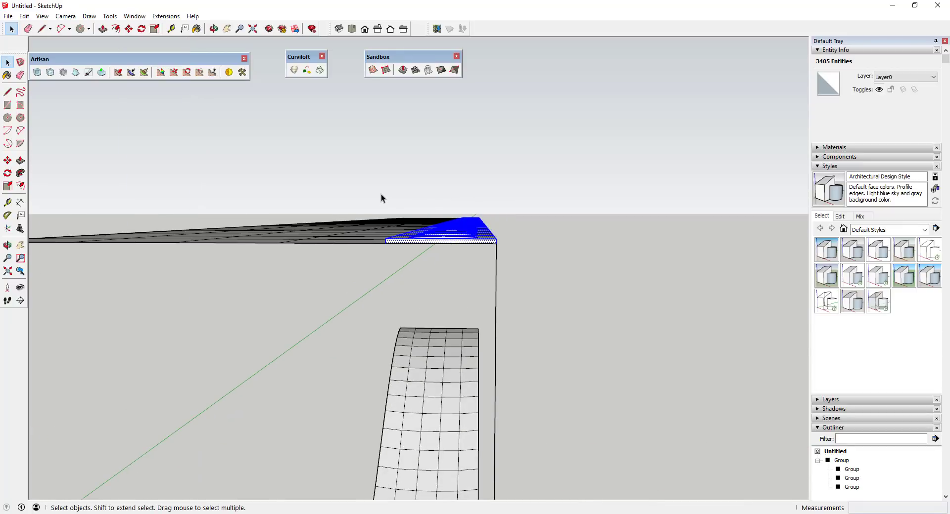
key(m)
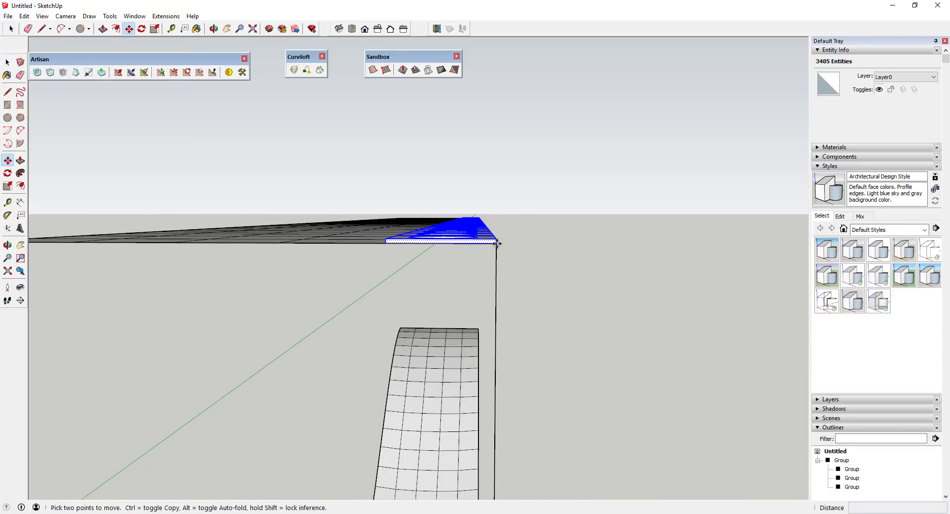
ctrl+click(496, 244)
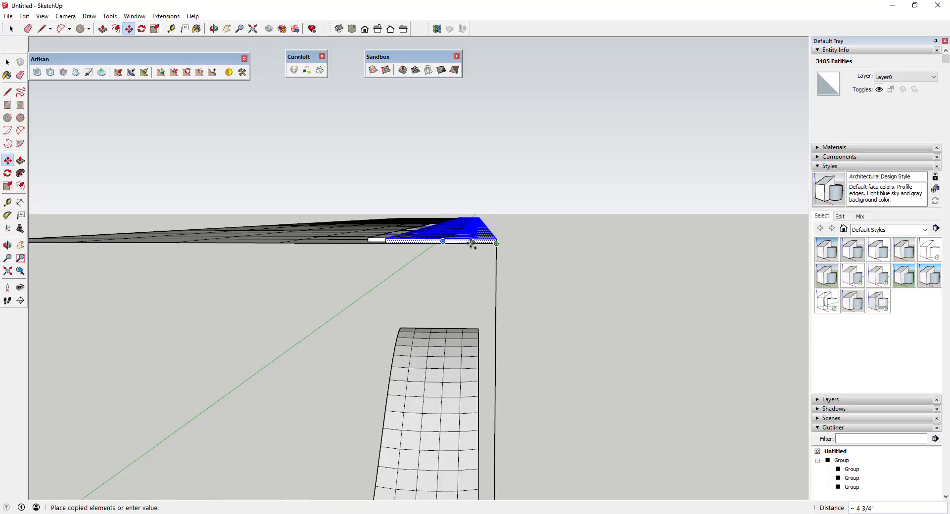
click(384, 244)
middle_drag(497, 255, 497, 282)
scroll(495, 256, down, 3)
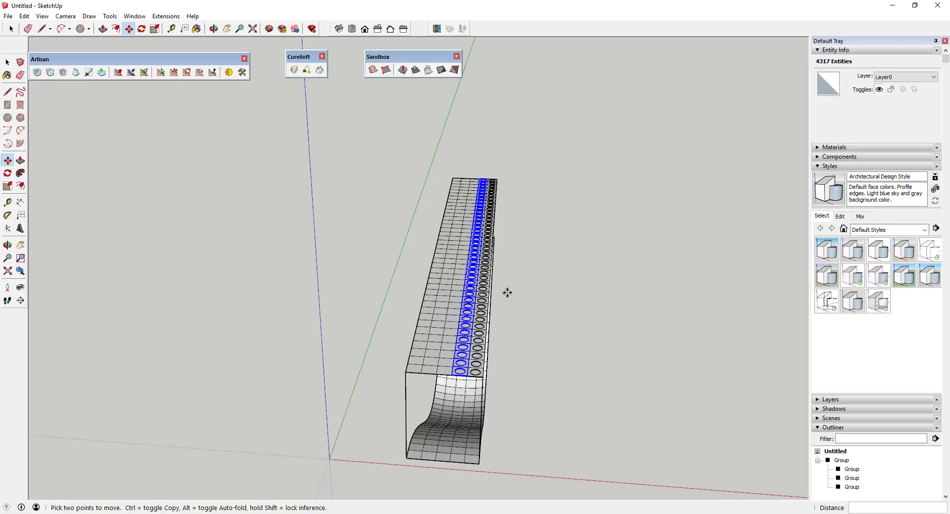
key(ctrl+t)
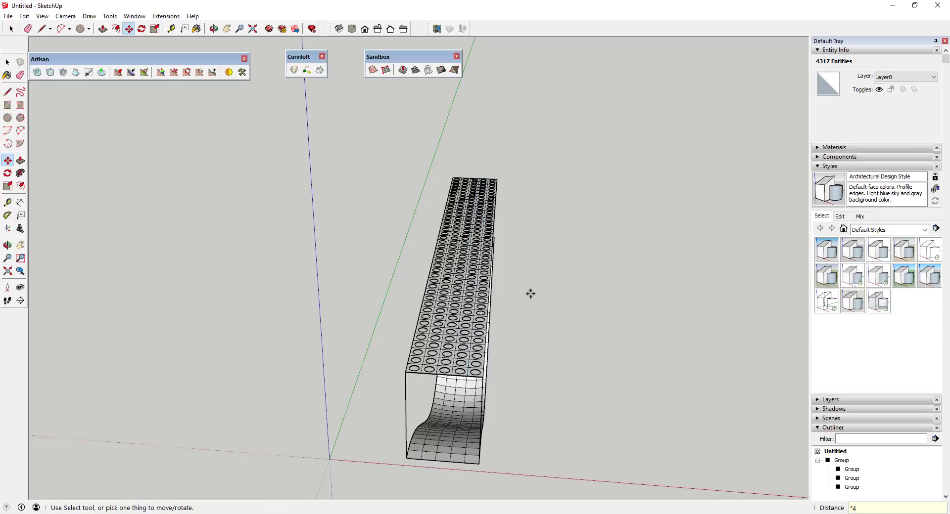
key(o)
drag(477, 327, 462, 277)
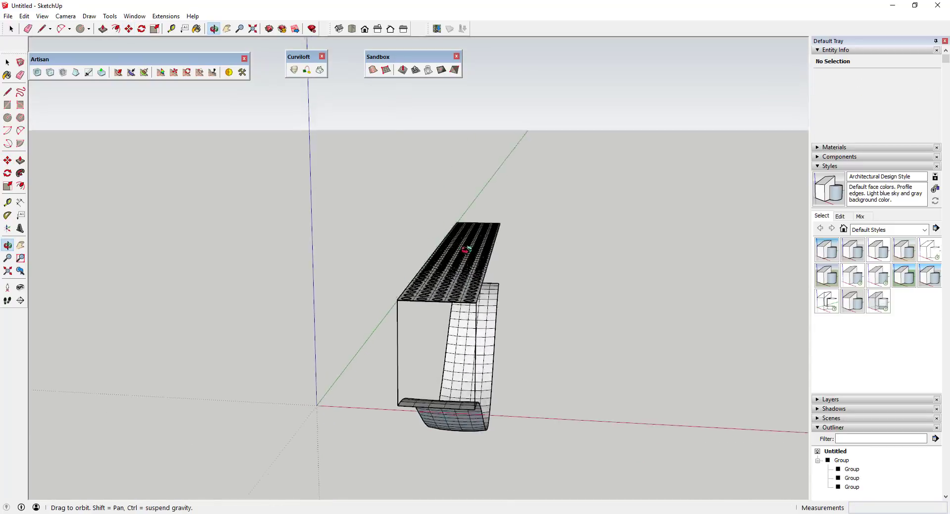
key(m)
scroll(458, 287, up, 5)
middle_drag(463, 291, 376, 371)
scroll(375, 361, up, 5)
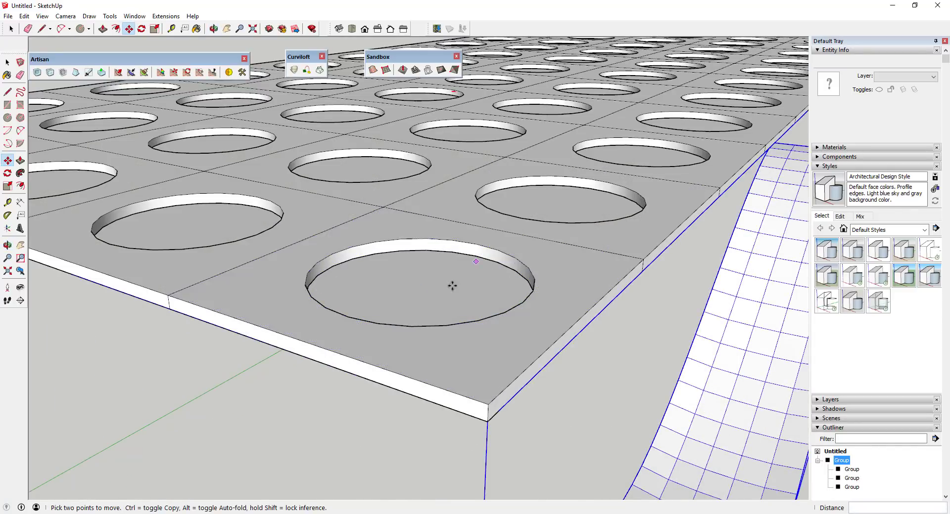
scroll(430, 303, down, 3)
scroll(430, 303, down, 8)
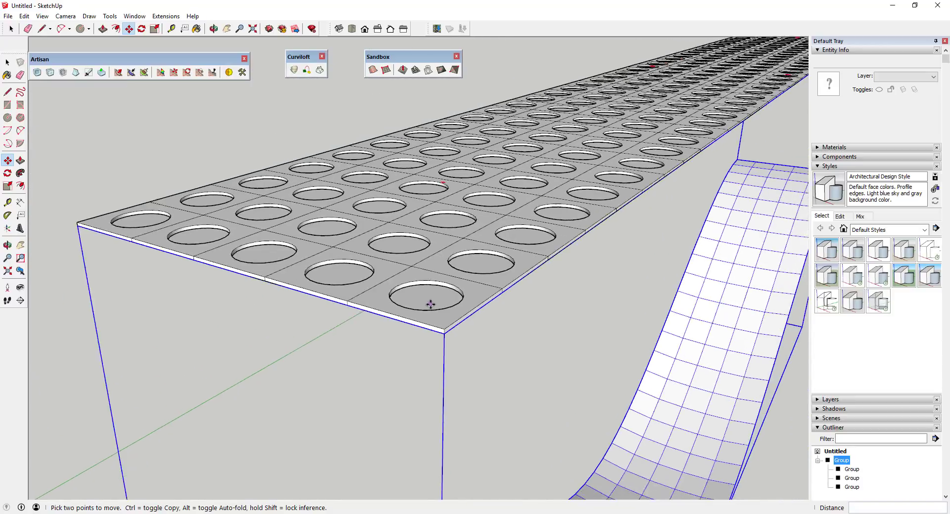
scroll(445, 300, up, 10)
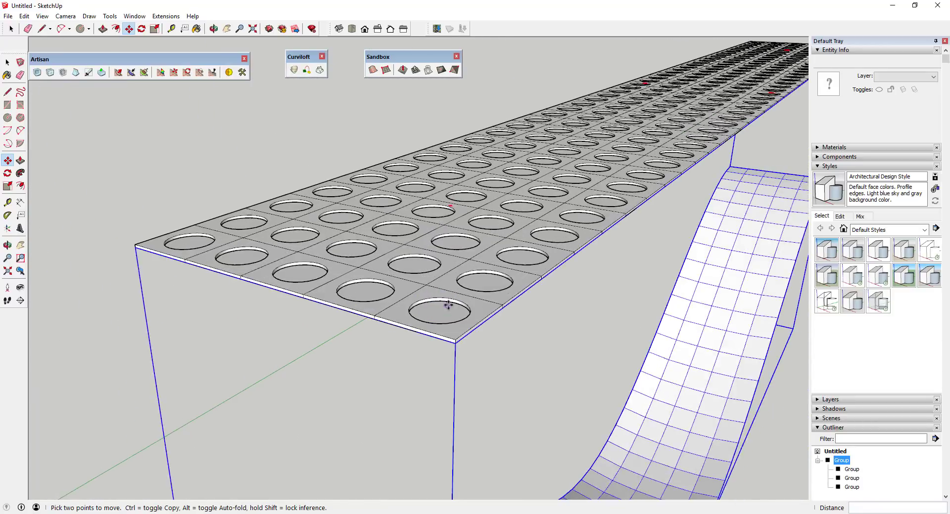
scroll(424, 361, down, 10)
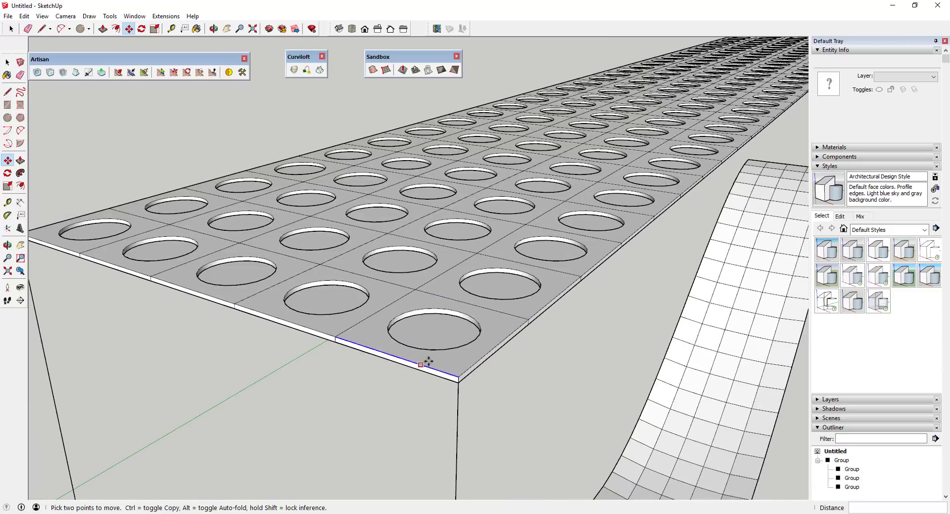
middle_drag(418, 358, 505, 250)
key(space)
drag(397, 234, 581, 288)
middle_drag(528, 242, 455, 356)
scroll(450, 361, up, 3)
Make the selected perforated top into its own group.
right_click(454, 354)
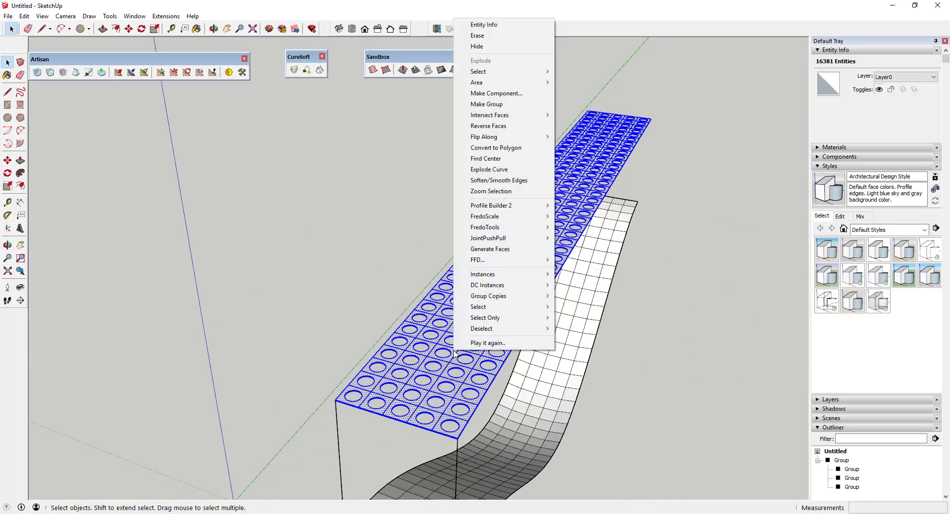
click(500, 105)
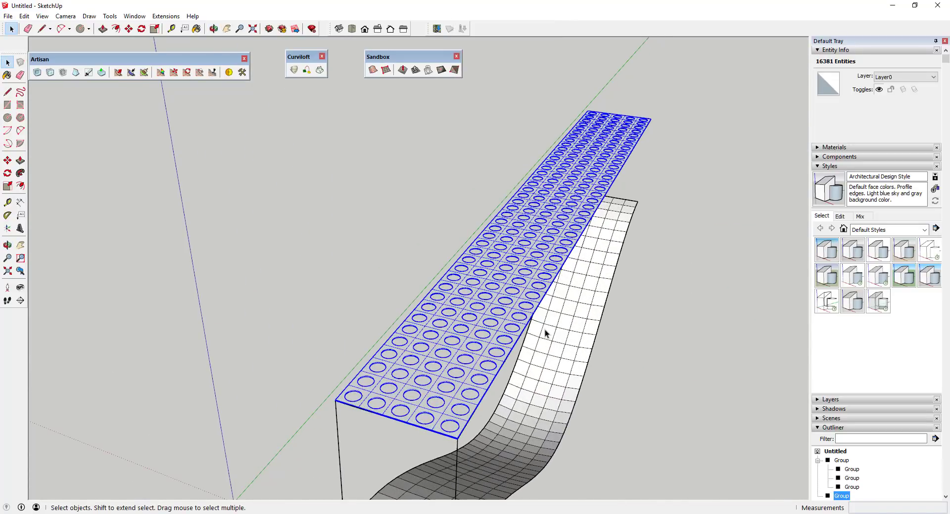
middle_drag(499, 339, 420, 294)
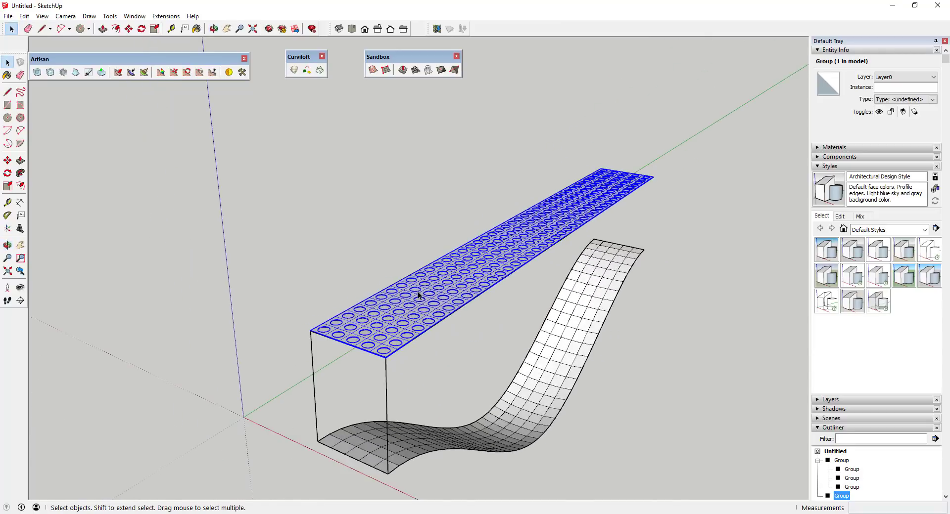
scroll(496, 334, down, 2)
middle_drag(507, 300, 487, 399)
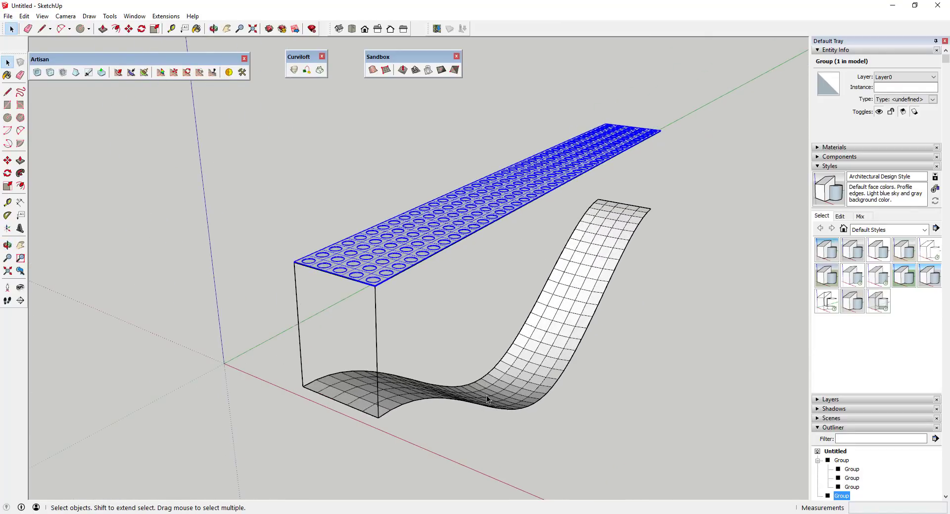
Check the groups in the Outliner and inspect a tile inside the perforated group.
click(487, 399)
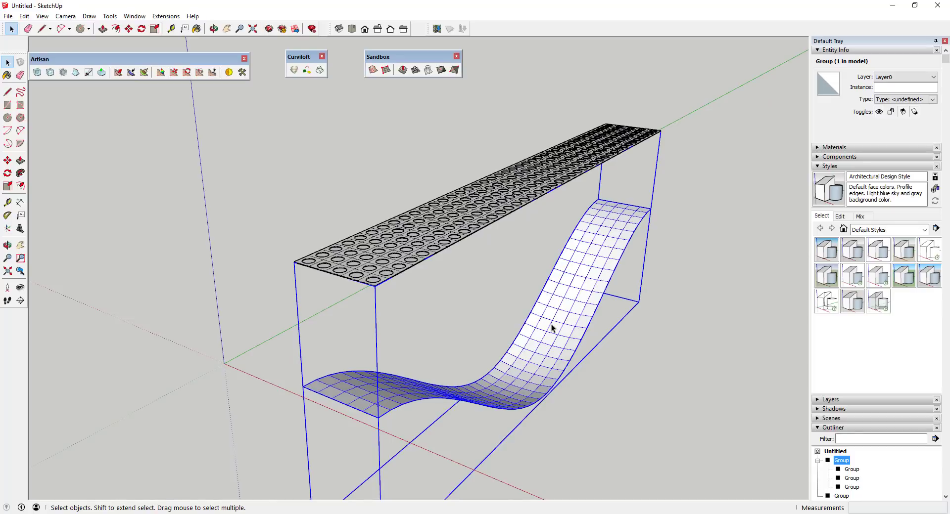
scroll(784, 399, down, 1)
scroll(861, 347, down, 3)
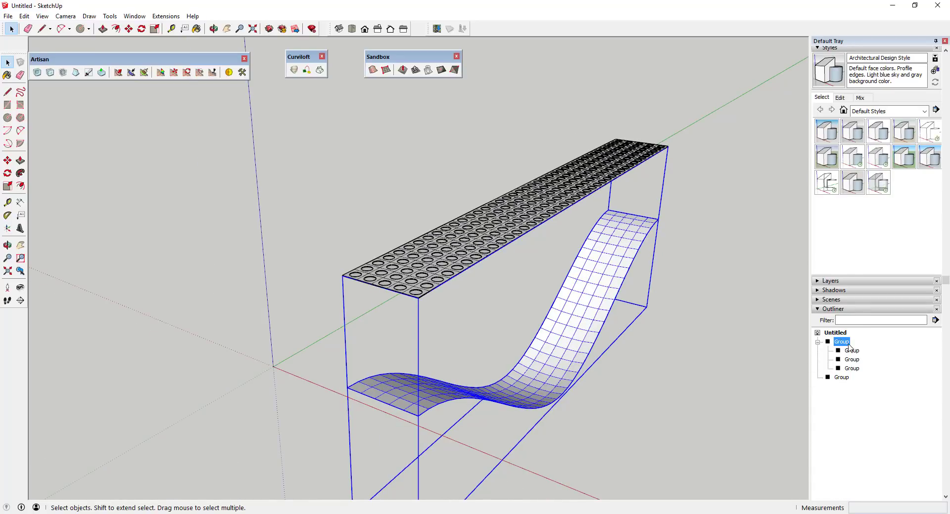
click(852, 360)
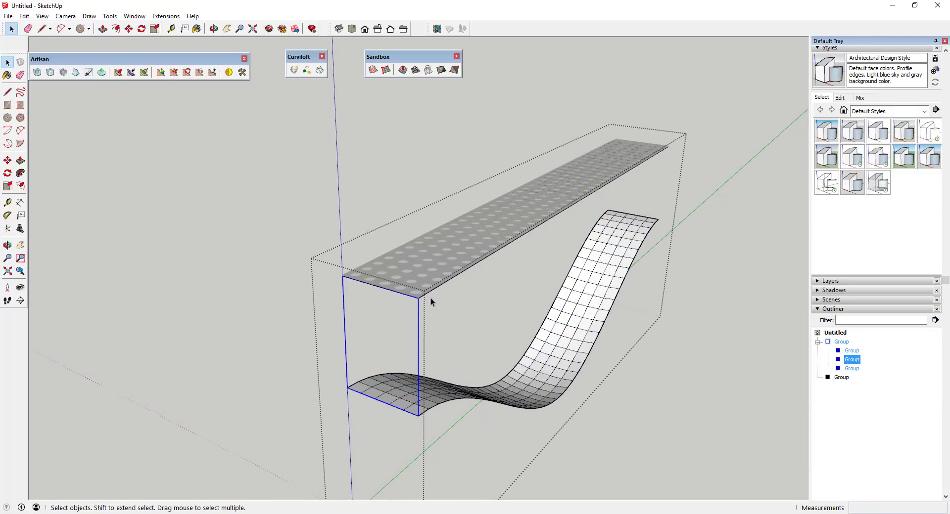
click(852, 369)
click(841, 378)
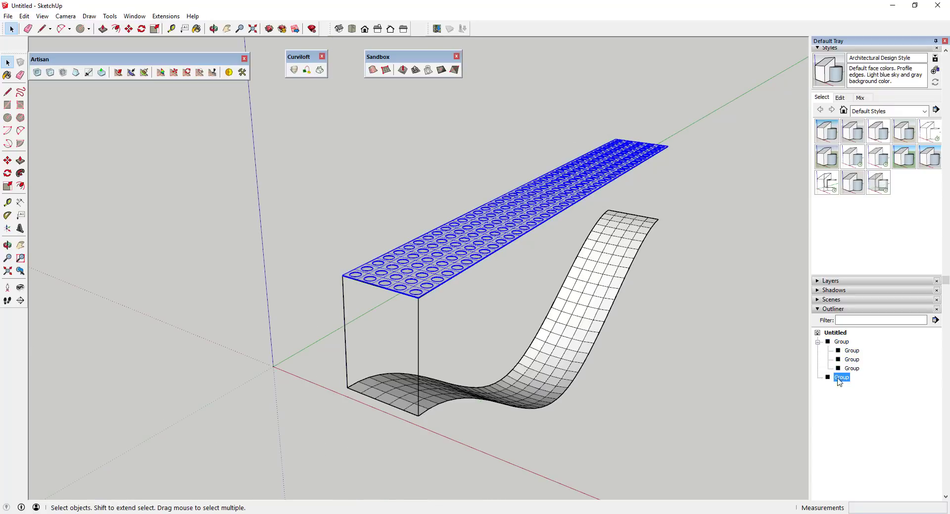
double_click(438, 271)
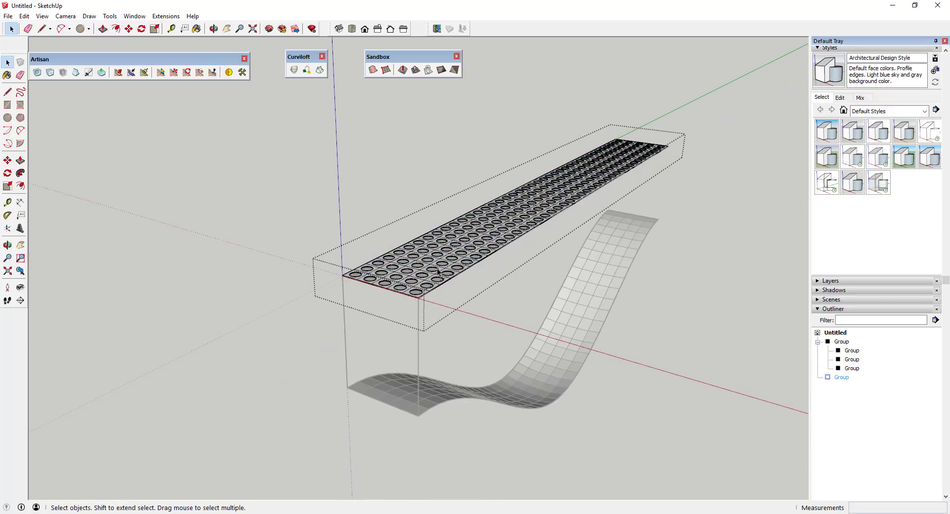
scroll(426, 278, up, 3)
click(417, 292)
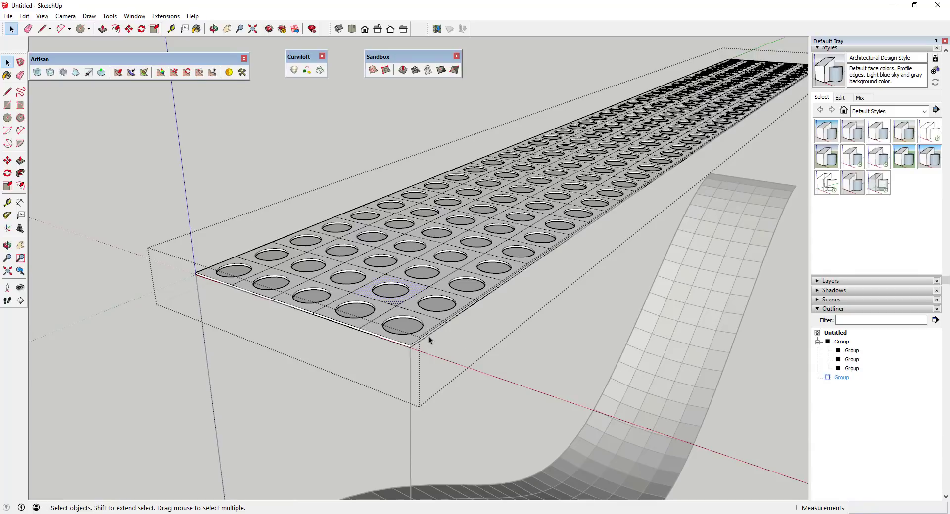
scroll(448, 322, down, 3)
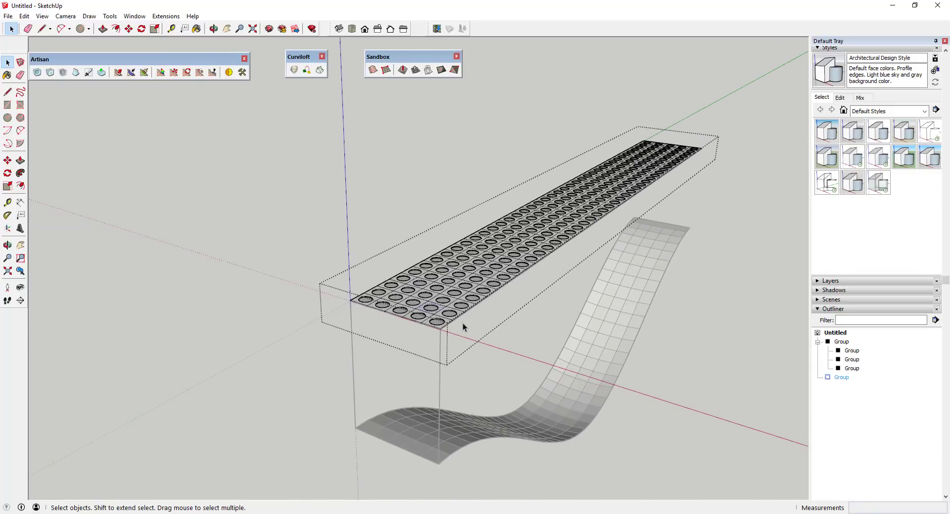
click(750, 349)
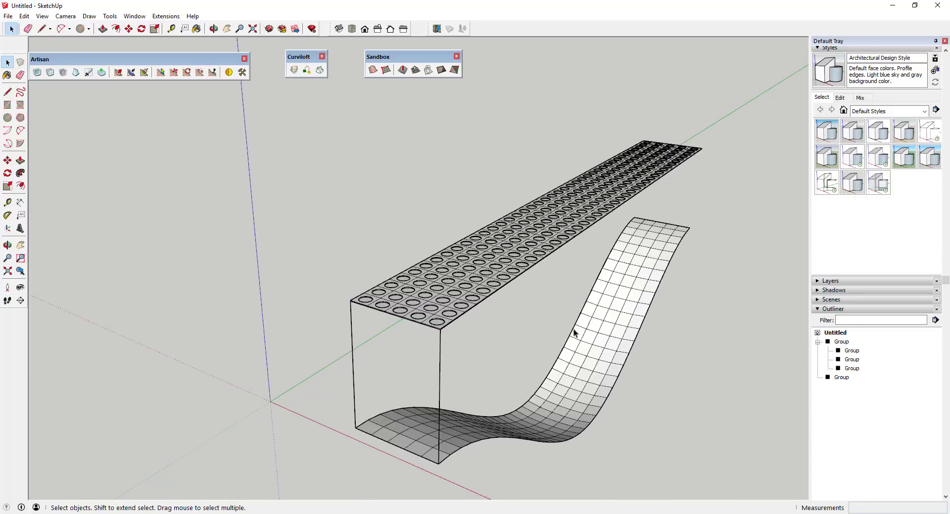
Select both the curved-surface group and the perforated top group in the Outliner.
click(841, 341)
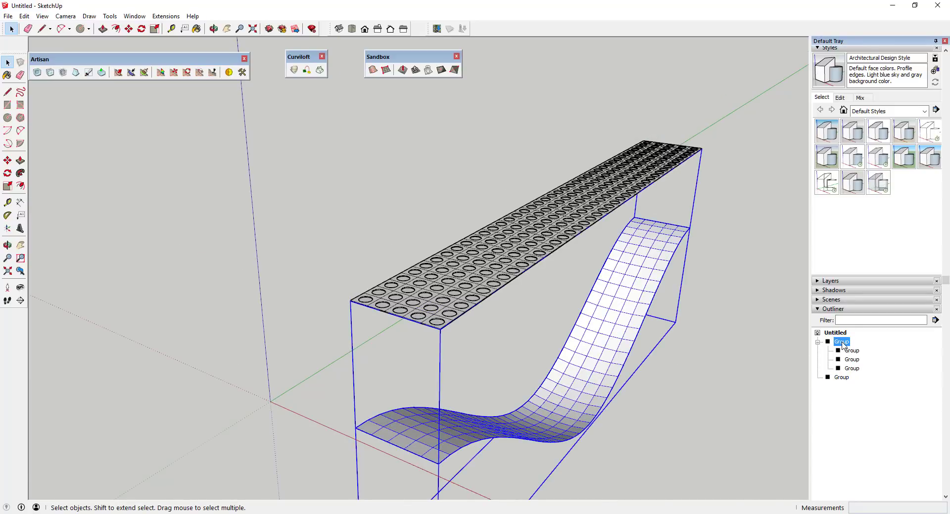
ctrl+click(841, 378)
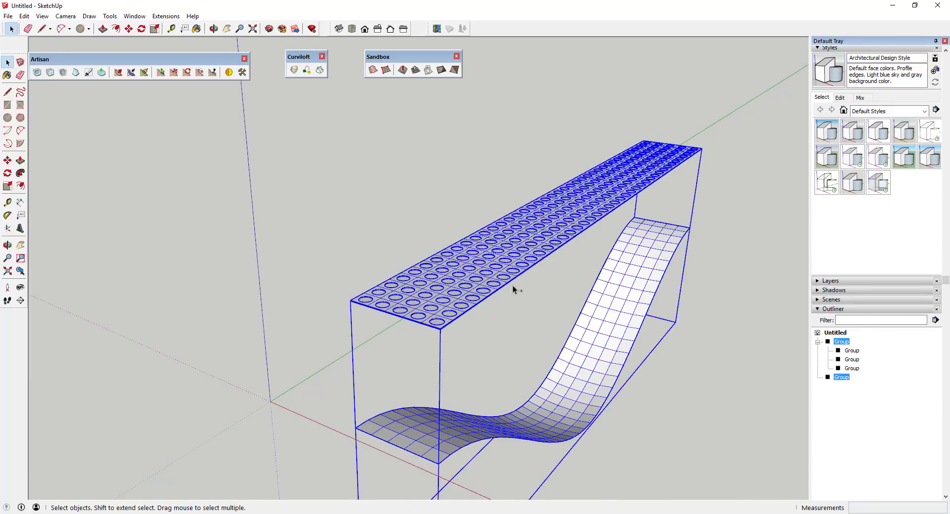
middle_drag(509, 262, 498, 224)
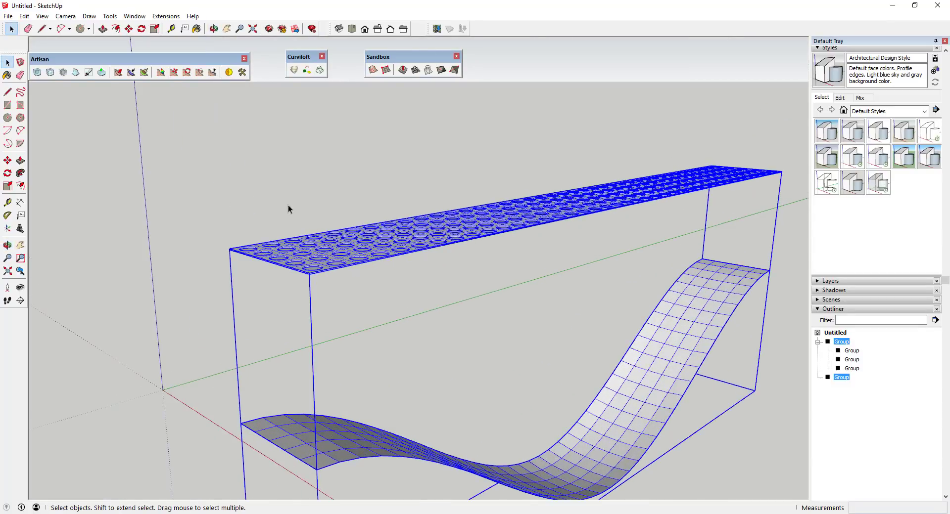
Run Extensions > Flowify > Flowify to wrap the circle pattern onto the S-shaped surface.
click(166, 16)
mouse_move(177, 28)
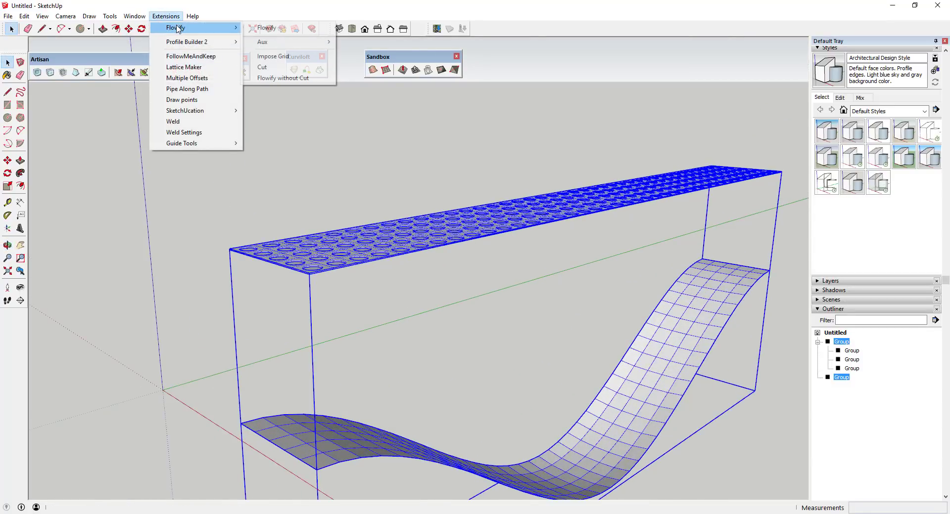
click(265, 29)
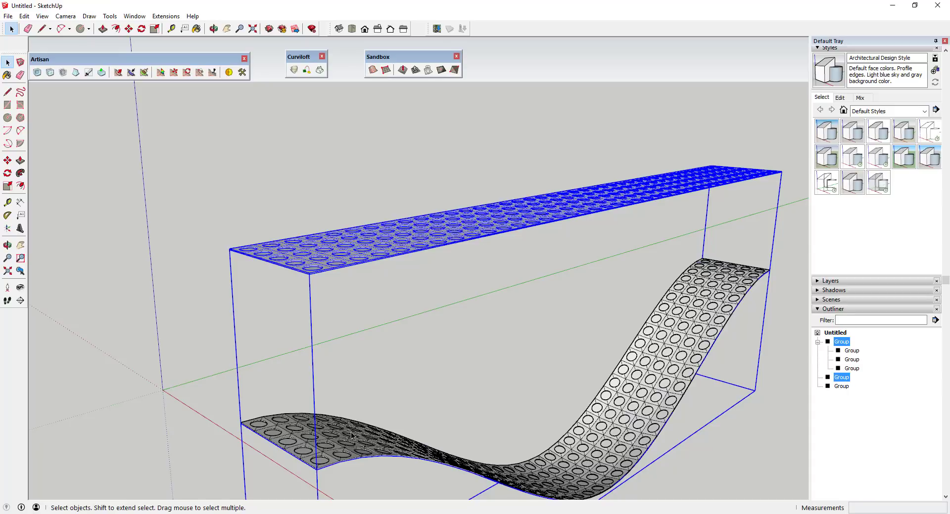
mouse_move(362, 430)
middle_down()
mouse_move(552, 458)
mouse_move(558, 364)
mouse_move(521, 294)
middle_up()
scroll(579, 423, up, 3)
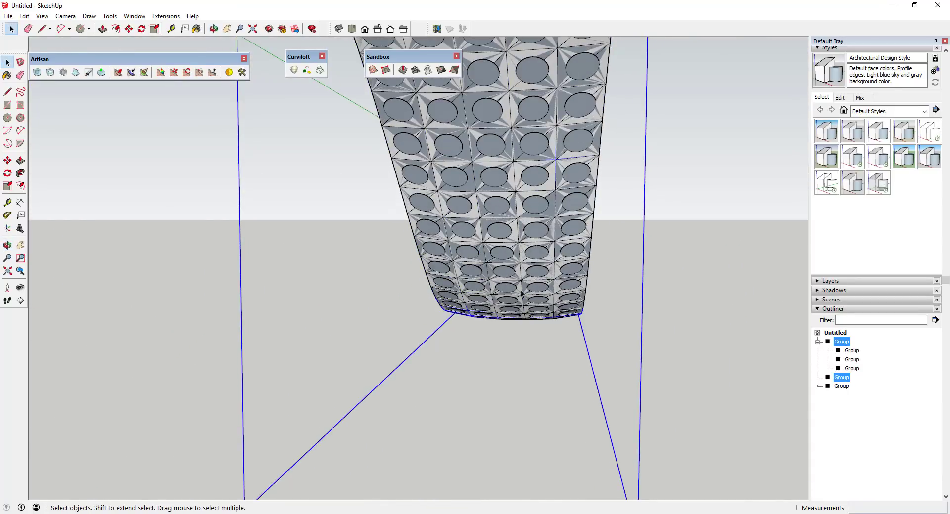
Hide the original box-and-surface group via its right-click menu.
click(481, 192)
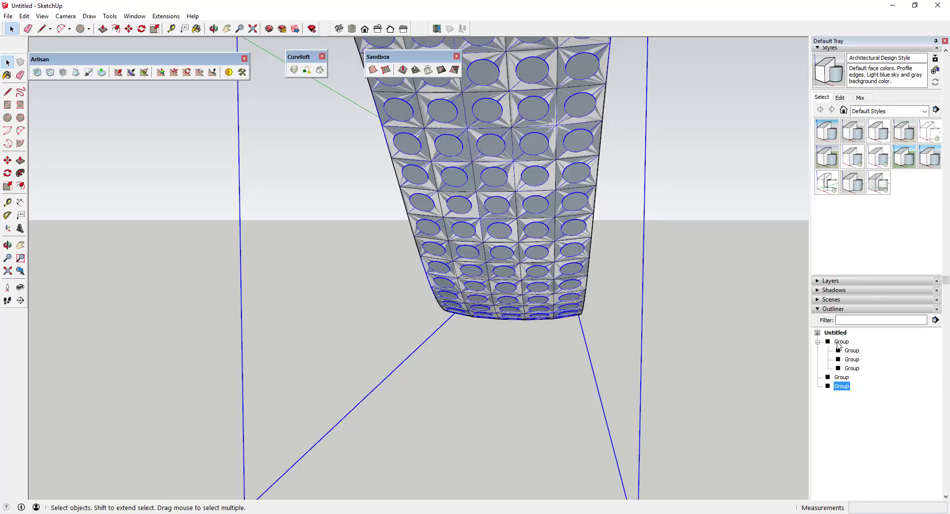
right_click(838, 343)
click(852, 96)
middle_drag(618, 270, 597, 258)
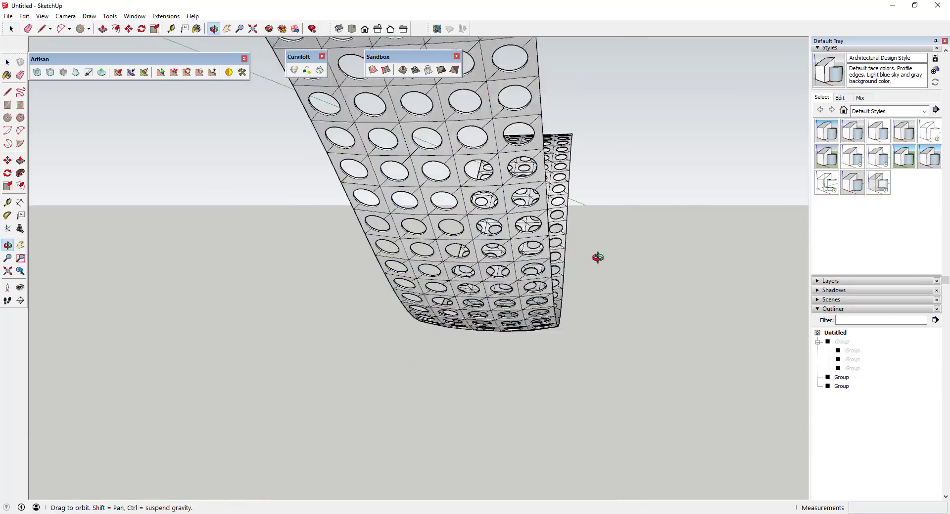
scroll(533, 306, down, 10)
middle_drag(409, 324, 435, 329)
scroll(435, 331, up, 5)
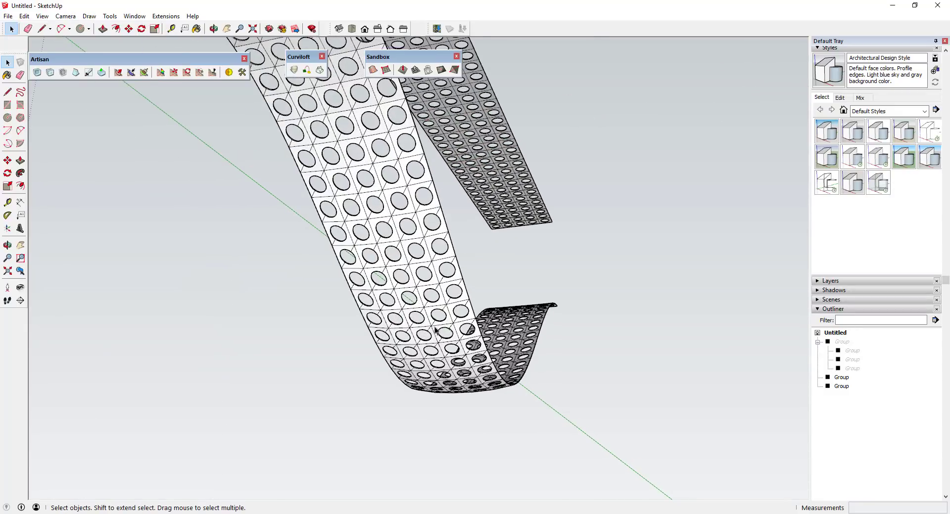
scroll(541, 355, down, 5)
middle_drag(540, 354, 399, 211)
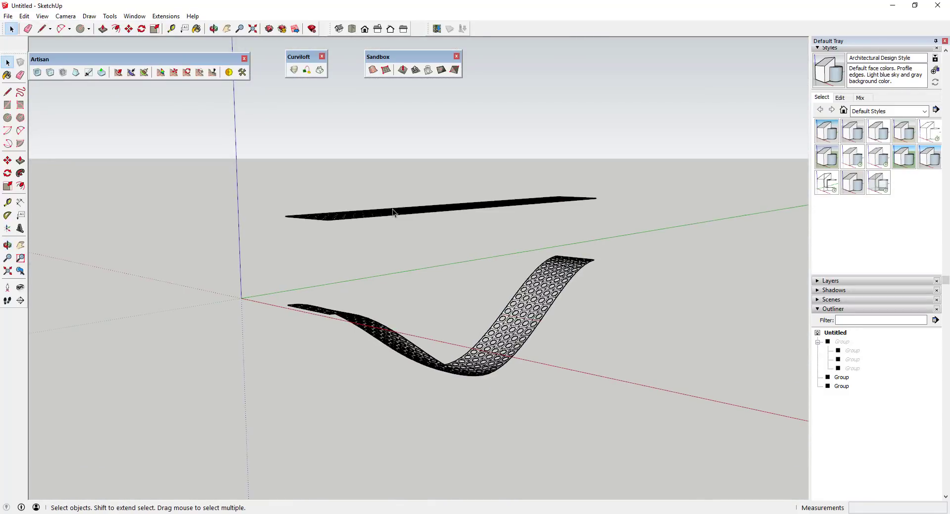
Hide the flat surface group, leaving only the perforated ribbon visible.
click(392, 212)
right_click(390, 212)
click(439, 240)
middle_drag(439, 240, 343, 426)
scroll(297, 376, up, 5)
middle_drag(239, 358, 603, 233)
scroll(472, 369, up, 1)
scroll(594, 348, up, 3)
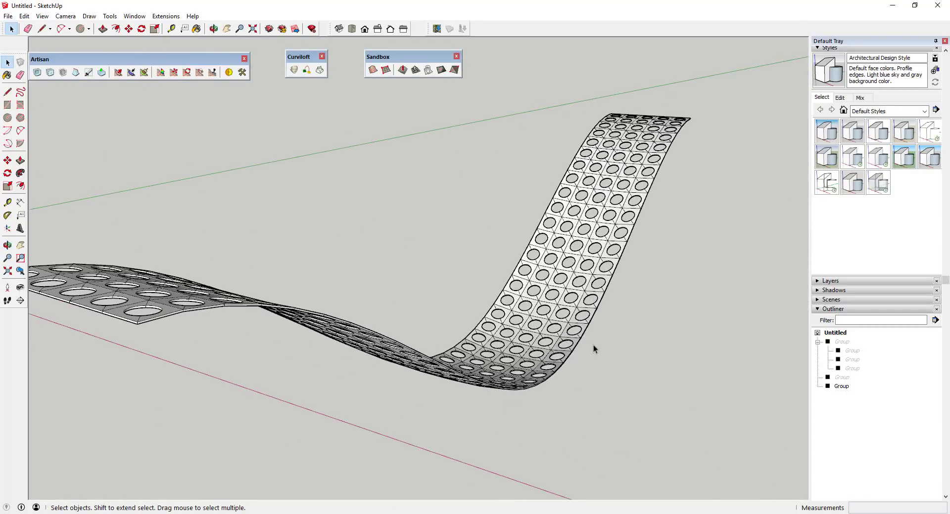
middle_drag(490, 363, 414, 389)
scroll(414, 389, down, 2)
scroll(568, 272, down, 2)
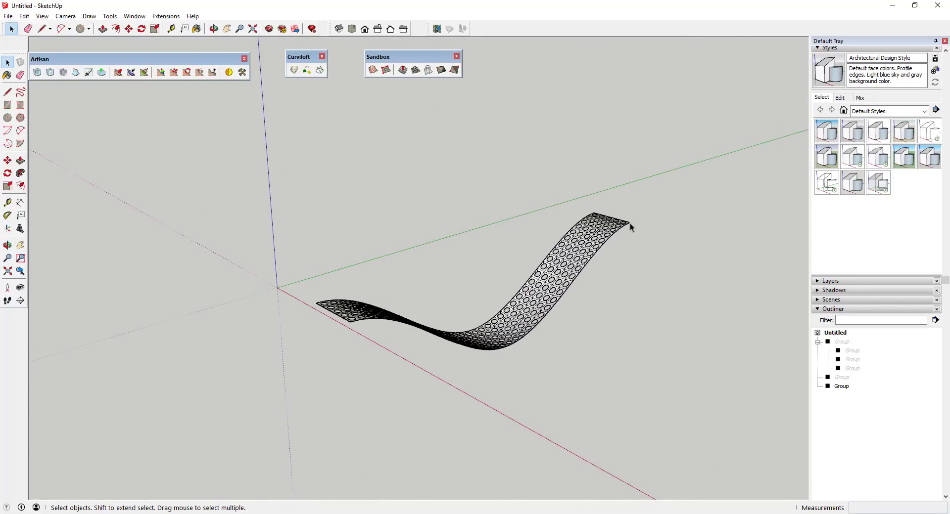
middle_drag(578, 230, 721, 297)
Orbit and zoom so the perforated ribbon stands upright in view.
key(c)
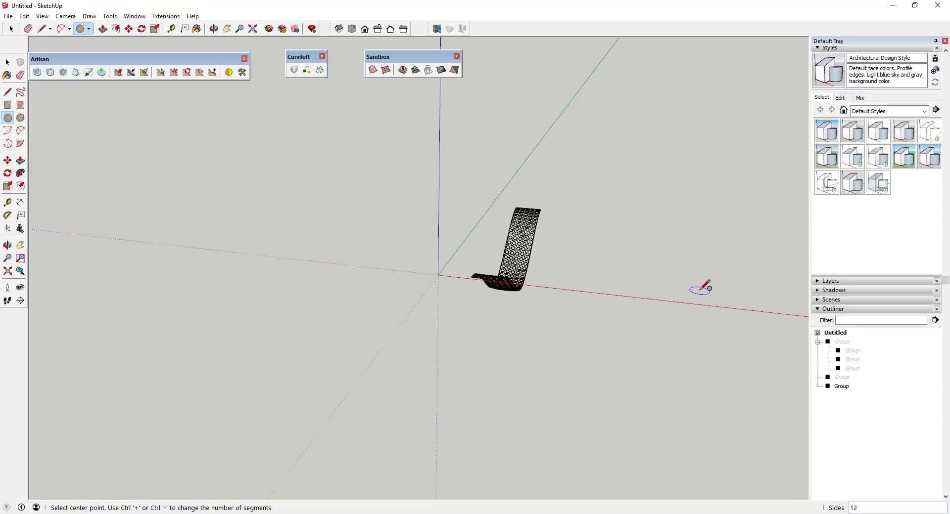
key(space)
scroll(765, 295, up, 3)
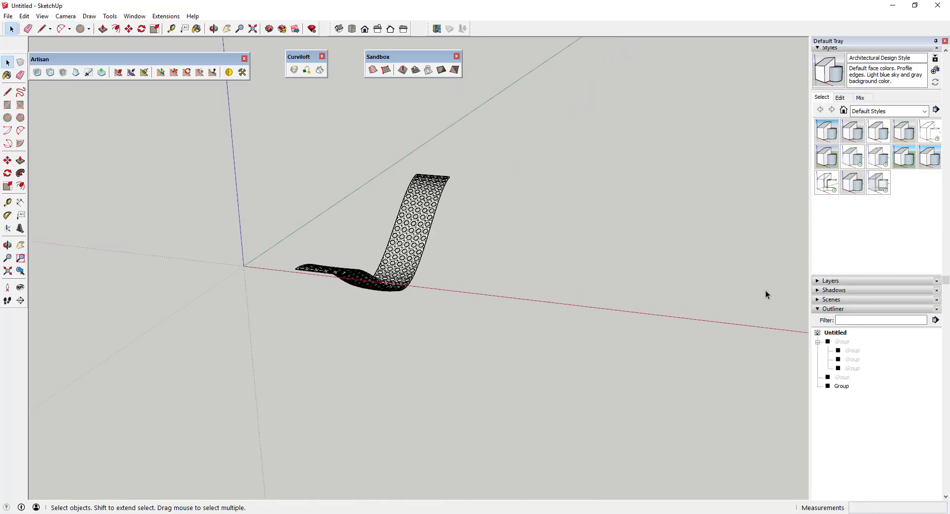
scroll(629, 257, down, 3)
scroll(604, 257, up, 5)
middle_drag(605, 257, 517, 272)
key(c)
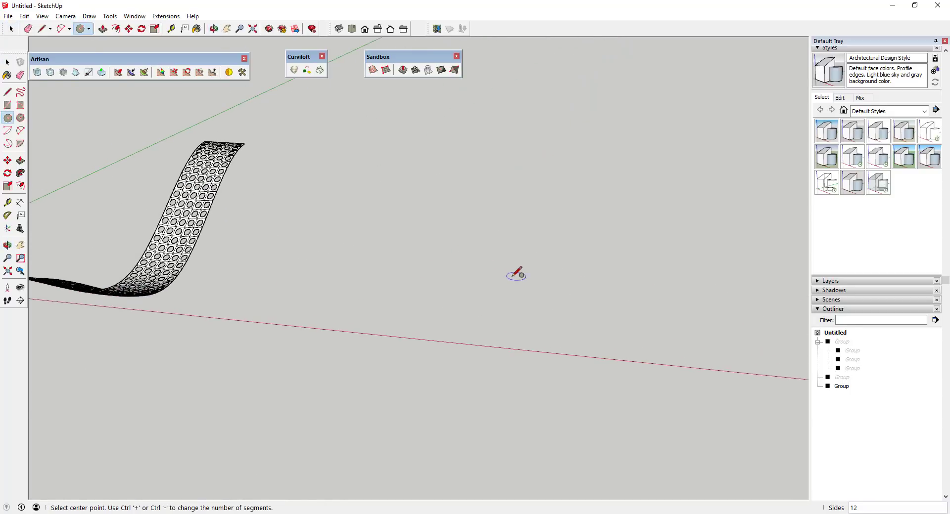
key(space)
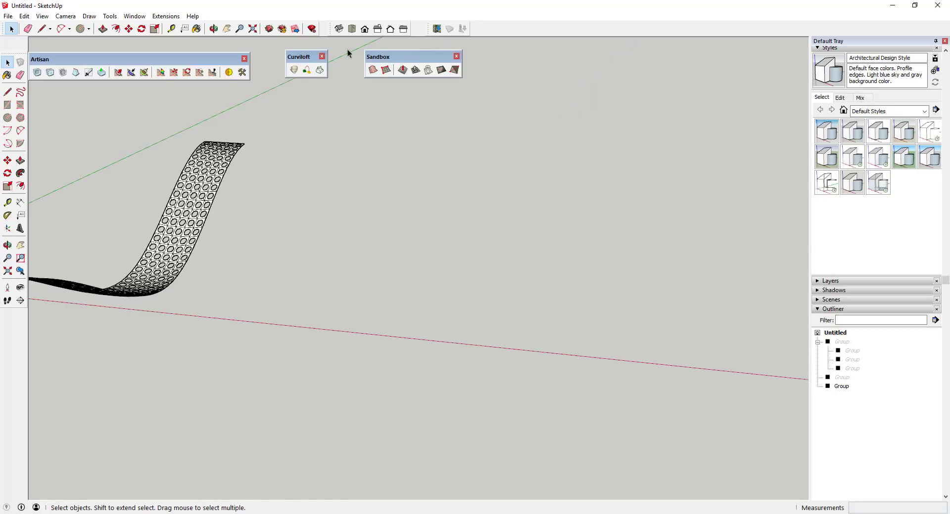
Close the Artisan toolbar and enable BezierSpline in the Extension Manager, applying the changes.
click(244, 59)
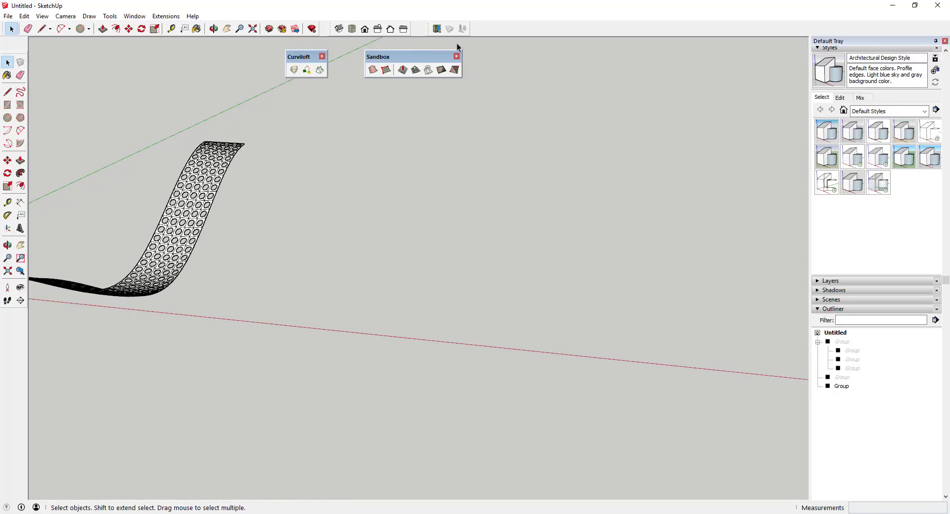
right_click(485, 34)
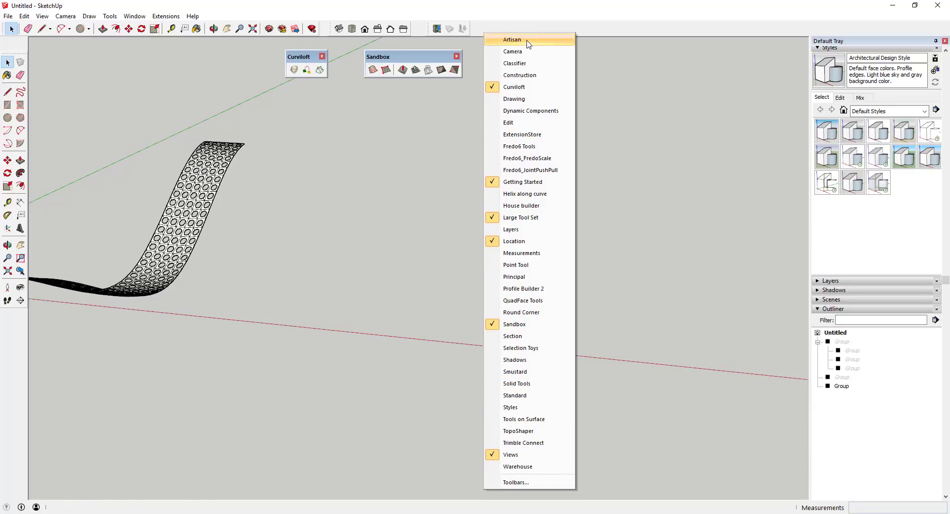
click(165, 16)
mouse_move(134, 16)
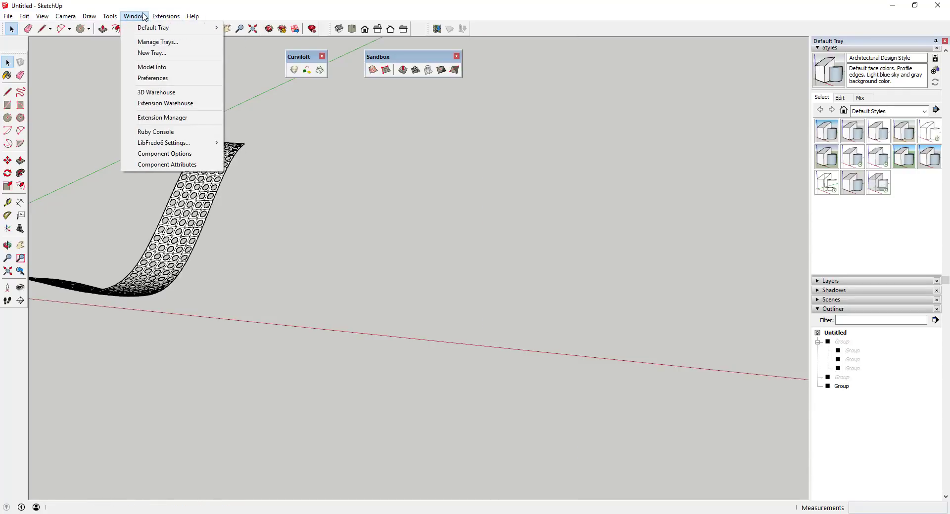
click(153, 117)
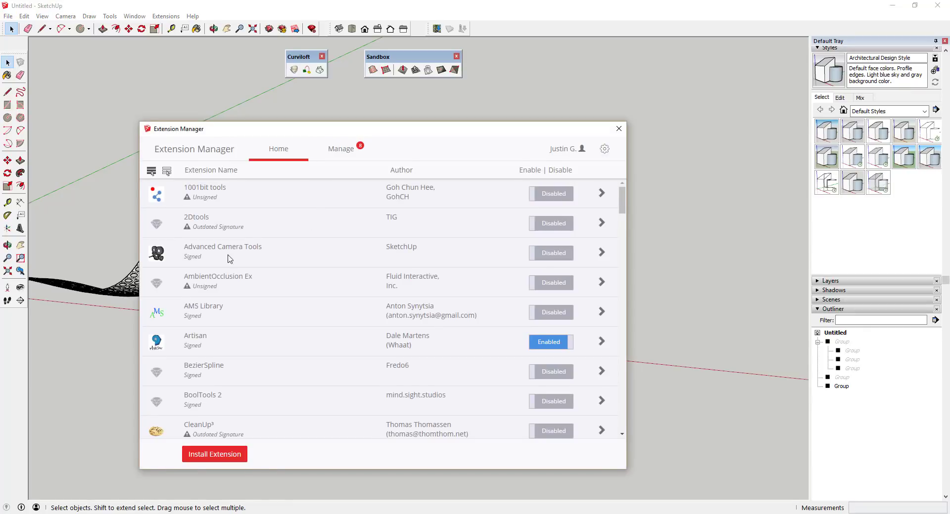
click(542, 372)
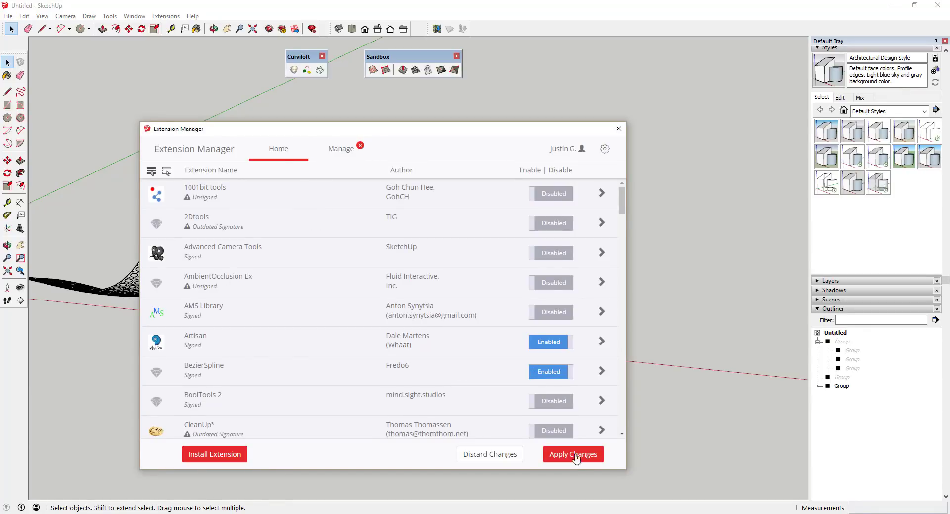
click(576, 454)
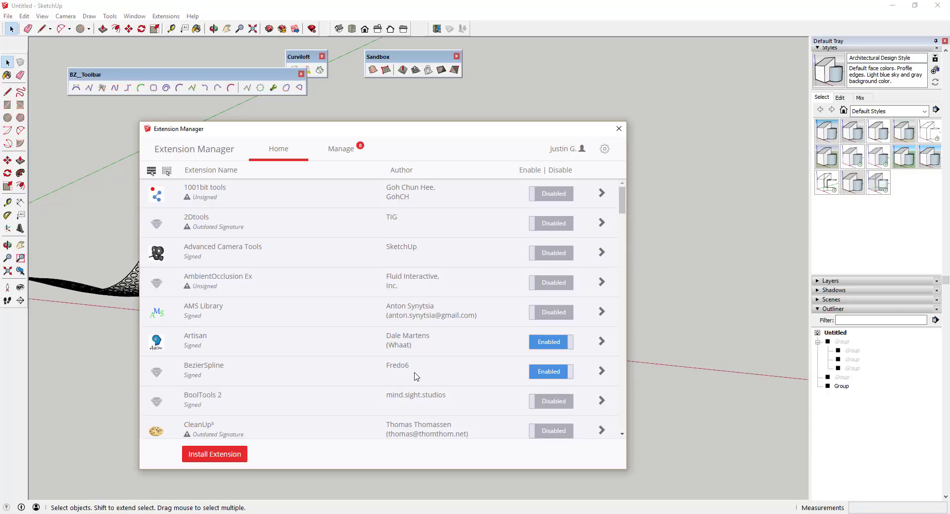
click(619, 128)
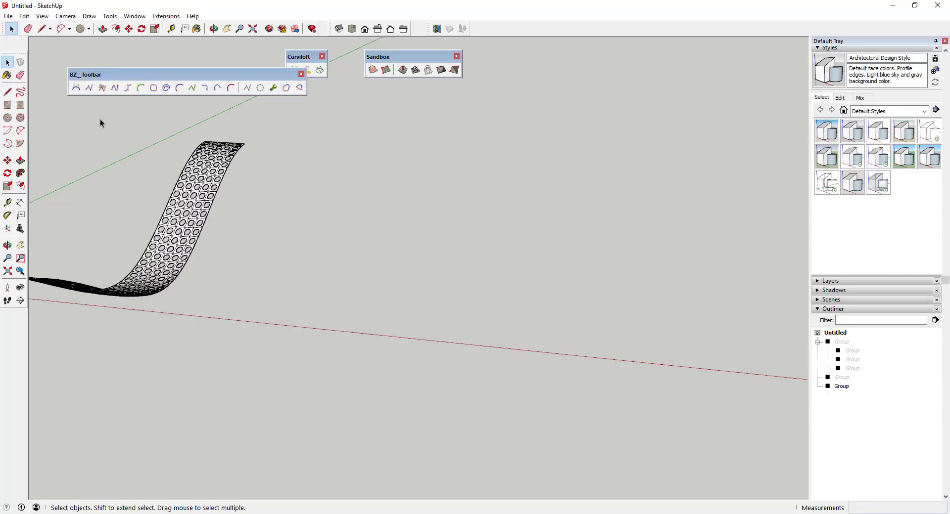
click(167, 90)
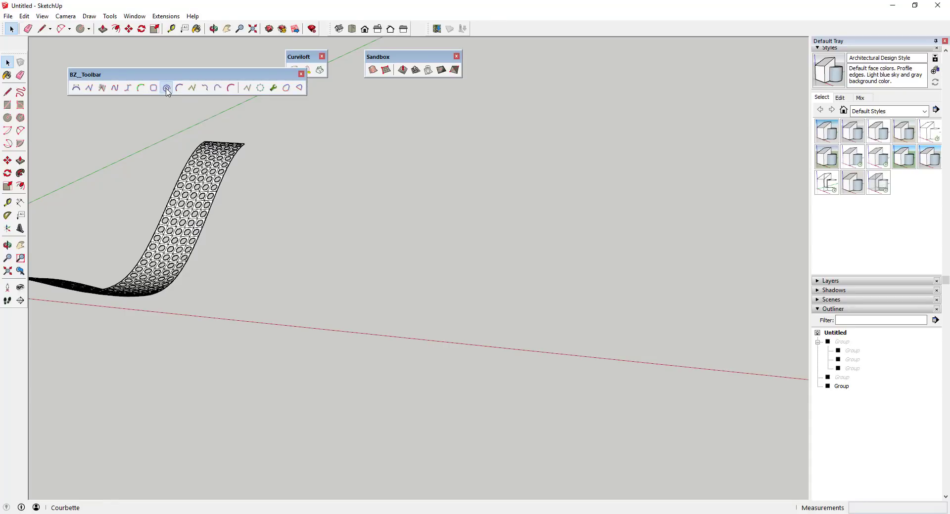
Draw a spiral Courbette Bezier curve on the ground beside the perforated ribbon.
click(585, 332)
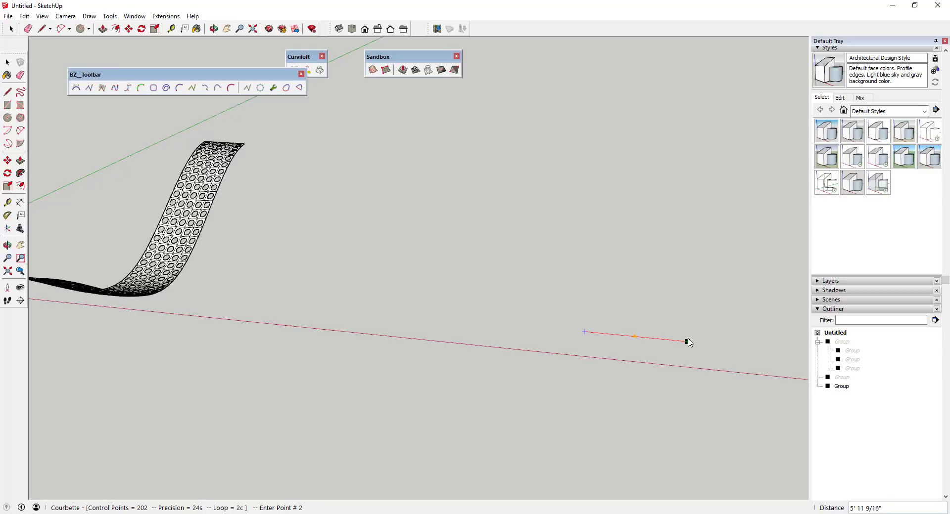
key(space)
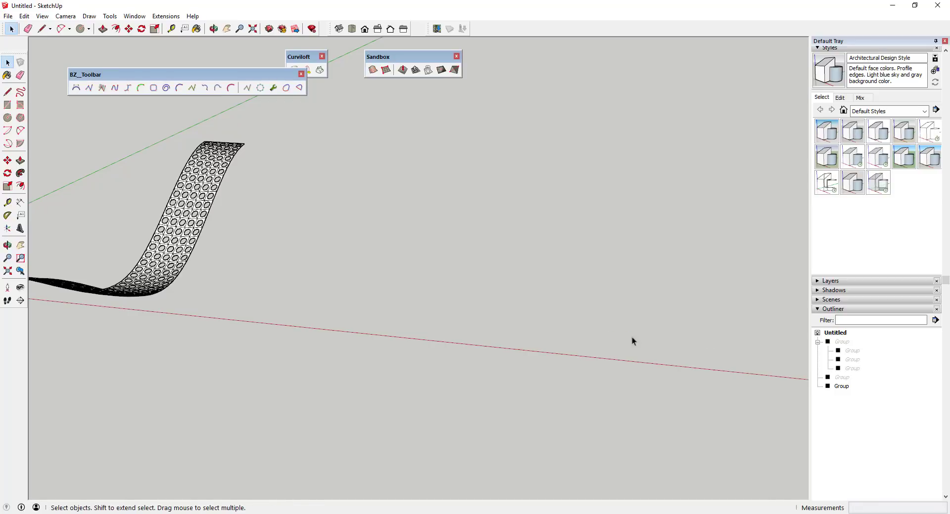
click(167, 89)
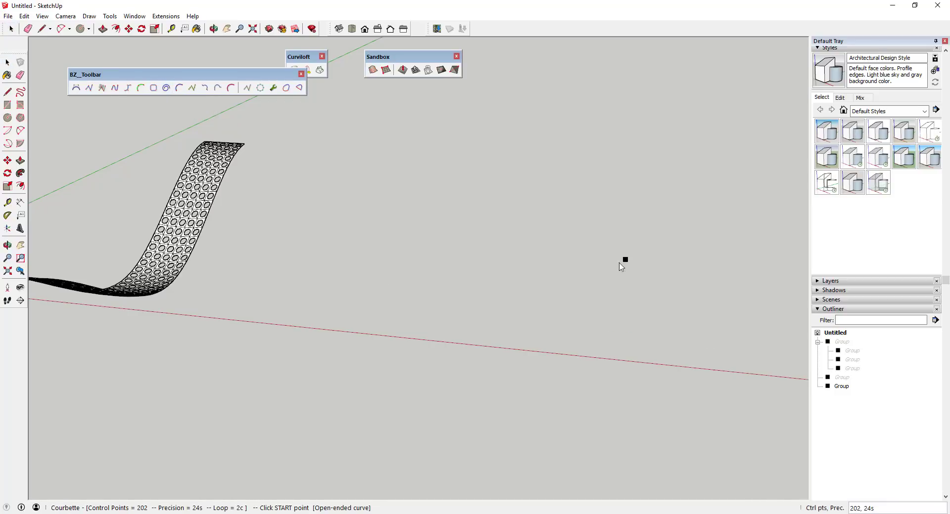
click(574, 326)
click(666, 334)
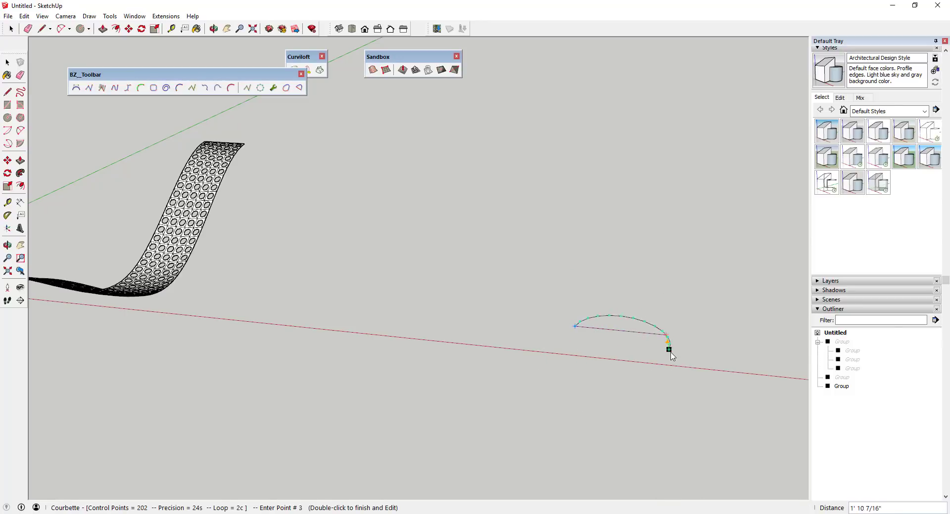
double_click(664, 391)
scroll(658, 392, up, 3)
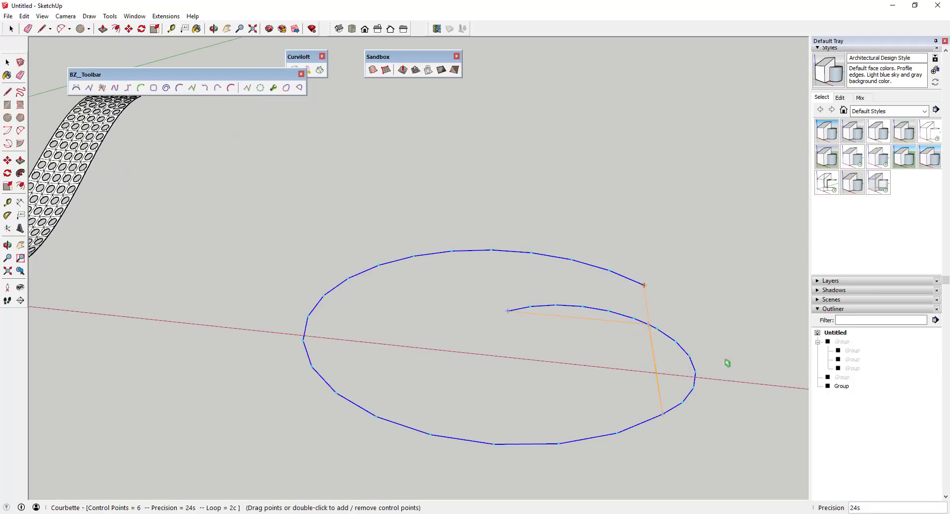
middle_drag(728, 364, 630, 363)
key(space)
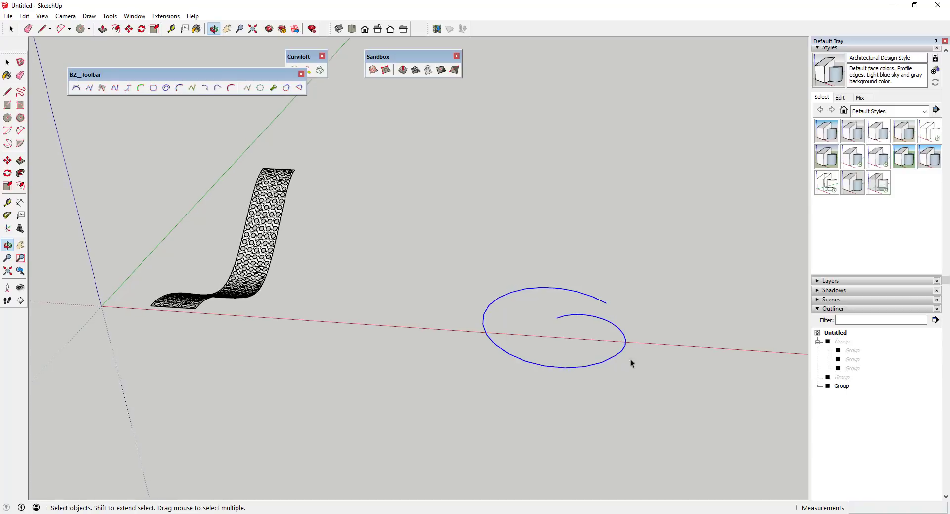
middle_drag(574, 328, 607, 334)
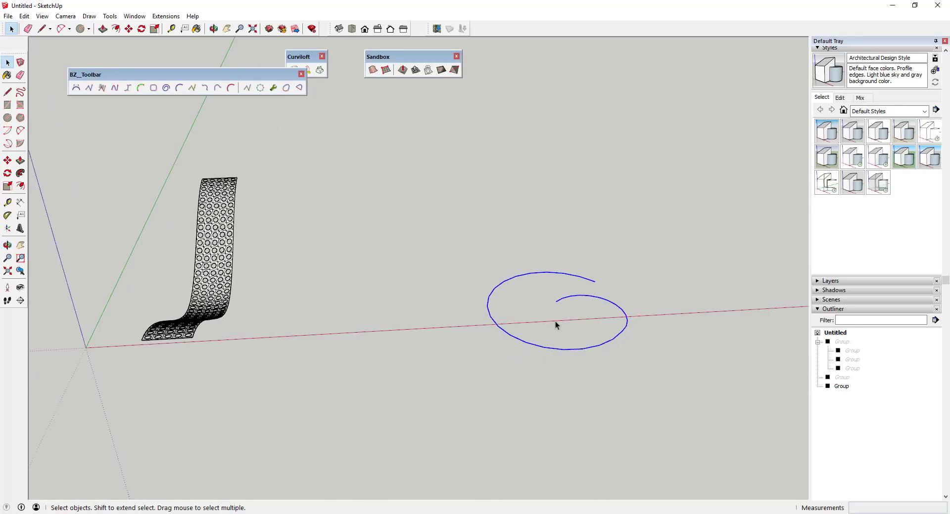
Draw a two-point arc starting at the spiral's inner end.
middle_drag(555, 322, 562, 306)
key(a)
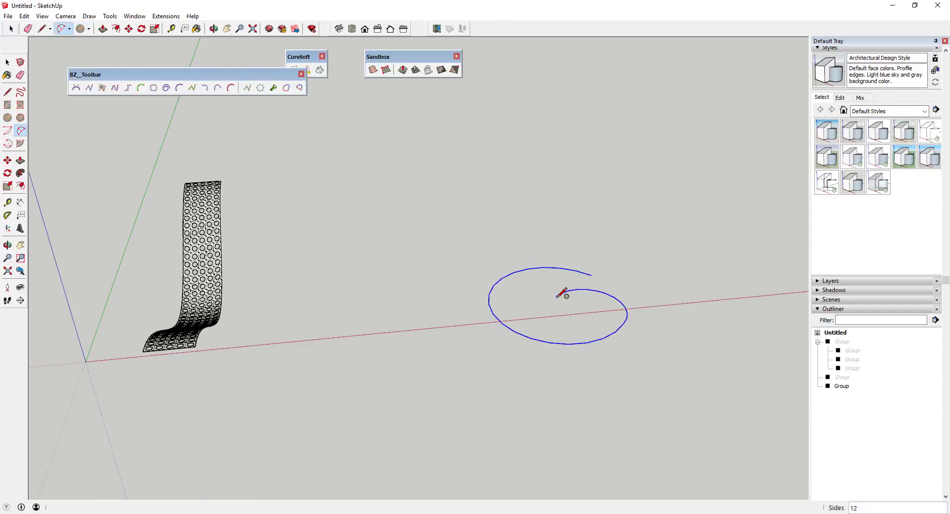
click(556, 296)
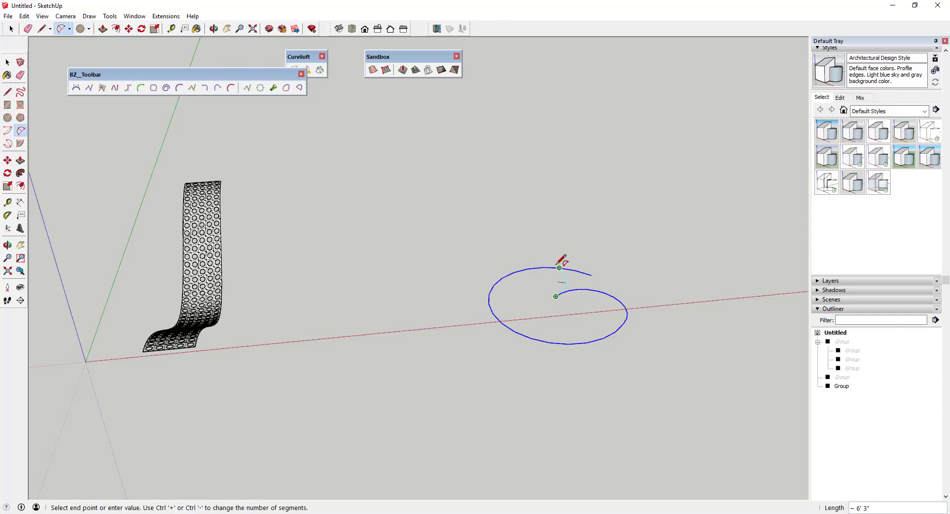
scroll(562, 267, up, 3)
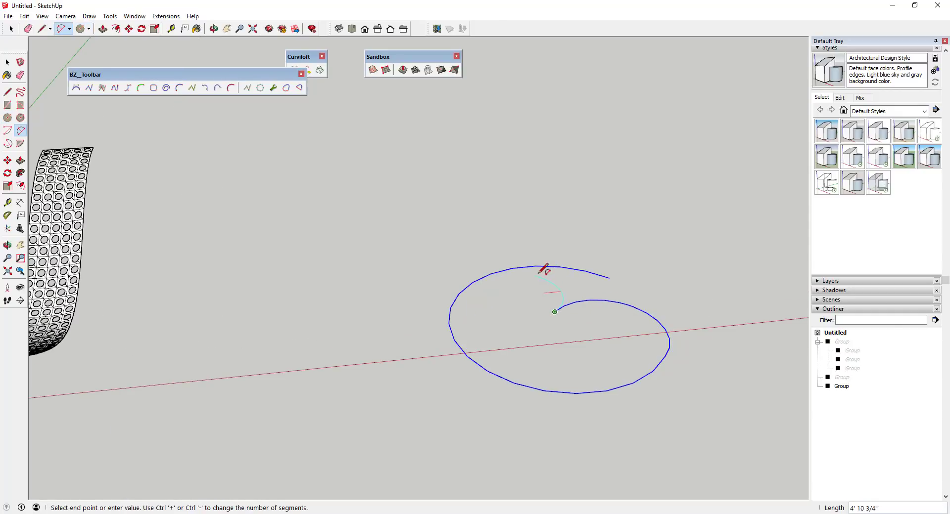
click(560, 259)
middle_drag(556, 274, 515, 240)
scroll(520, 238, up, 2)
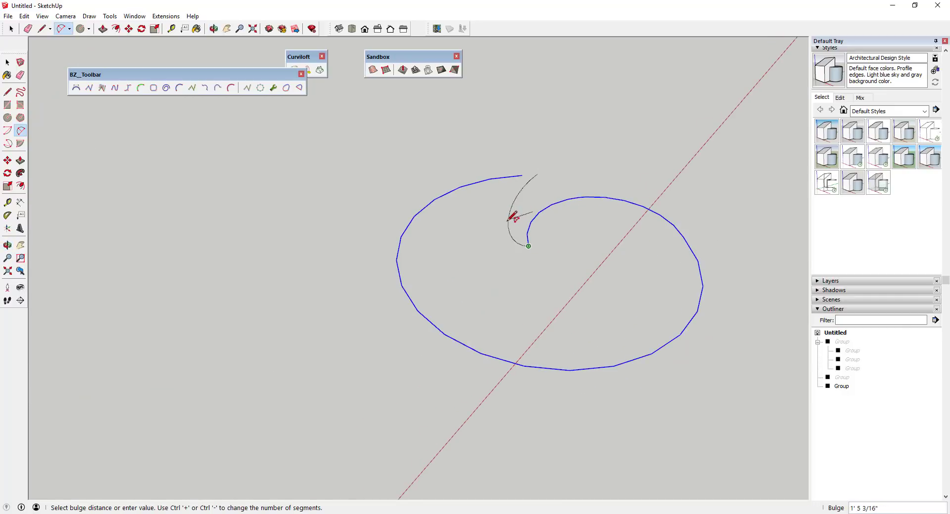
scroll(506, 210, up, 1)
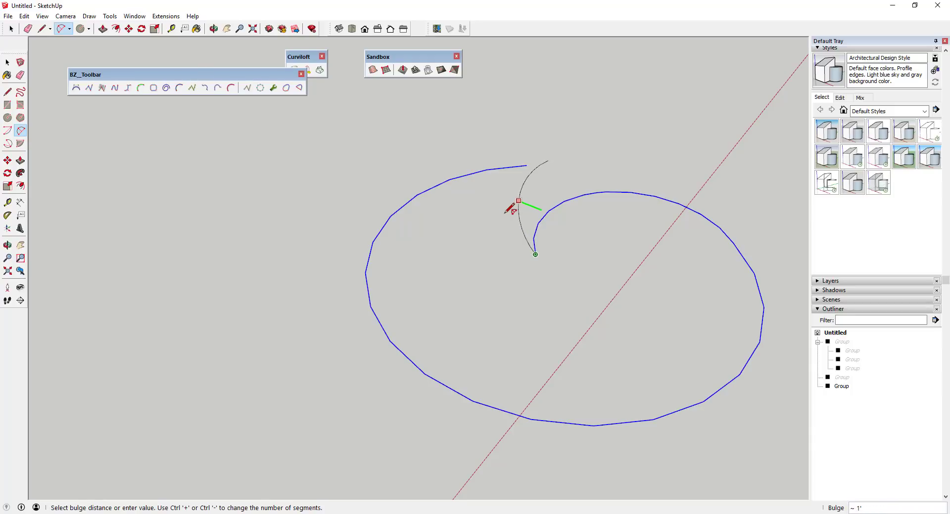
click(500, 213)
key(space)
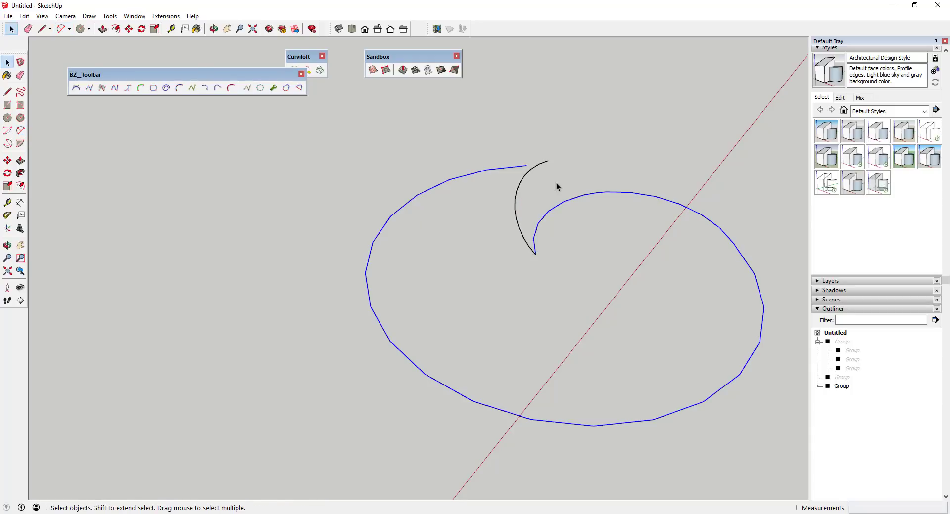
Close the arc with a straight line into a half-moon face, then select the ellipse path.
key(l)
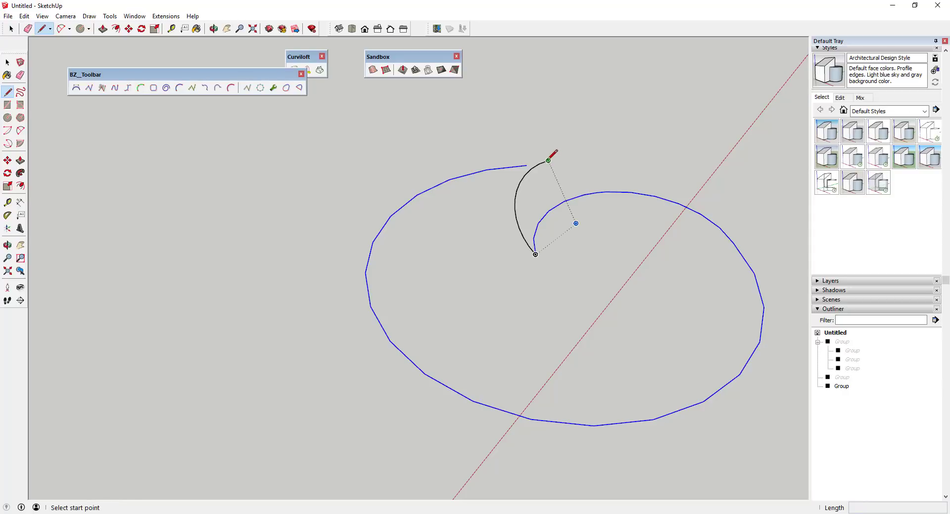
click(548, 161)
click(535, 254)
key(space)
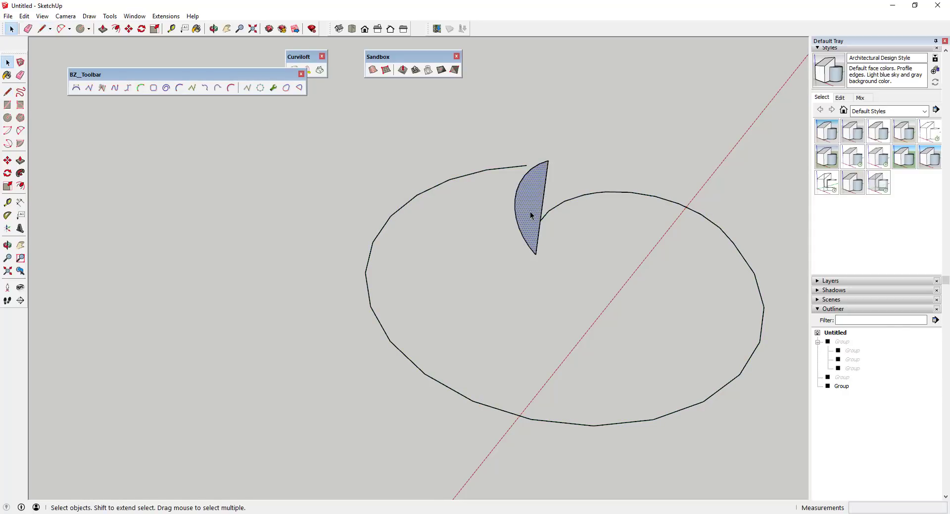
middle_drag(530, 212, 480, 201)
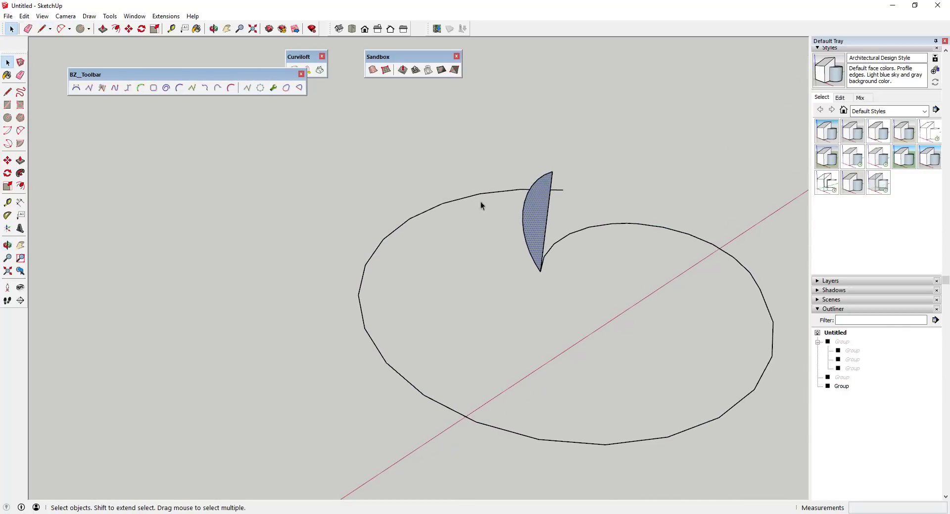
click(565, 237)
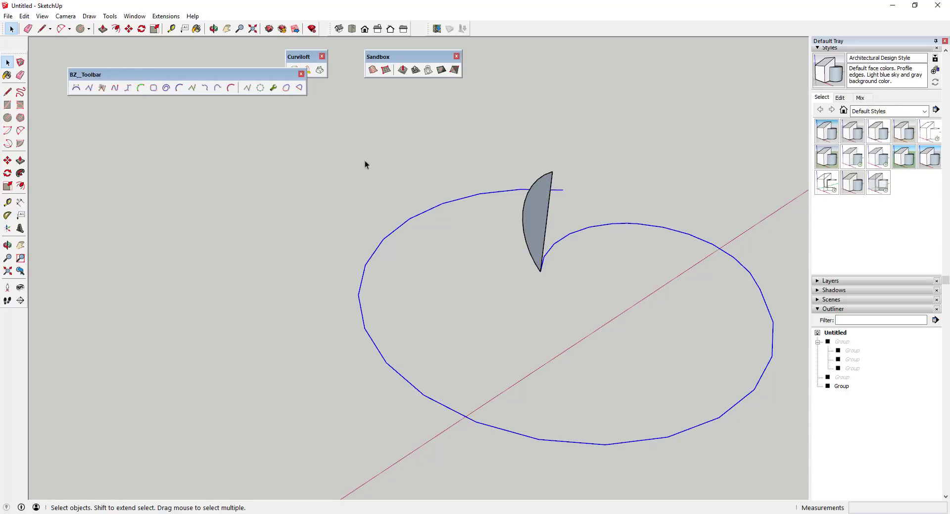
Sweep the half-moon profile face around the ellipse with Follow Me into a ring band.
click(20, 173)
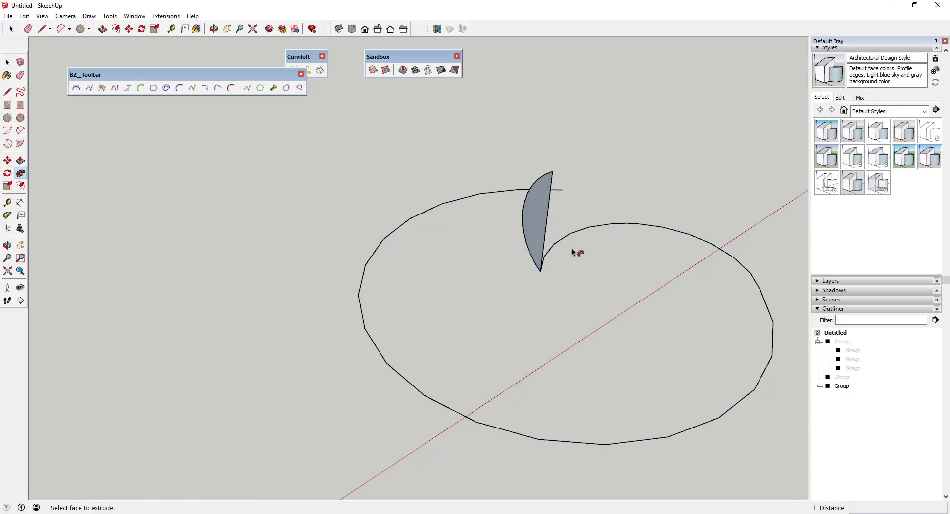
click(533, 219)
scroll(527, 215, down, 5)
middle_drag(534, 222, 532, 289)
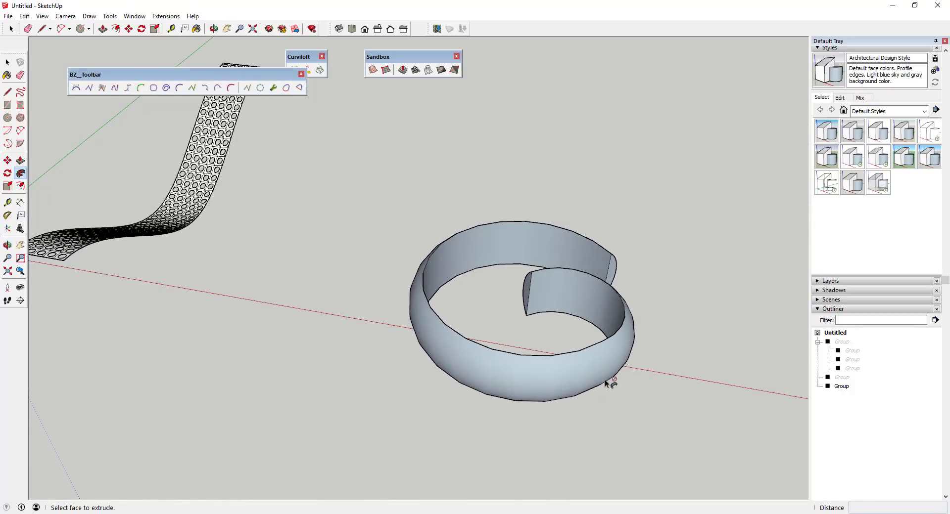
scroll(618, 348, down, 3)
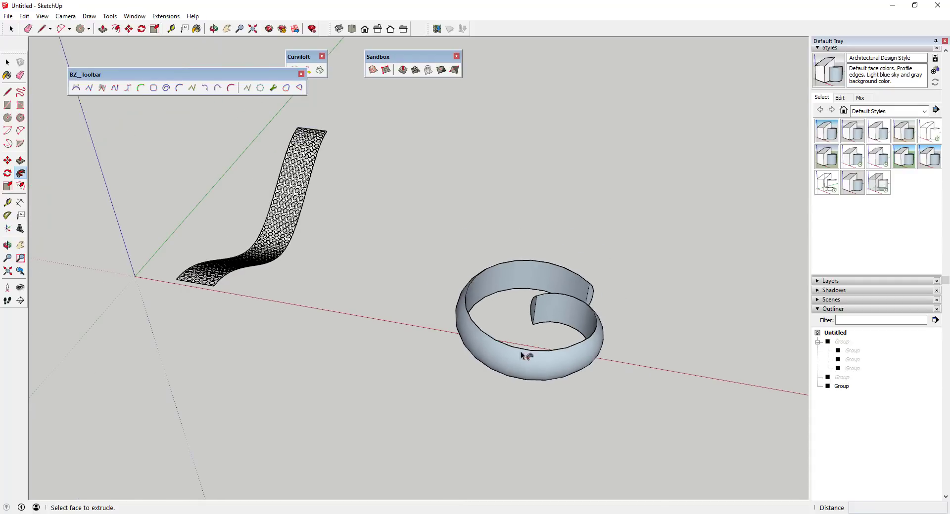
Select the whole new ring band and orbit slightly around it.
key(space)
click(580, 363)
scroll(597, 319, up, 3)
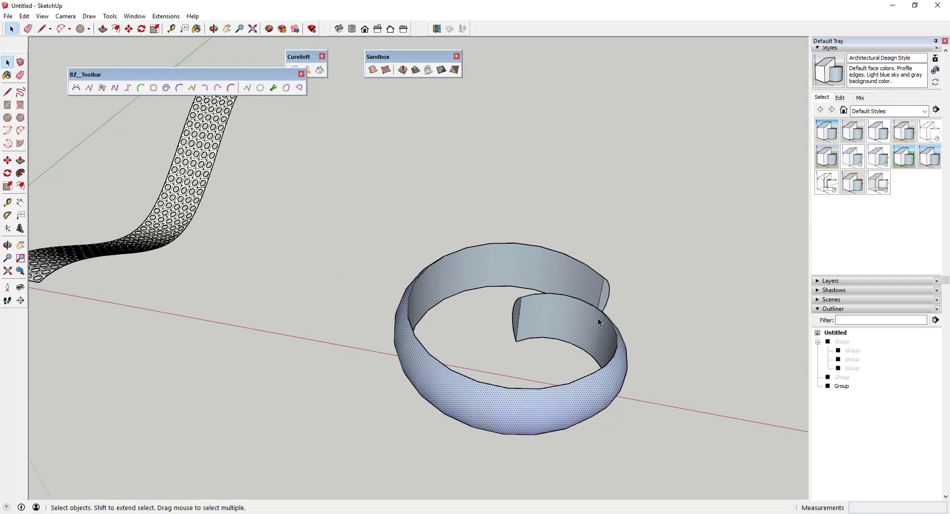
middle_drag(597, 319, 583, 310)
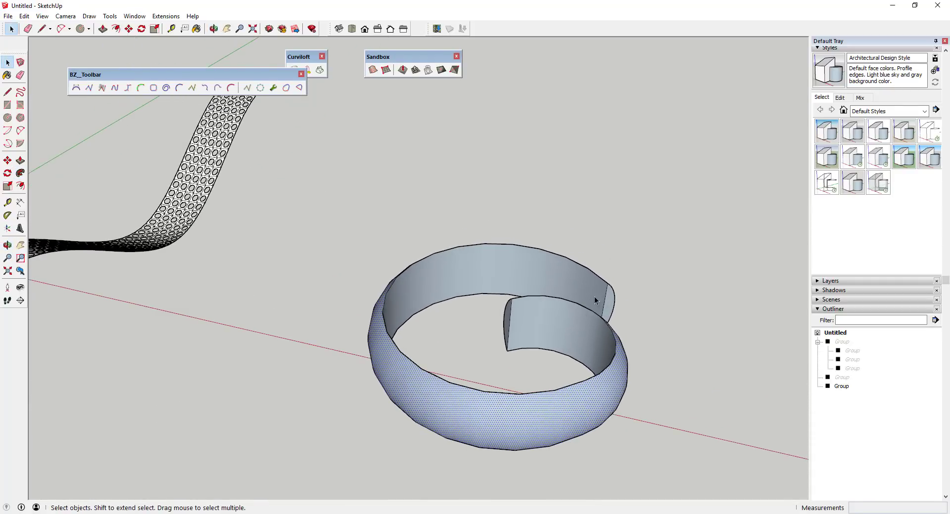
scroll(616, 317, down, 2)
scroll(680, 339, up, 1)
scroll(680, 336, up, 1)
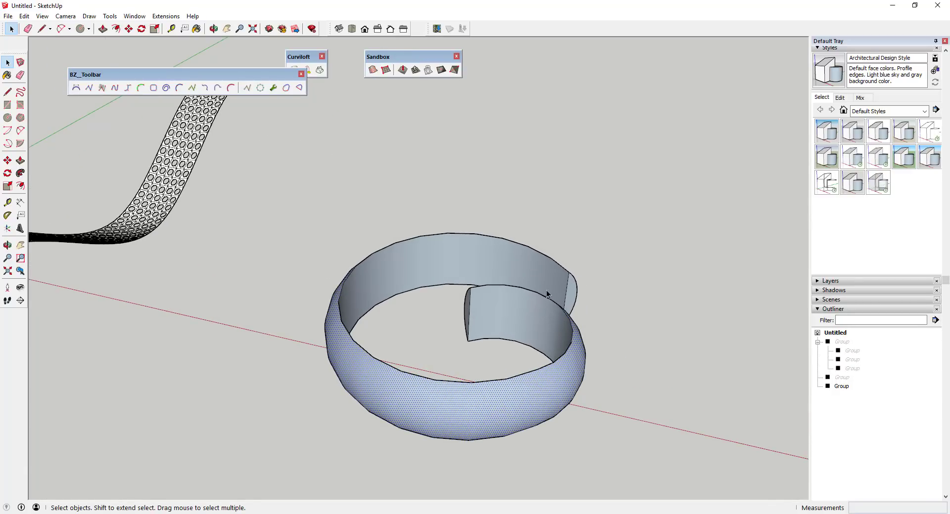
Erase both end caps of the ring, then select its outer surface.
key(e)
click(567, 284)
click(471, 310)
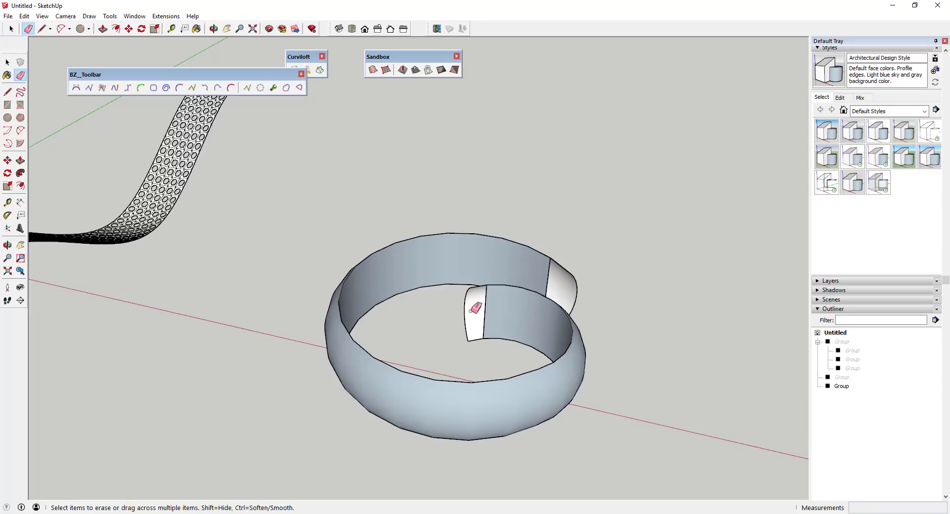
key(space)
mouse_move(519, 313)
middle_down()
mouse_move(562, 313)
mouse_move(549, 322)
middle_up()
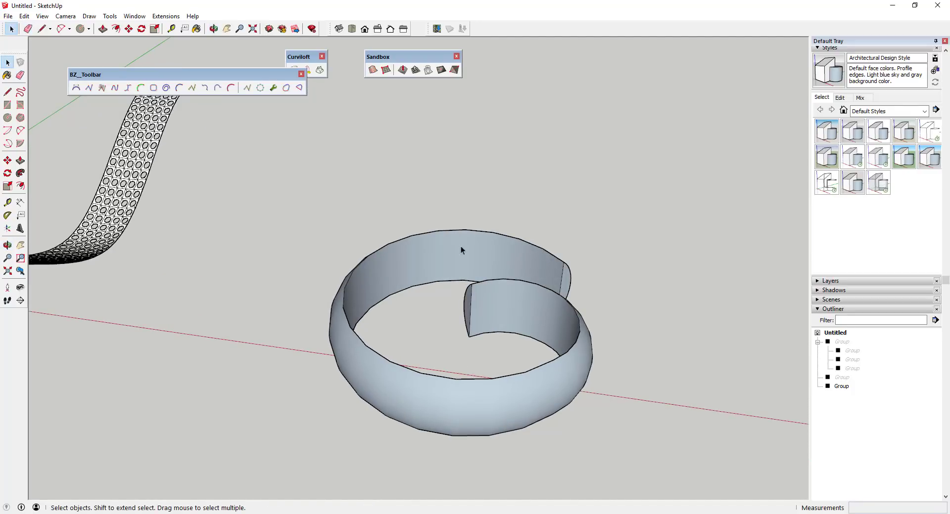
click(571, 382)
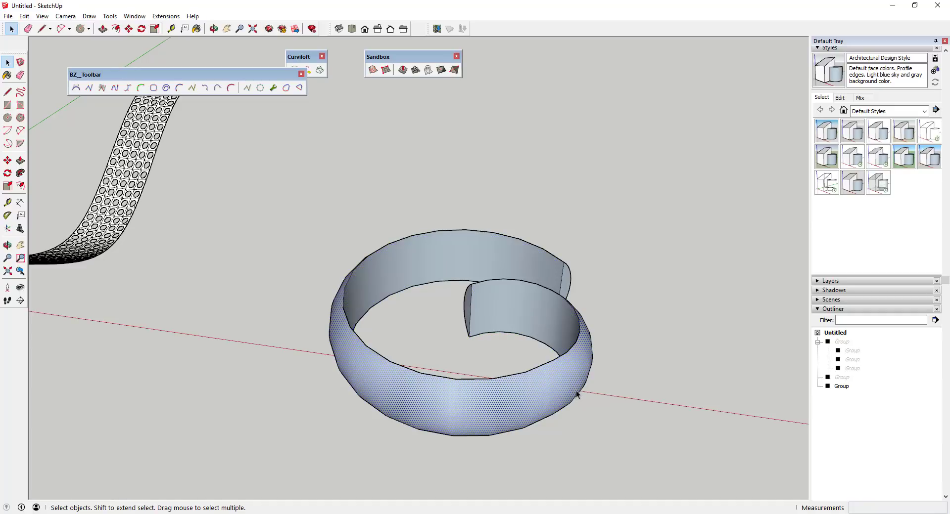
middle_drag(576, 390, 569, 379)
Copy the ring band with Move and place the copy beside the original.
key(m)
key(ctrl)
click(556, 383)
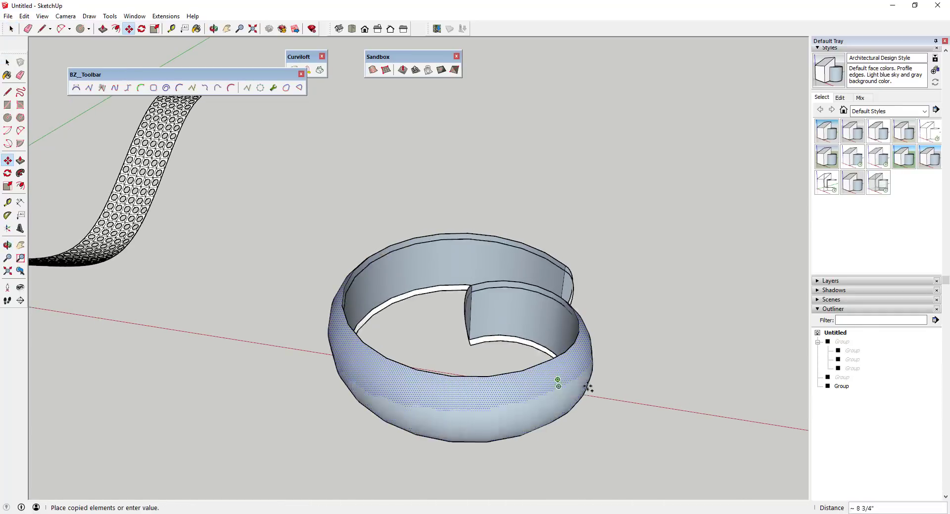
scroll(662, 381, down, 3)
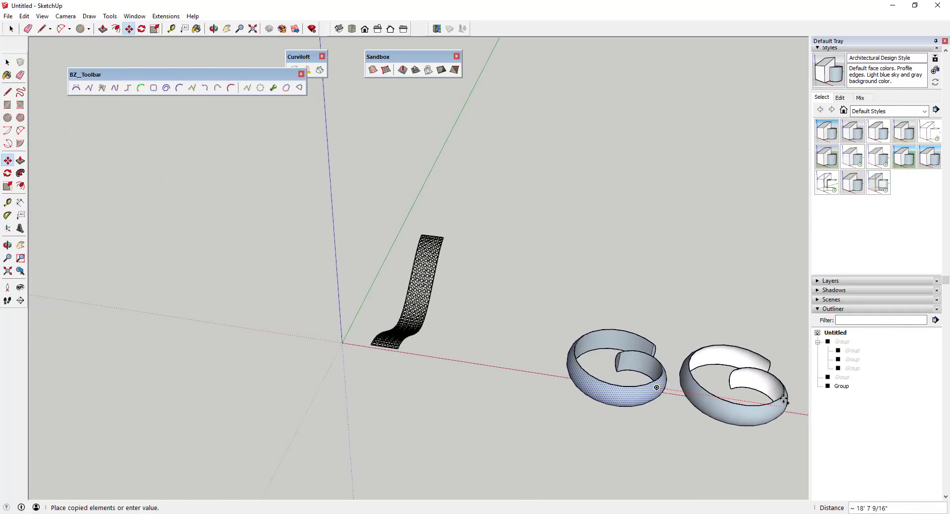
click(784, 396)
scroll(784, 388, down, 2)
scroll(692, 379, up, 5)
scroll(692, 379, up, 2)
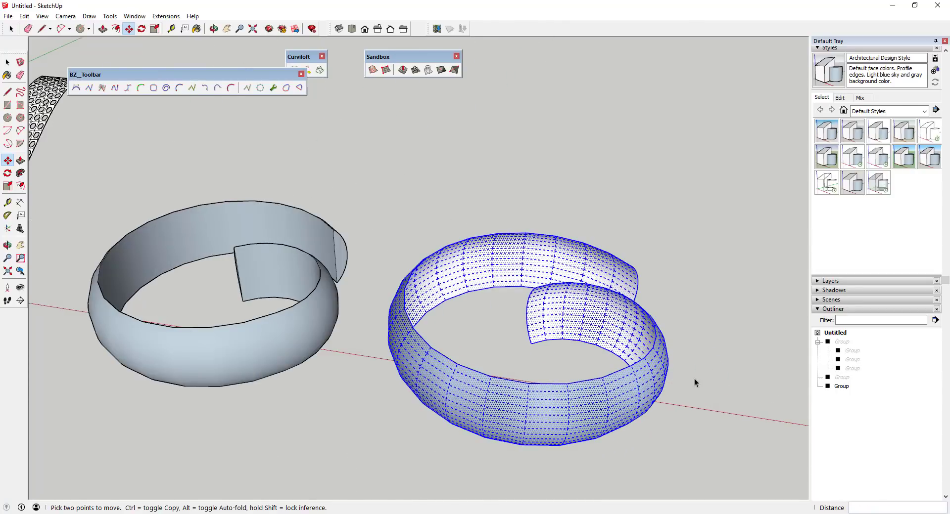
Deselect the copy and orbit until both rings sit side by side.
key(space)
click(597, 411)
middle_drag(597, 411, 423, 425)
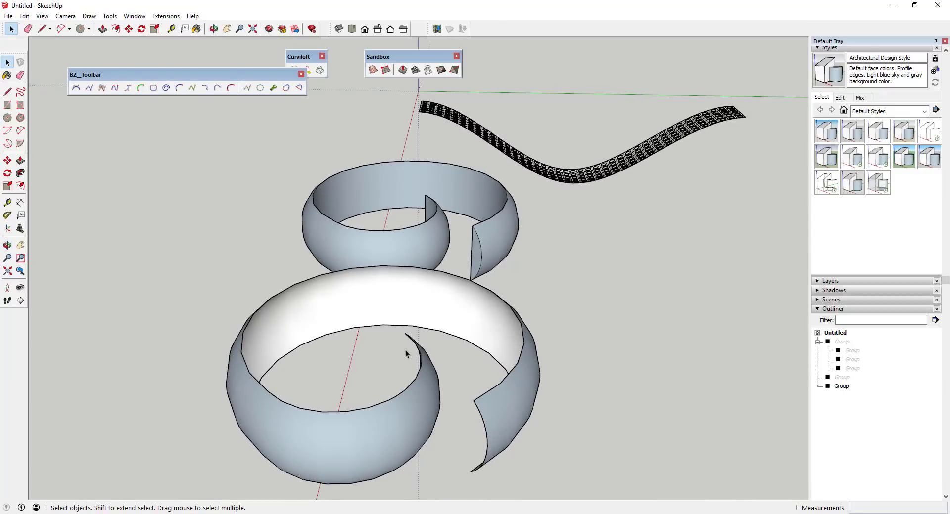
middle_drag(437, 363, 366, 408)
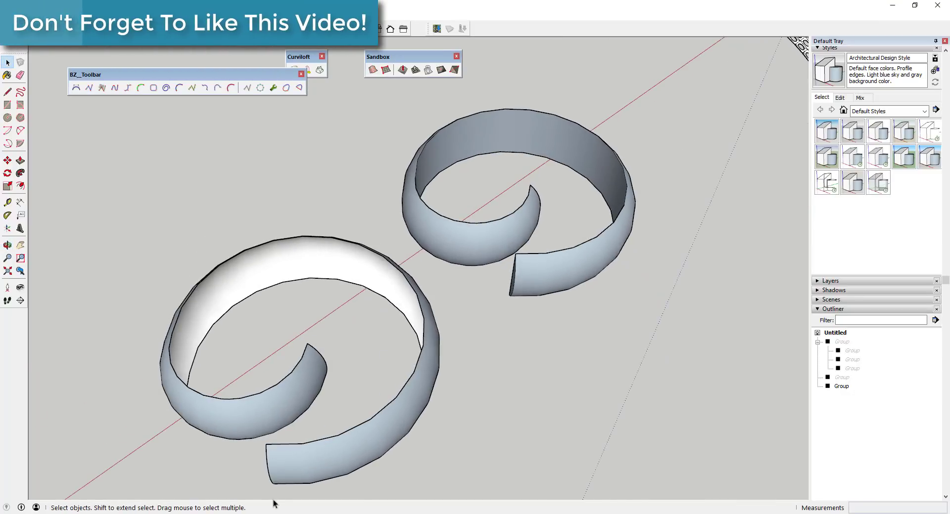
middle_drag(232, 371, 651, 318)
From a low side view, window-select the right ring's top rim edges.
scroll(702, 318, down, 3)
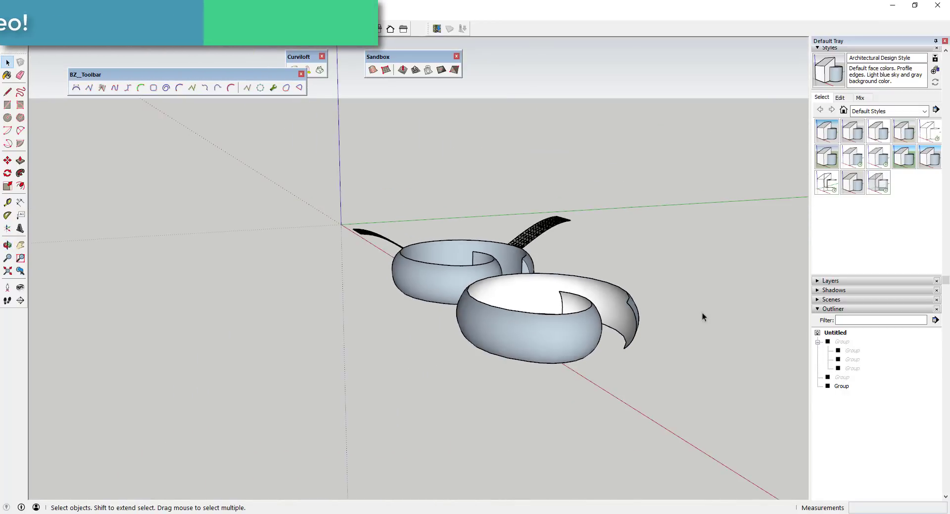
scroll(569, 330, up, 5)
scroll(559, 332, up, 2)
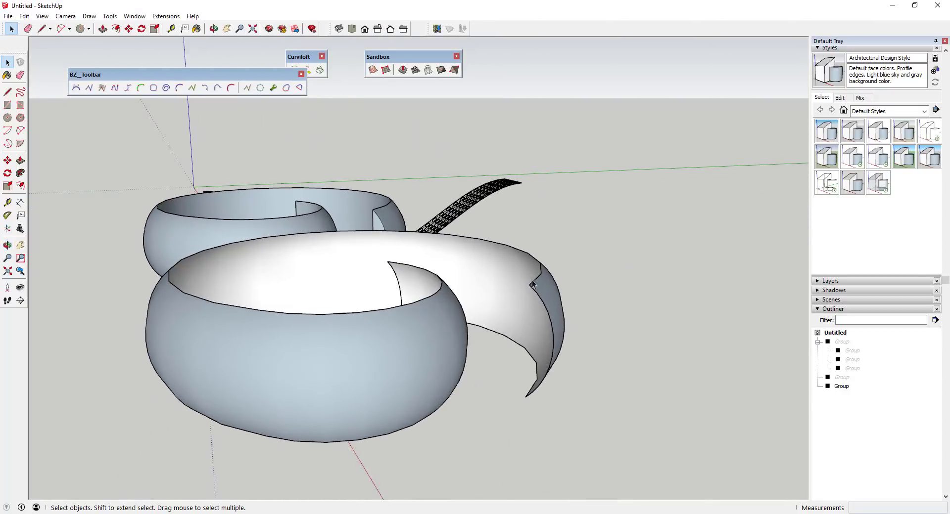
scroll(569, 376, down, 3)
scroll(467, 399, up, 3)
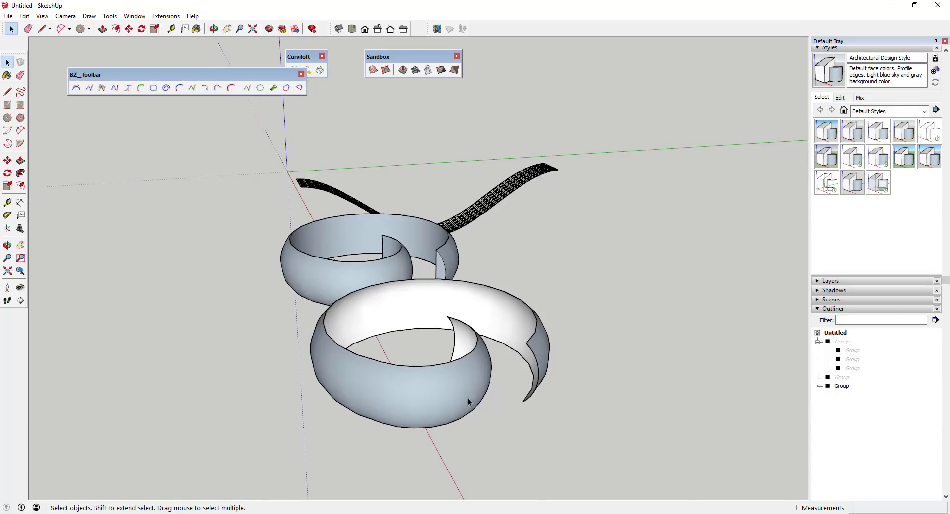
middle_drag(458, 358, 725, 275)
drag(483, 269, 636, 285)
middle_drag(598, 286, 596, 263)
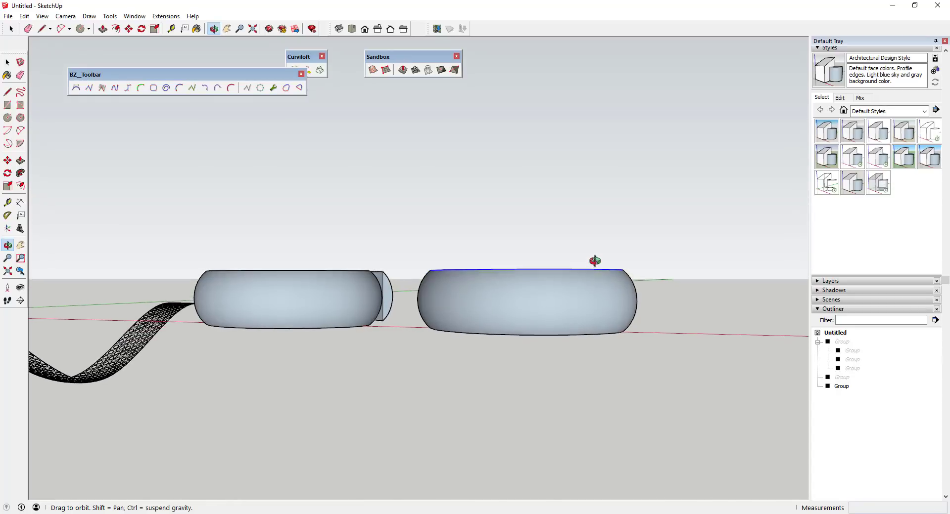
scroll(430, 267, up, 3)
drag(536, 286, 759, 279)
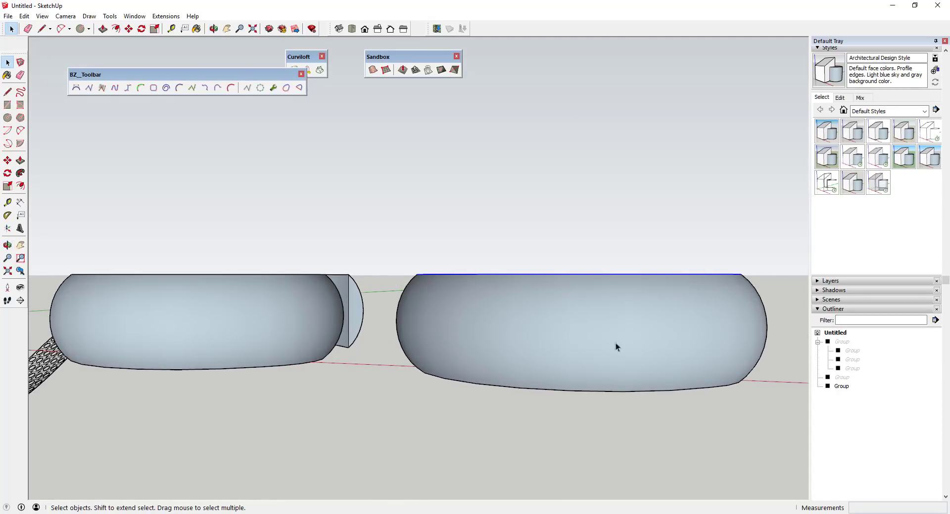
middle_drag(704, 310, 485, 425)
Show the Entity Info panel with Shift+E and select the entire front ring.
key(shift+e)
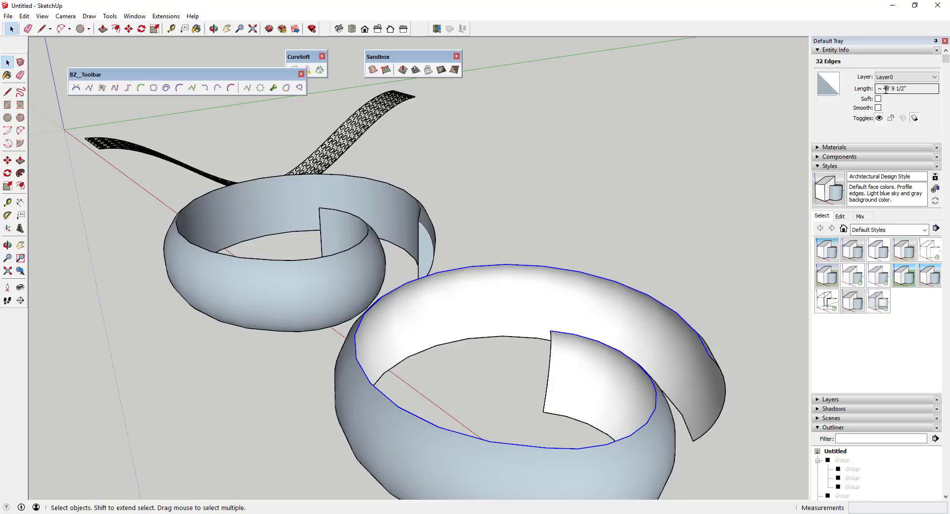
middle_drag(569, 278, 412, 371)
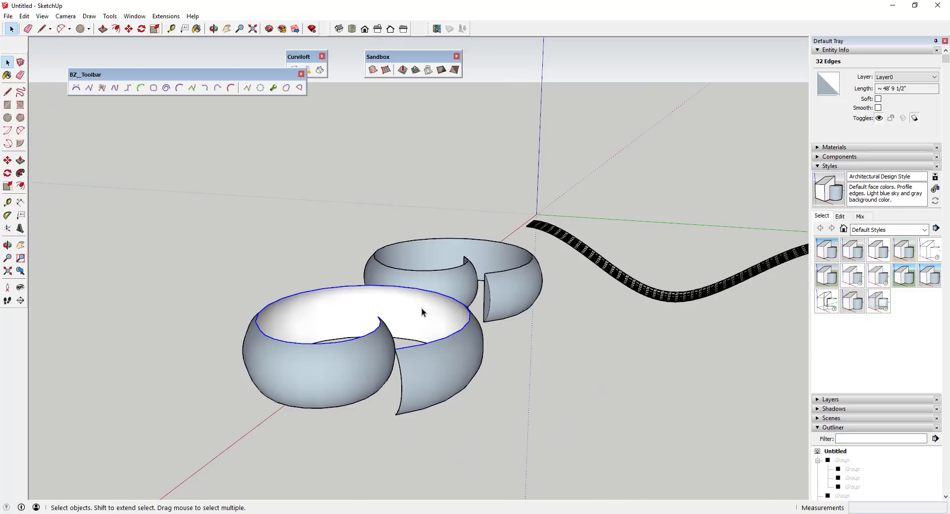
scroll(424, 311, down, 3)
middle_drag(424, 312, 448, 352)
scroll(425, 351, up, 3)
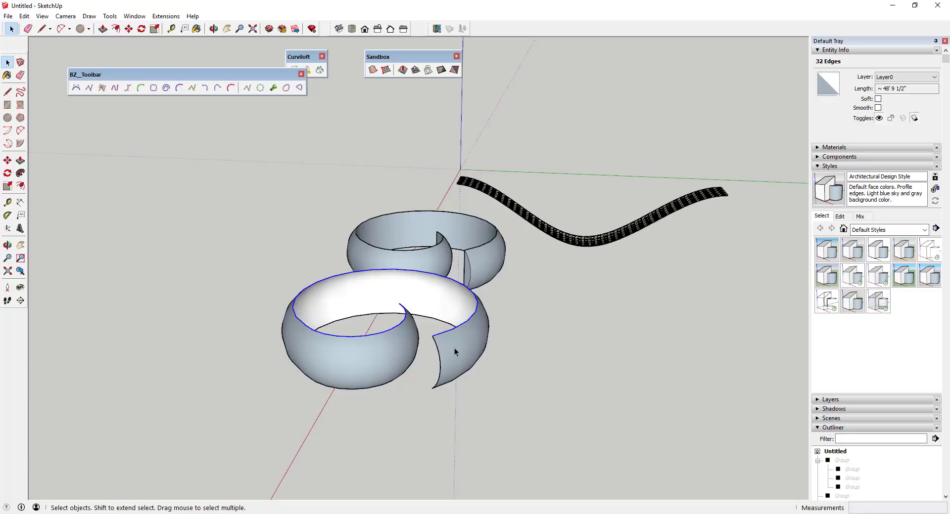
triple_click(455, 350)
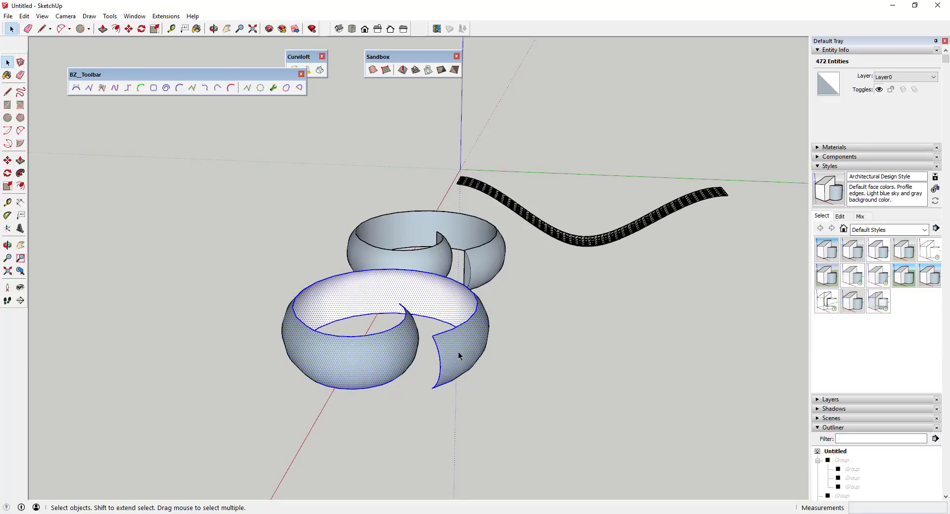
Make the selected front ring into a group.
middle_drag(458, 352, 458, 324)
right_click(459, 324)
click(493, 100)
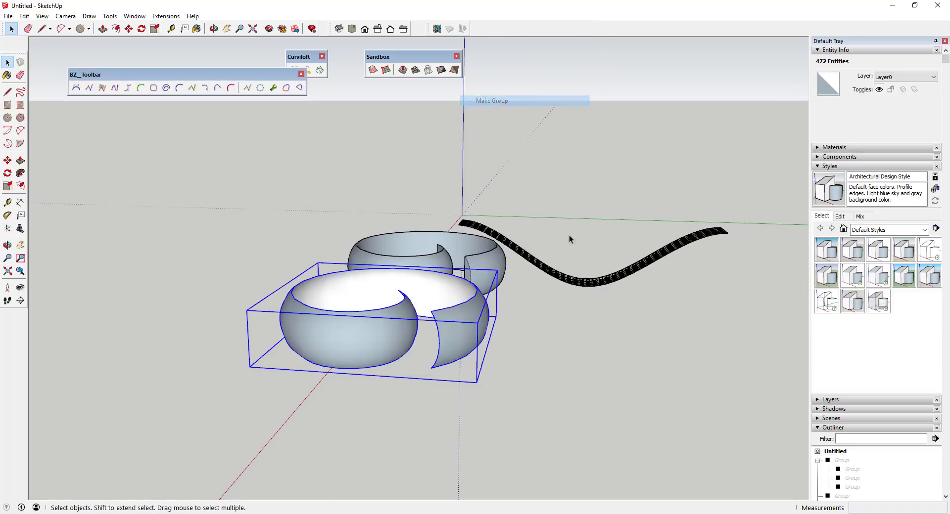
scroll(517, 321, up, 3)
middle_drag(468, 314, 445, 326)
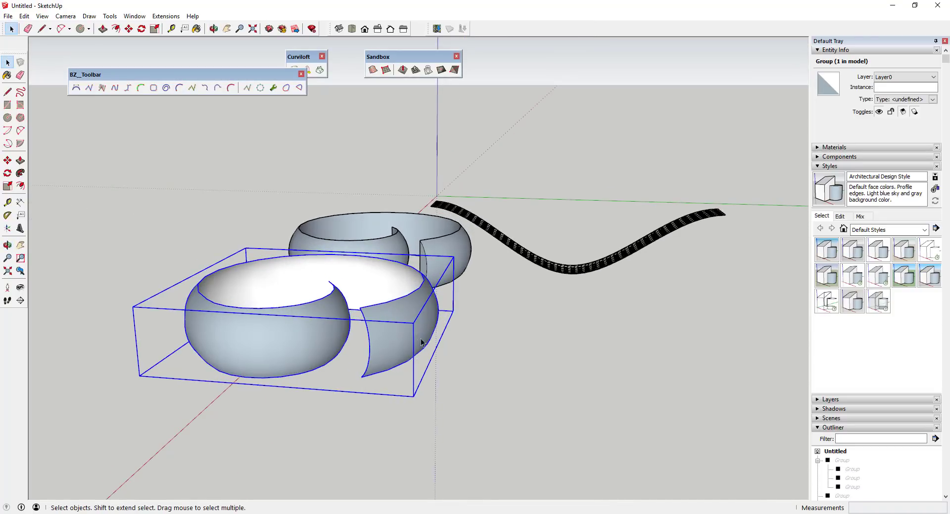
Draw two parallel edges out from the ring's opening and group them via Edit > Make Group.
key(l)
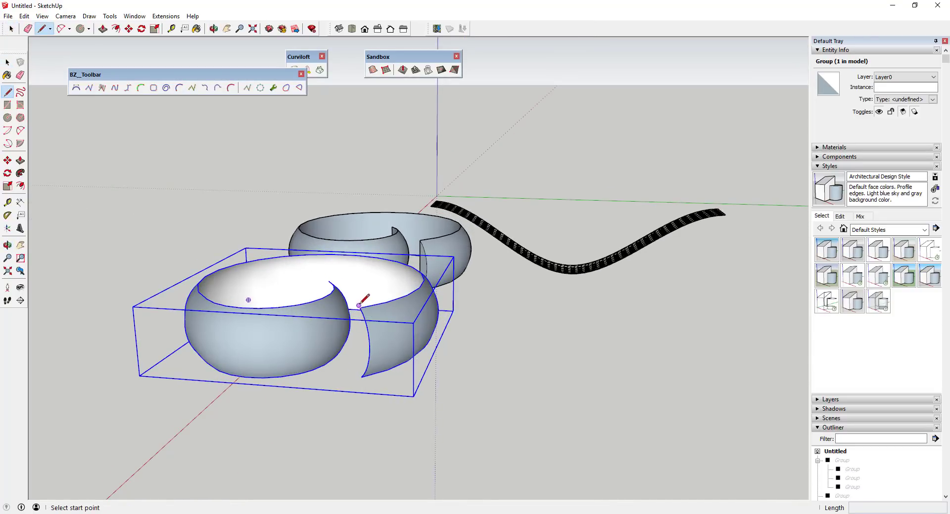
click(359, 308)
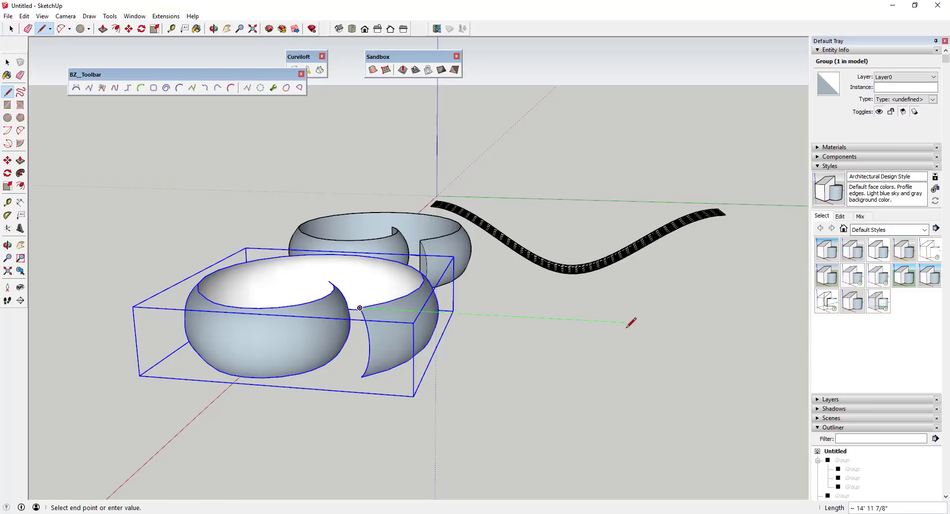
click(553, 318)
key(space)
key(l)
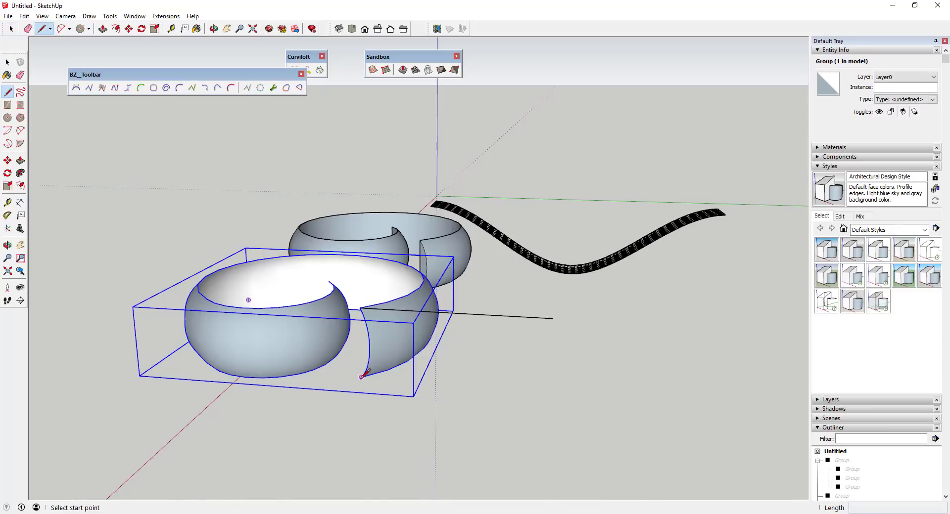
click(361, 377)
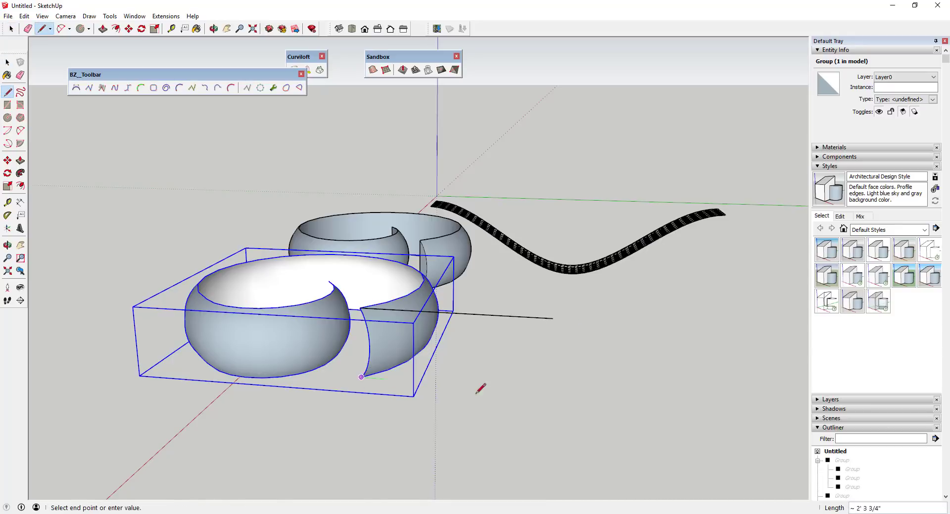
click(553, 316)
key(space)
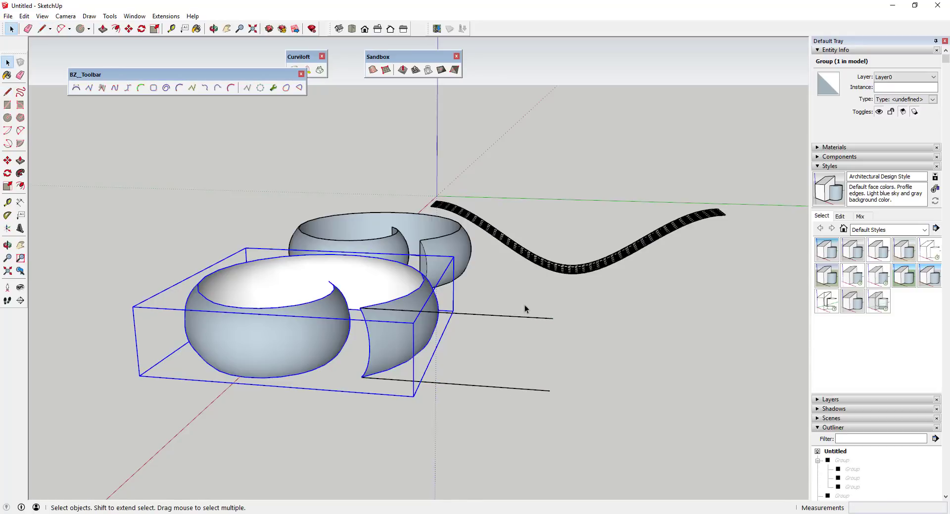
drag(519, 306, 477, 430)
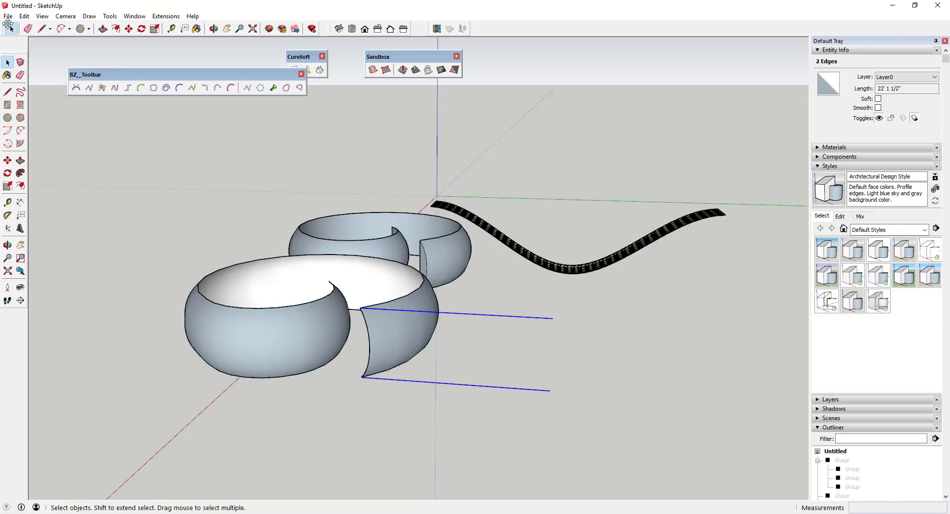
click(25, 16)
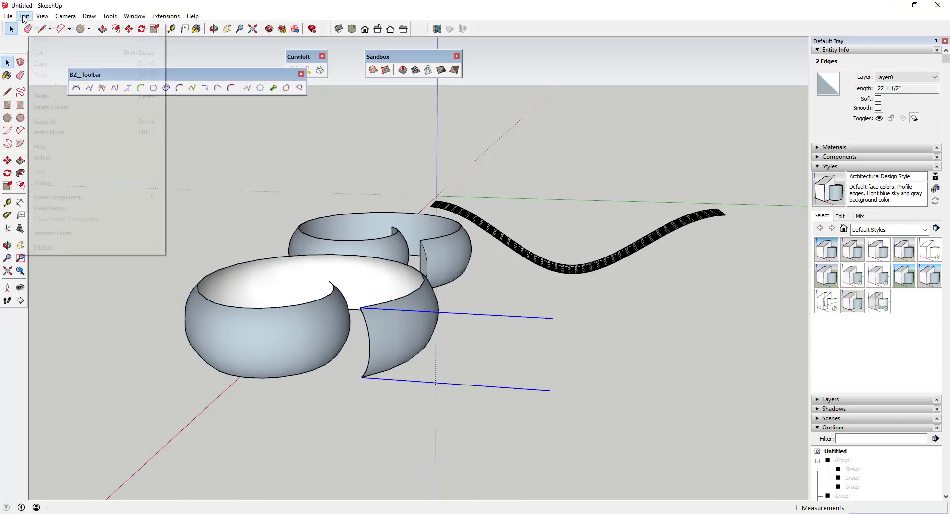
click(55, 208)
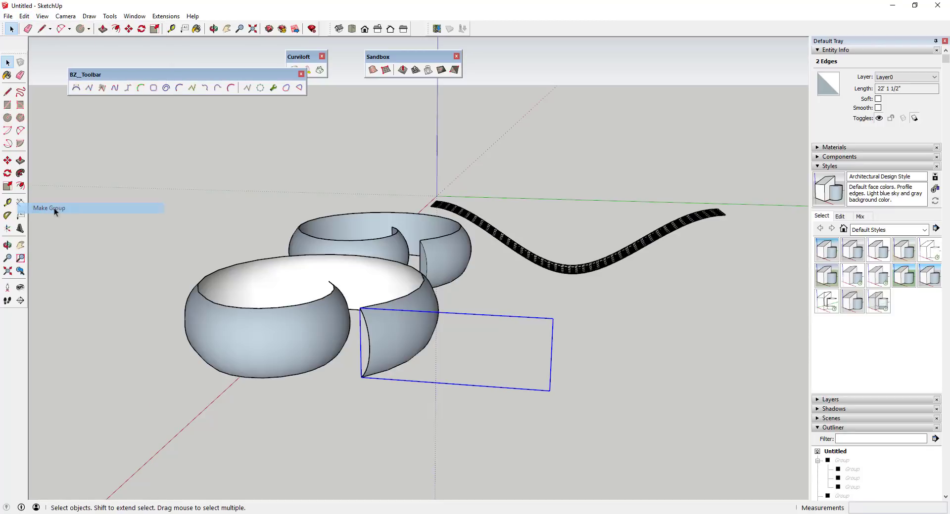
Select the ring's top rim edges to read their length, about 48' 9 1/2".
click(424, 305)
middle_drag(419, 307, 108, 212)
drag(108, 211, 347, 241)
scroll(243, 236, up, 3)
middle_drag(243, 236, 300, 317)
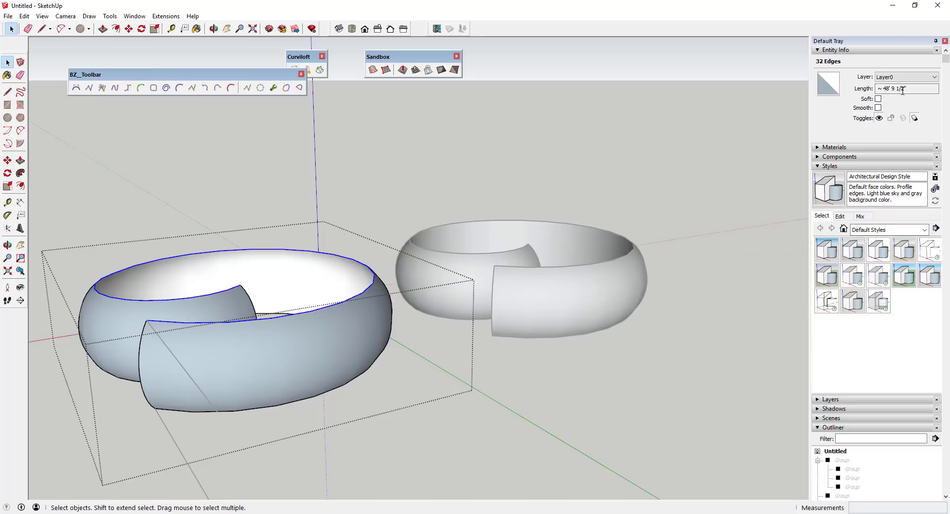
scroll(337, 335, down, 3)
mouse_move(429, 416)
middle_down()
mouse_move(429, 399)
mouse_move(604, 365)
middle_up()
click(604, 365)
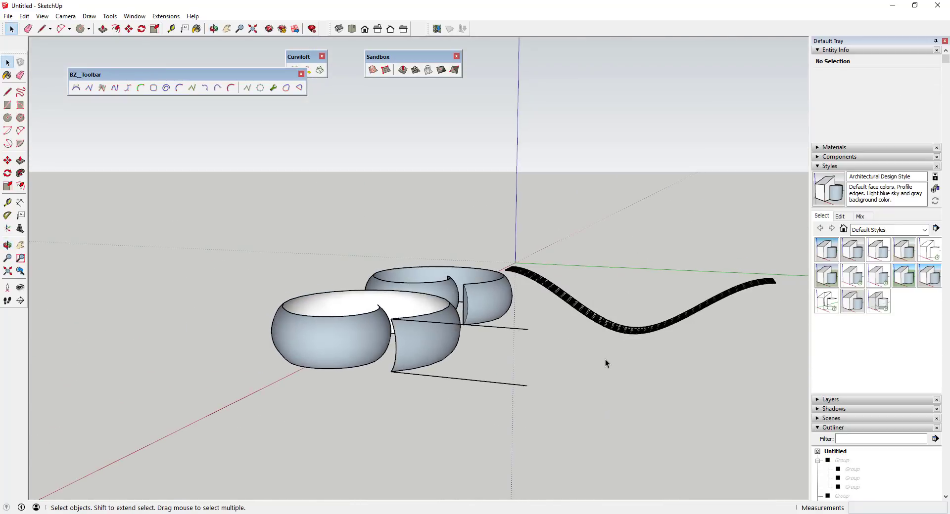
Start a new line at the guide edge's end along the green axis.
key(l)
click(527, 327)
scroll(528, 328, down, 4)
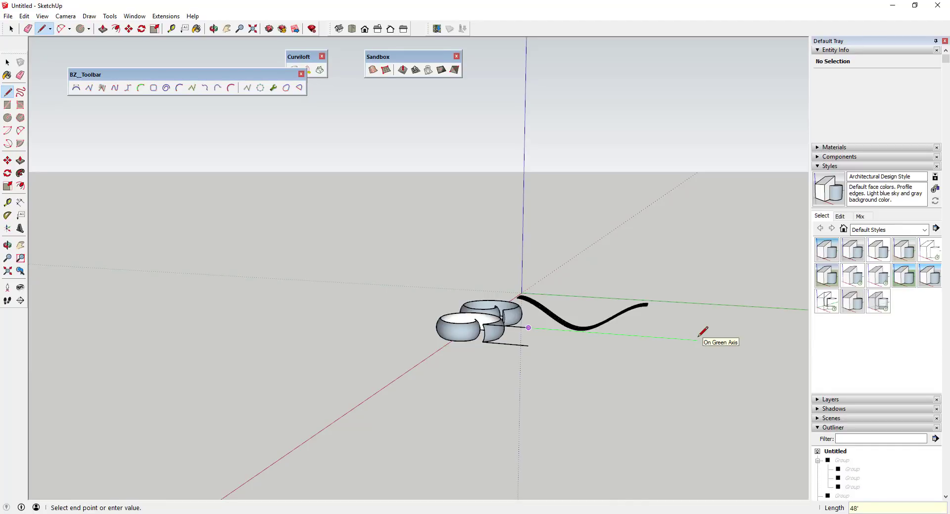
Finish the line at 48' 9" and draw a rectangle from its end to the guide edge.
text(48' 9.5)
key(Return)
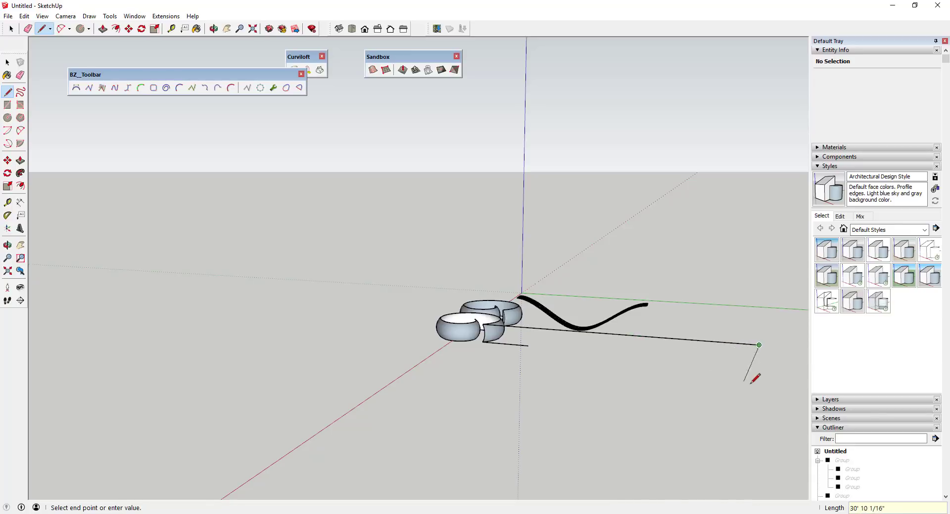
key(r)
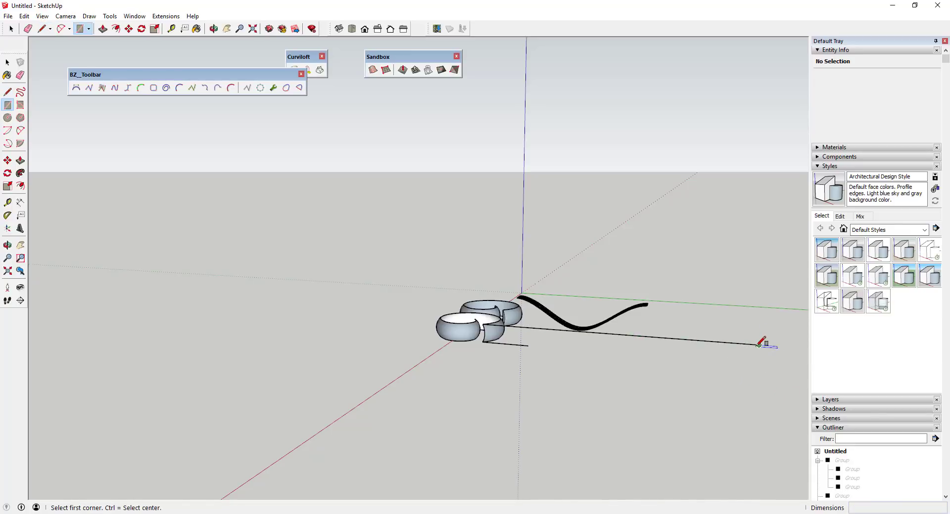
click(759, 345)
click(527, 346)
key(space)
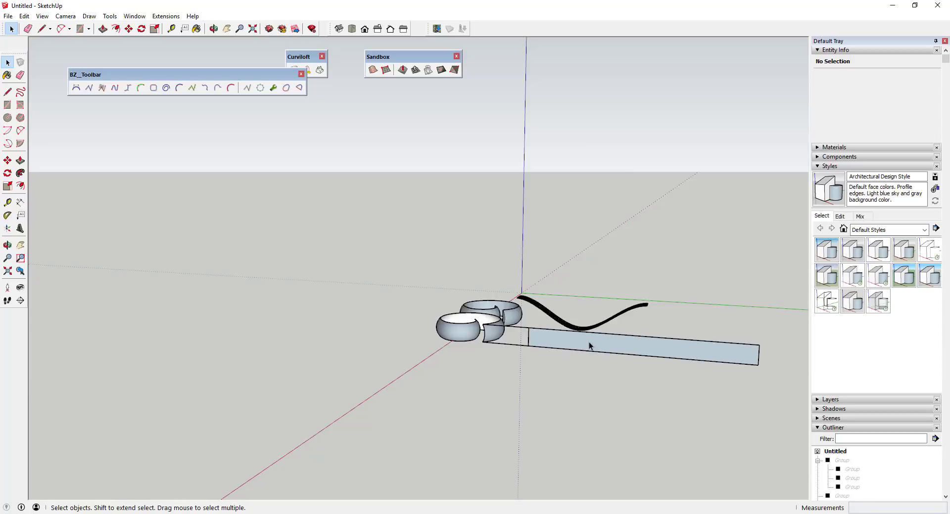
Reverse the faces of the new rectangle and of the ring surface inside its group.
right_click(589, 346)
click(619, 193)
scroll(511, 329, up, 2)
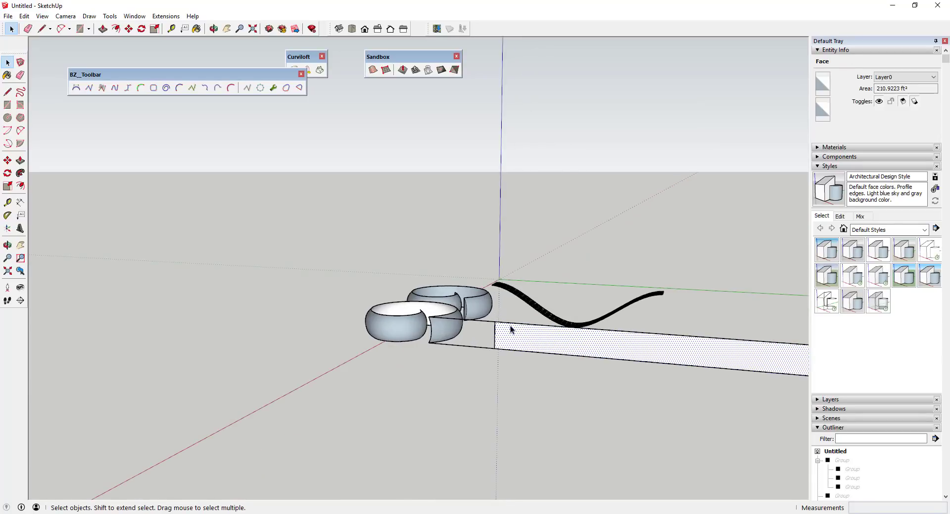
double_click(435, 321)
click(444, 328)
right_click(444, 330)
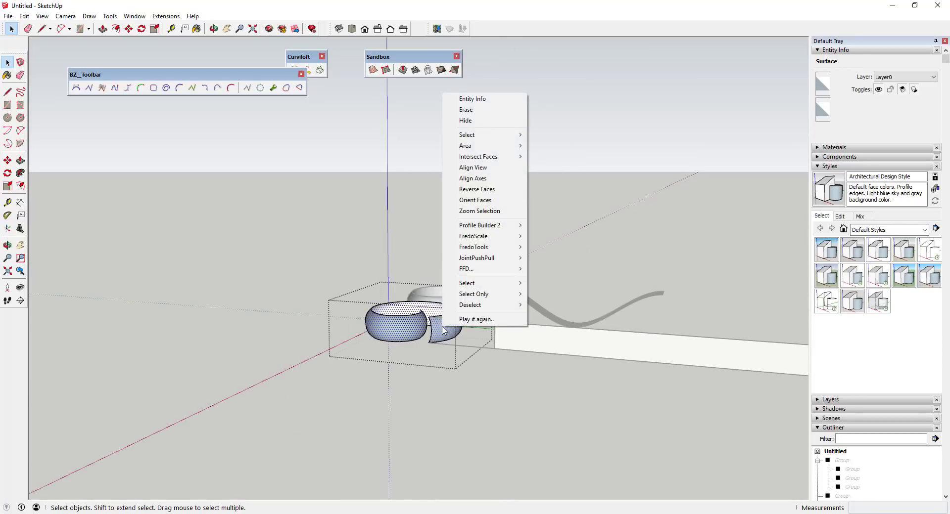
click(491, 192)
click(503, 381)
Make the long white rectangle face into its own group.
scroll(405, 343, up, 5)
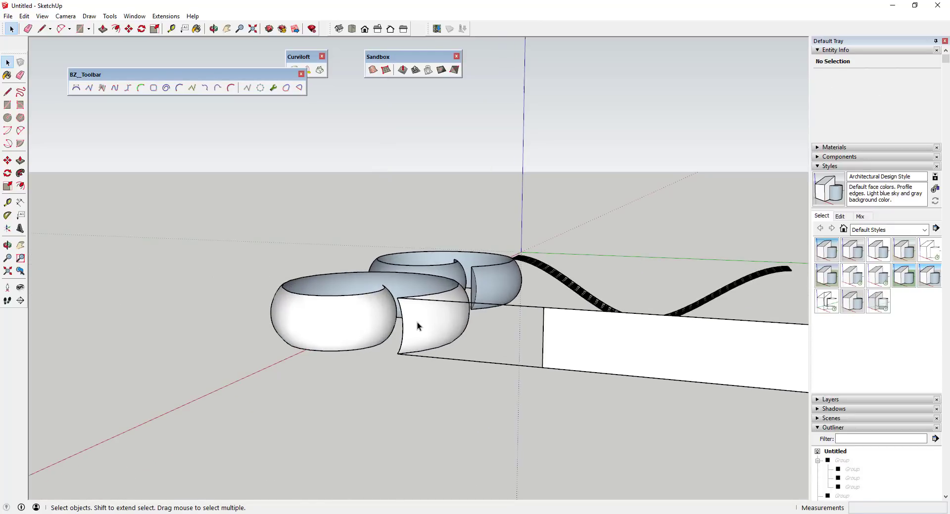
scroll(554, 346, down, 3)
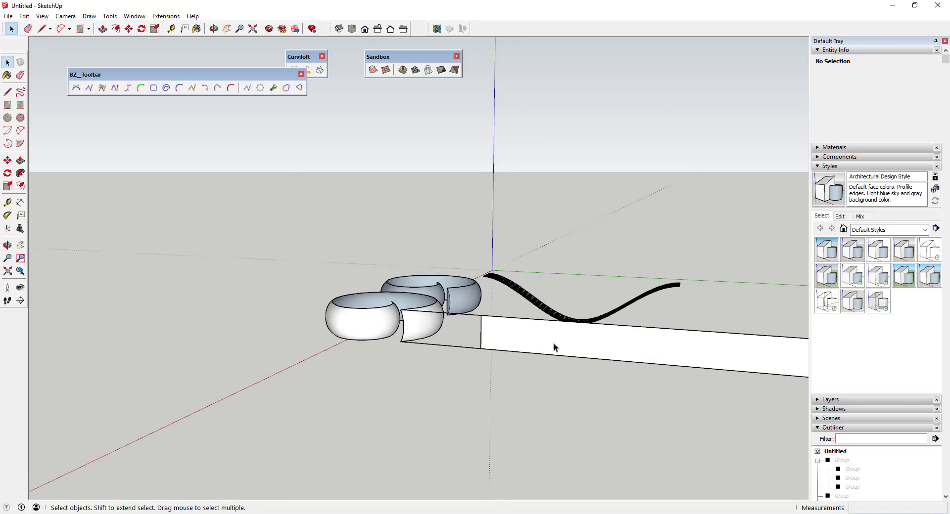
scroll(562, 354, up, 2)
scroll(674, 335, down, 2)
click(675, 335)
scroll(646, 349, up, 3)
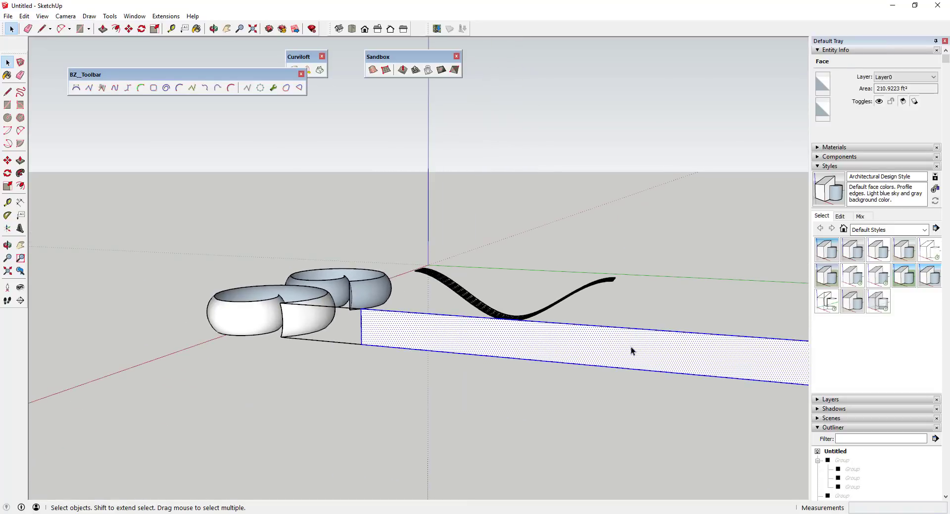
right_click(630, 346)
click(672, 166)
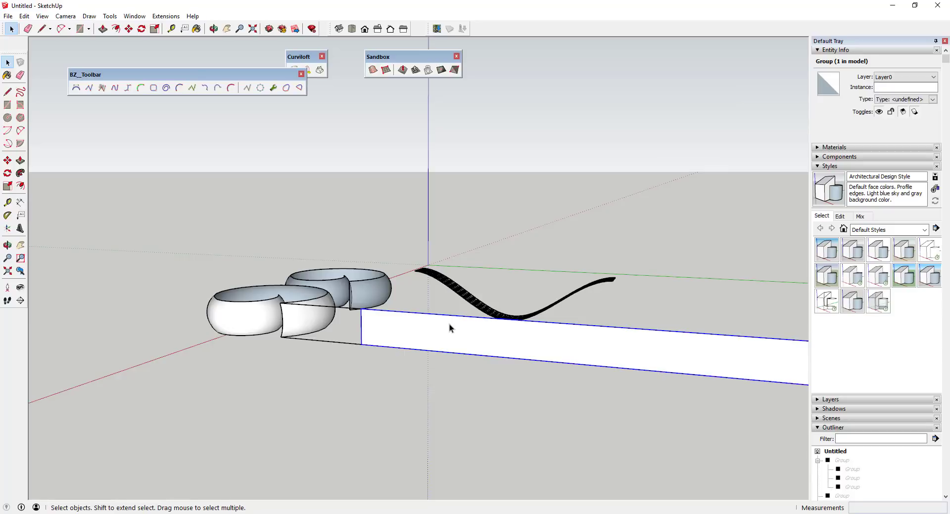
Combine the ring, rectangle and guide-edge groups into one group.
middle_drag(449, 324, 494, 313)
scroll(623, 331, down, 2)
scroll(630, 322, up, 2)
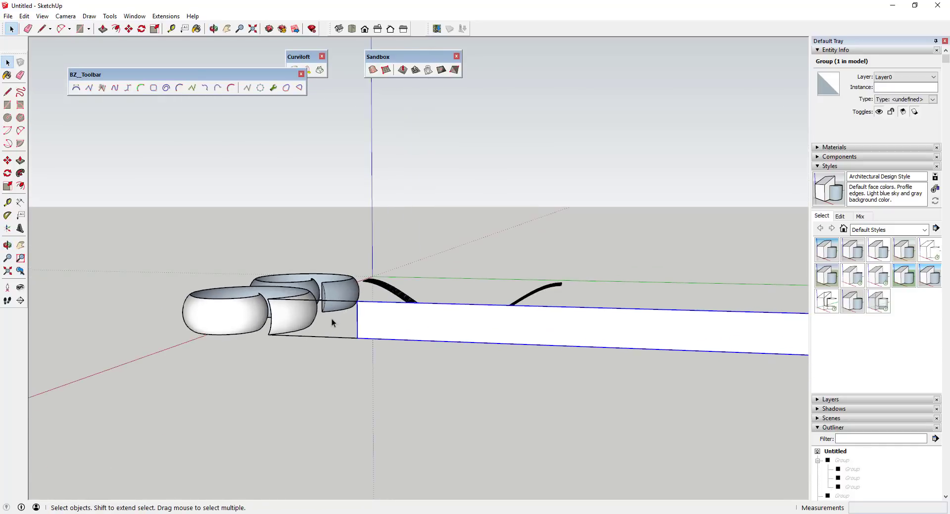
middle_drag(409, 336, 405, 408)
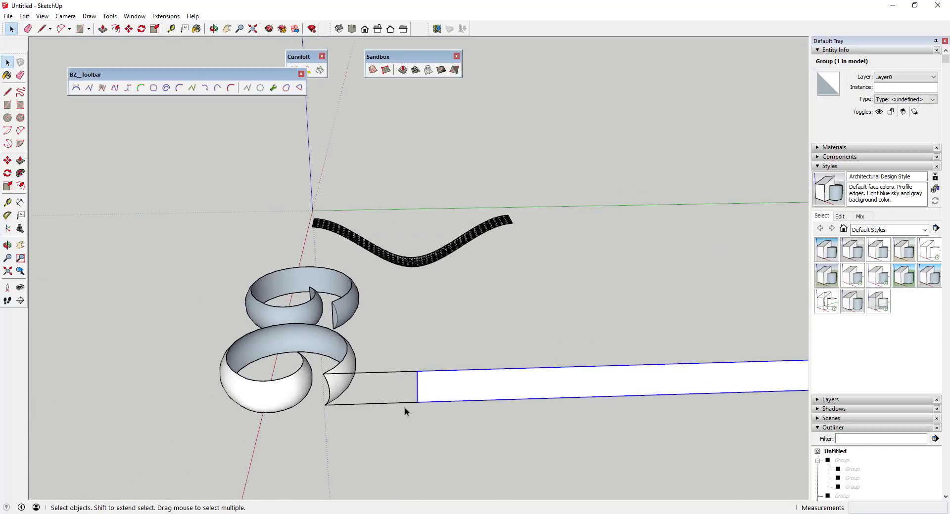
click(352, 372)
shift+click(471, 384)
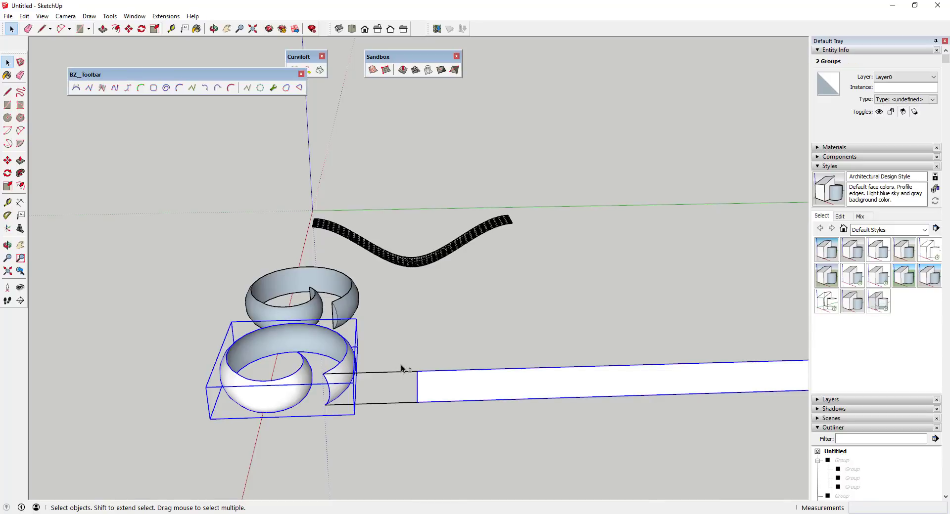
shift+drag(404, 362, 384, 409)
right_click(470, 385)
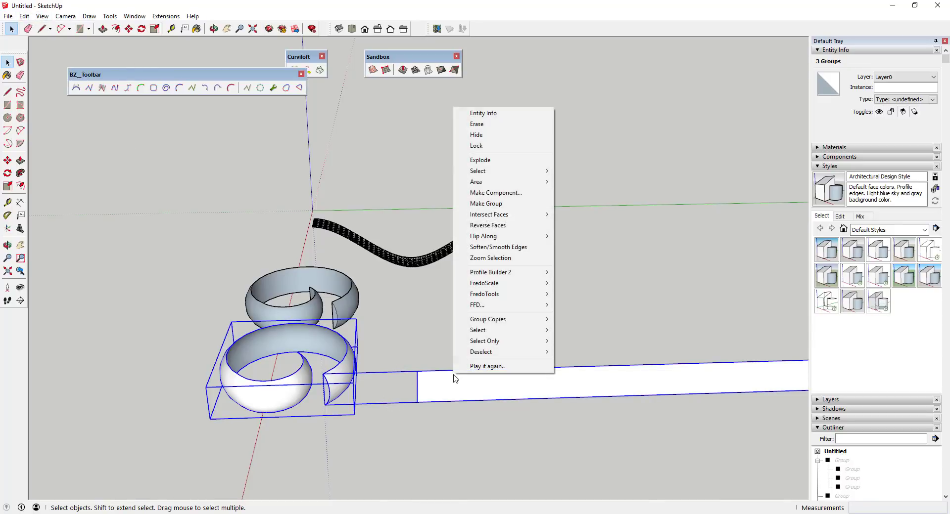
click(482, 204)
scroll(551, 390, down, 2)
scroll(551, 390, up, 2)
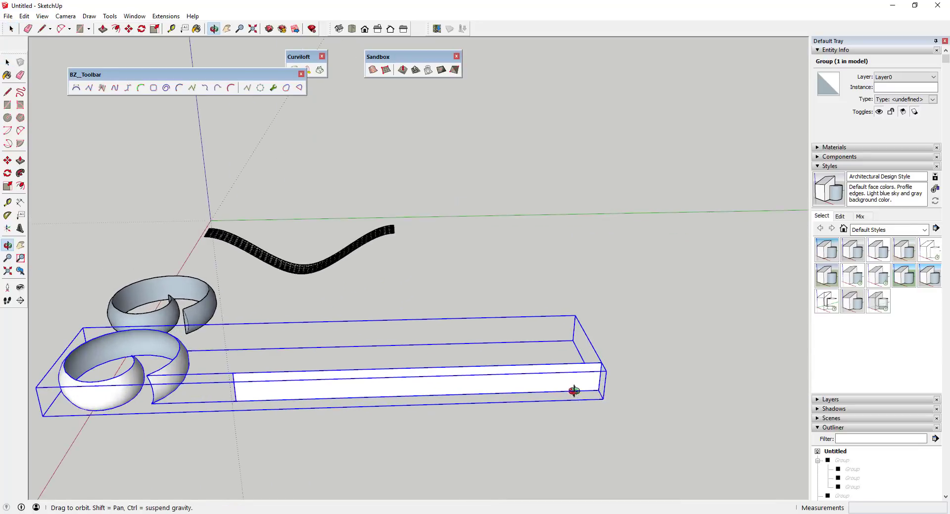
middle_drag(572, 392, 422, 324)
scroll(505, 360, up, 1)
scroll(229, 356, down, 1)
scroll(230, 356, up, 1)
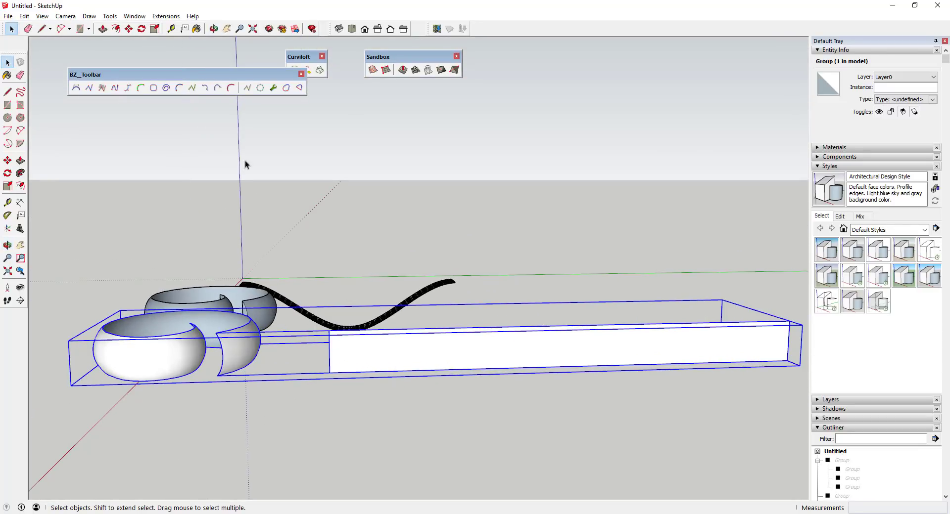
Apply Flowify's Impose Grid to the strip group.
click(163, 17)
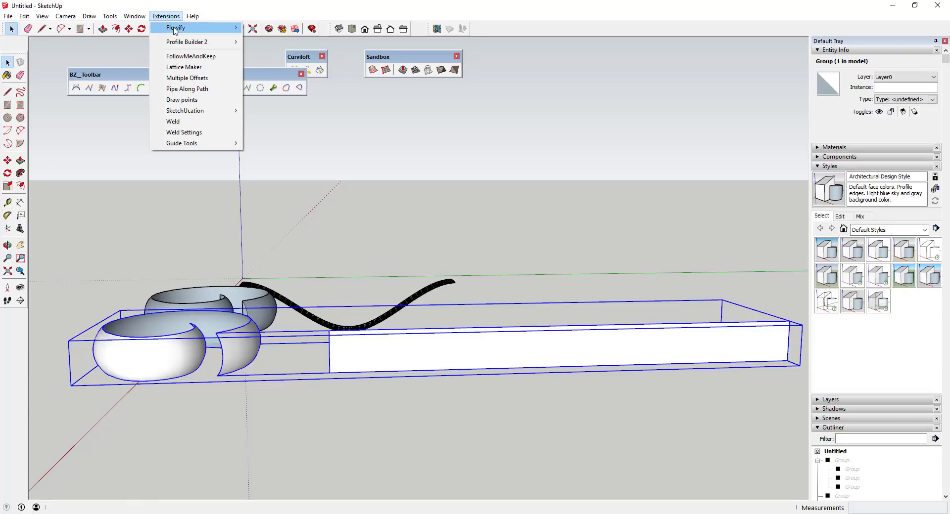
mouse_move(176, 27)
click(292, 56)
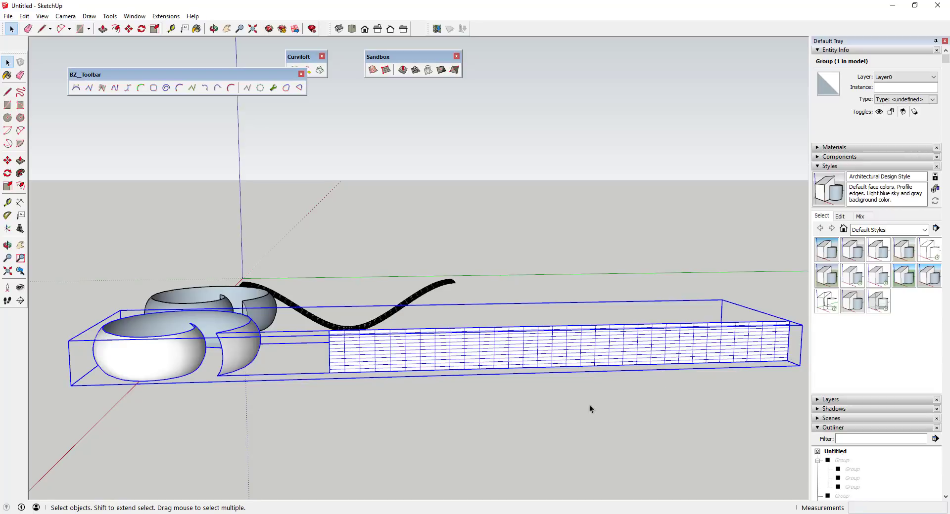
Draw a rectangle covering the whole strip from the grid face's corner.
click(517, 422)
scroll(538, 363, up, 3)
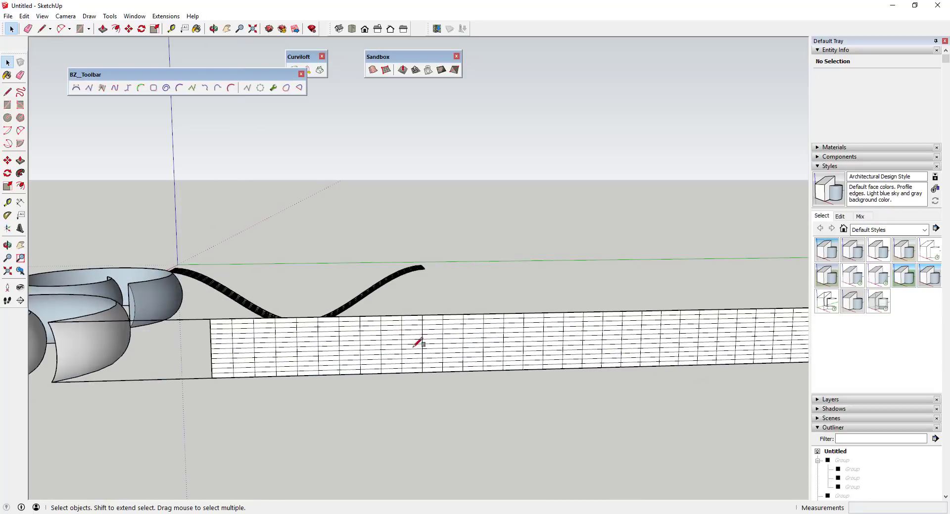
key(r)
click(209, 318)
scroll(209, 319, down, 2)
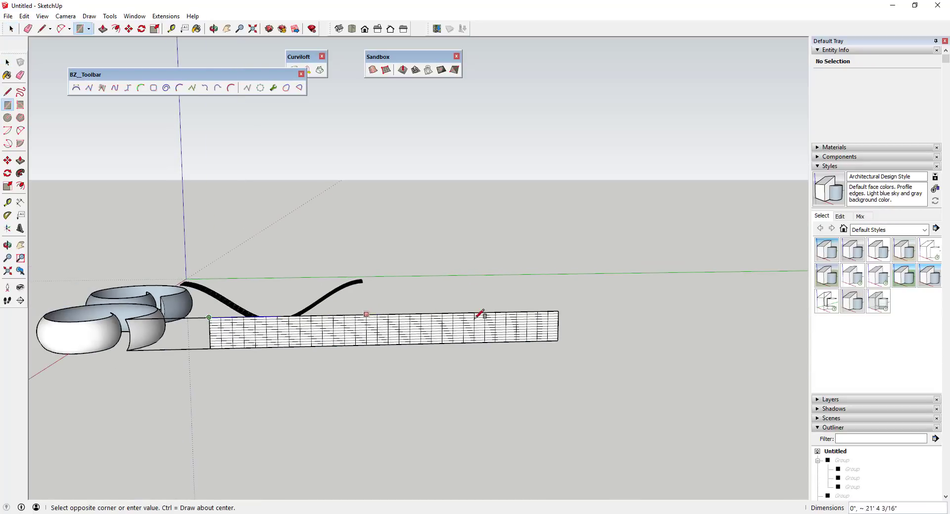
click(560, 340)
key(space)
Erase the gridded group, leaving the plain rectangle strip.
scroll(135, 331, up, 3)
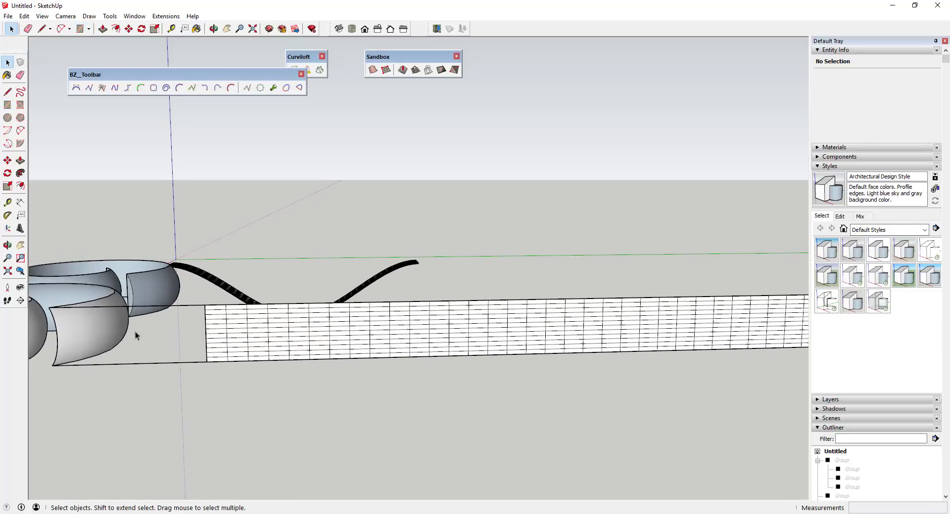
right_click(88, 322)
click(124, 87)
mouse_move(113, 94)
middle_down()
mouse_move(261, 311)
mouse_move(292, 333)
mouse_move(147, 293)
middle_up()
scroll(278, 329, up, 2)
scroll(290, 335, down, 2)
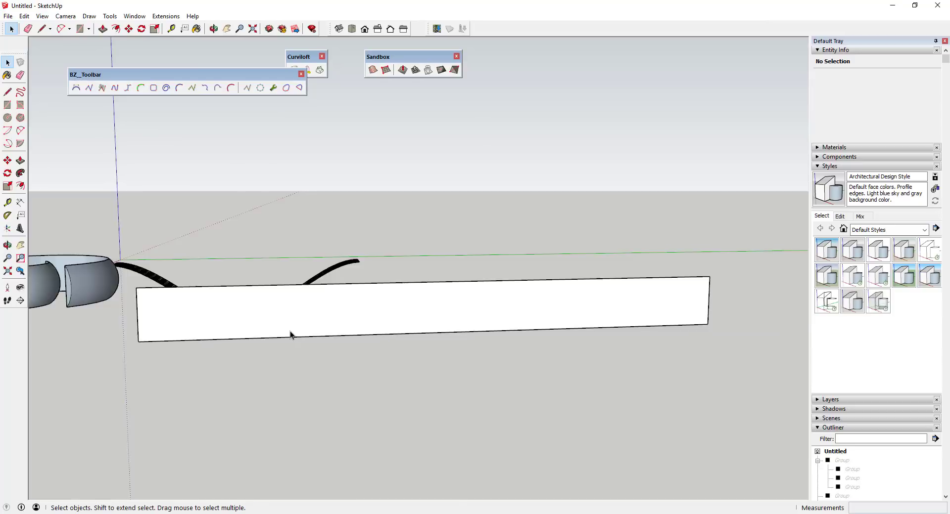
scroll(201, 320, up, 2)
scroll(126, 319, down, 2)
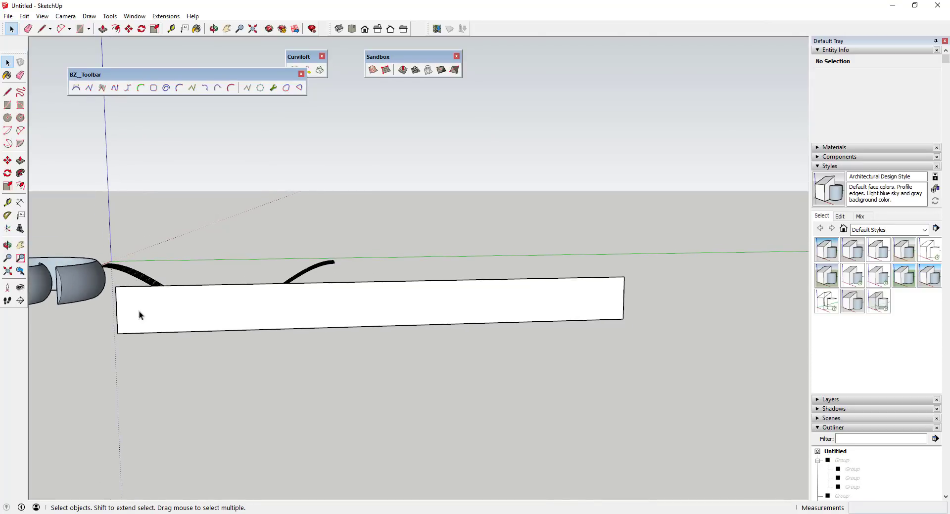
scroll(128, 310, down, 2)
scroll(124, 308, up, 3)
key(shift+p)
key(space)
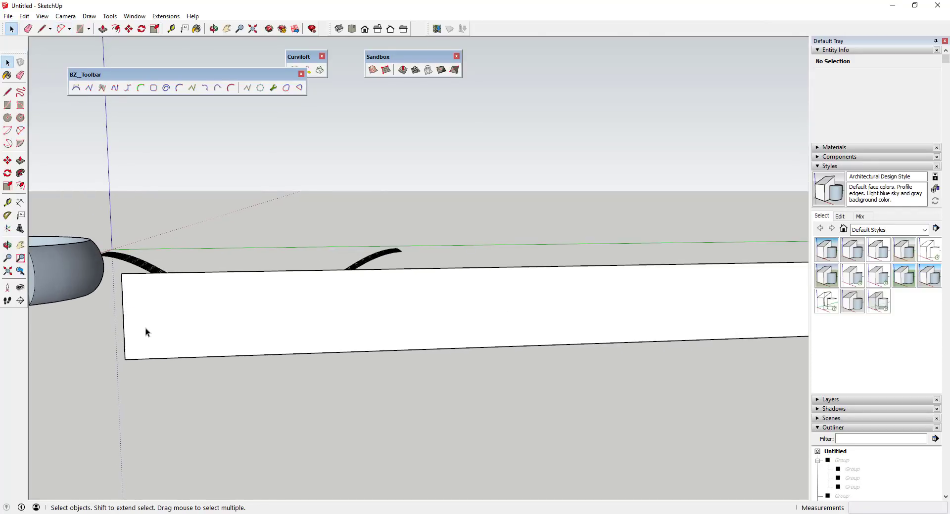
After cancelling a stray polyline, divide the strip's top edge into 10 equal segments.
click(117, 88)
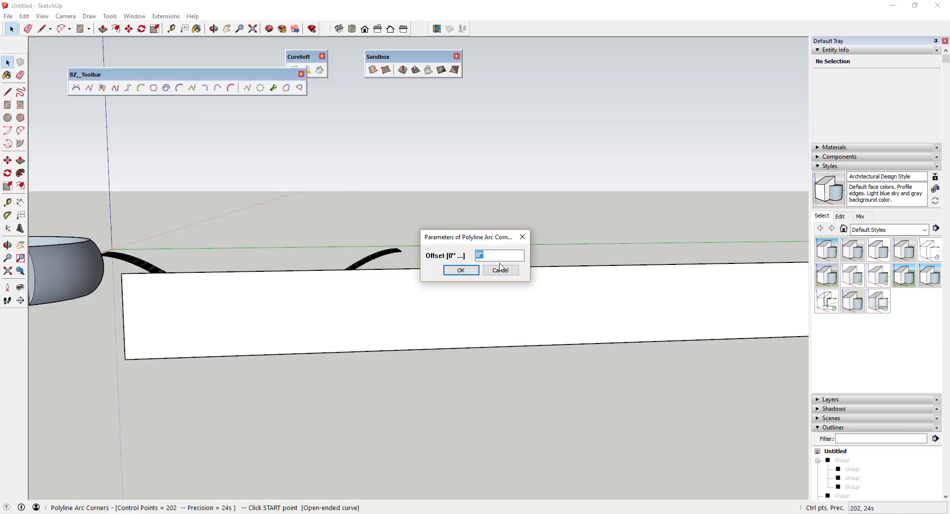
key(Return)
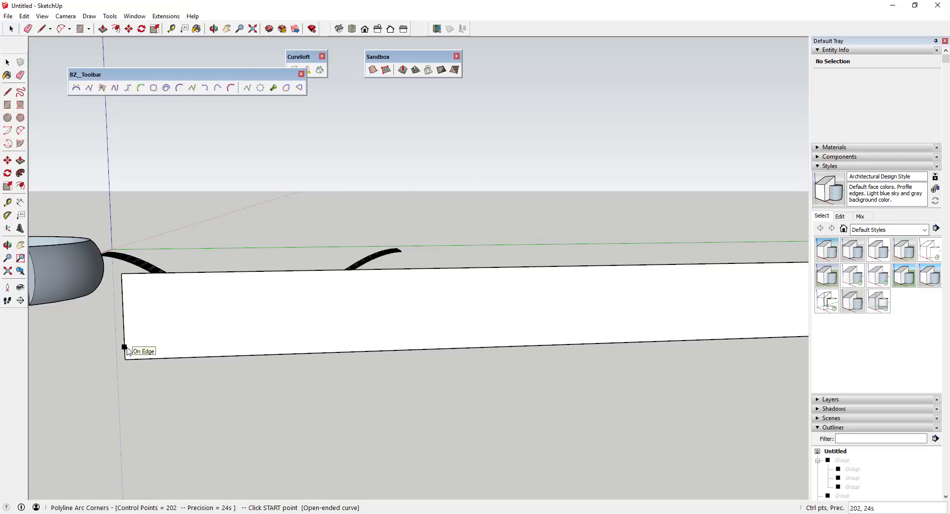
key(space)
click(199, 273)
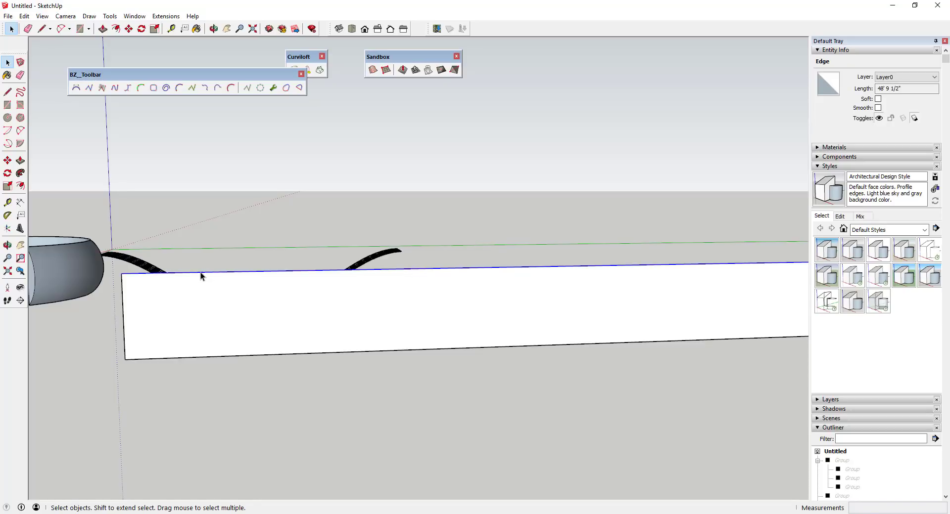
right_click(200, 273)
click(240, 337)
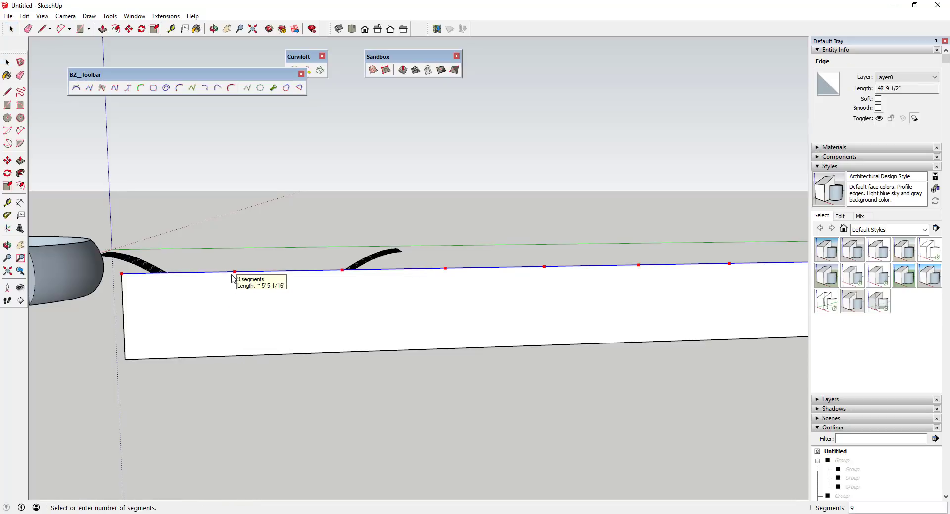
text(10)
key(Return)
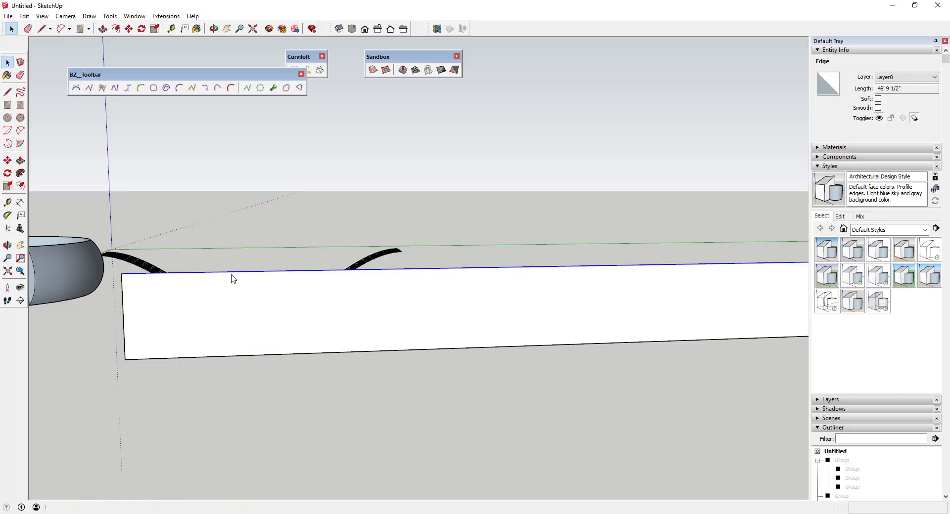
Begin a BZ Polyline Arc Corners curve at the face's bottom-left corner, then cancel it.
click(115, 88)
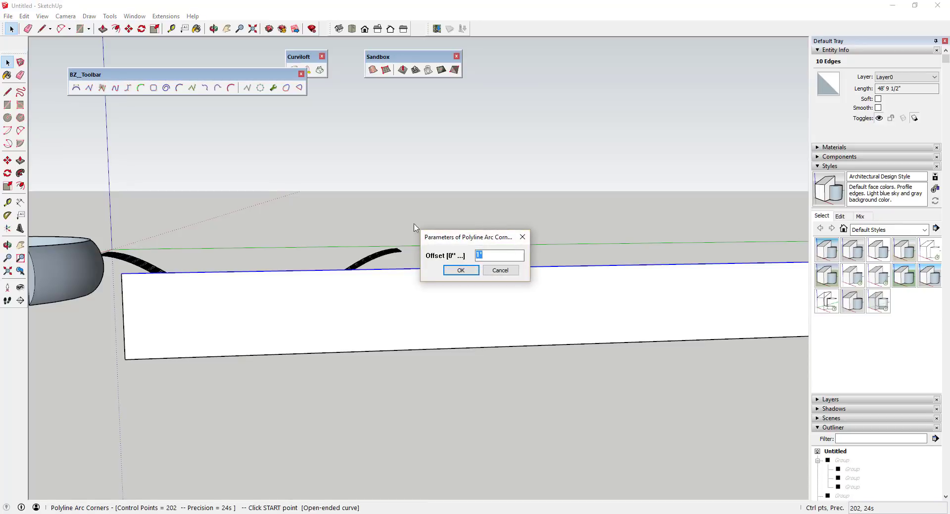
click(460, 271)
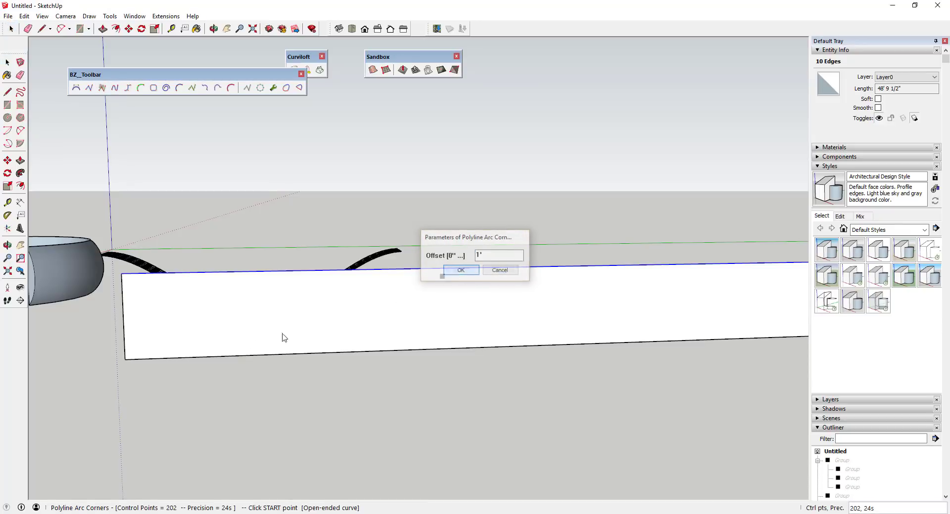
click(125, 360)
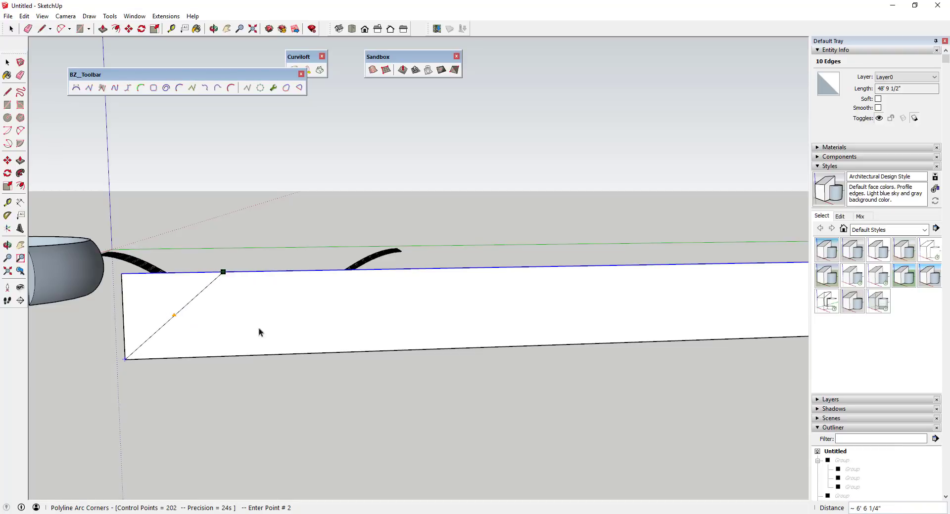
key(space)
Divide the strip's bottom edge into 10 equal segments.
right_click(261, 357)
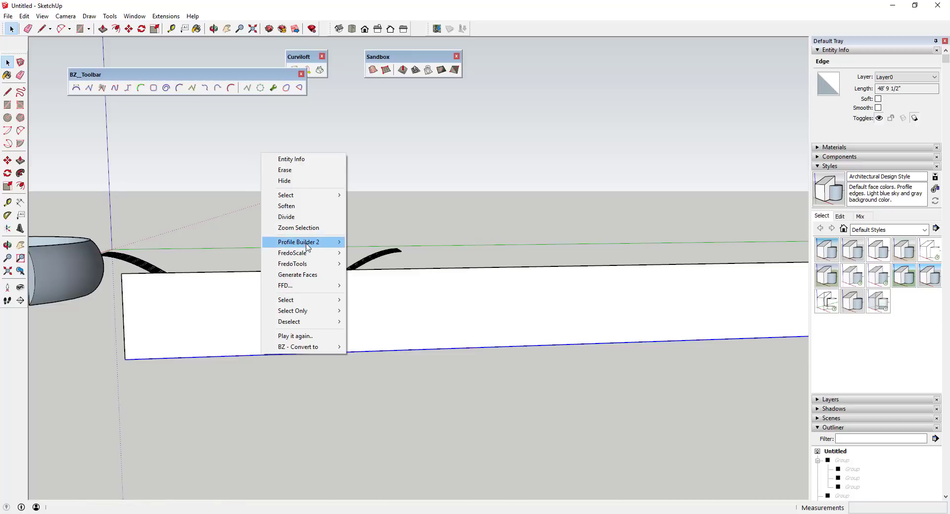
click(304, 216)
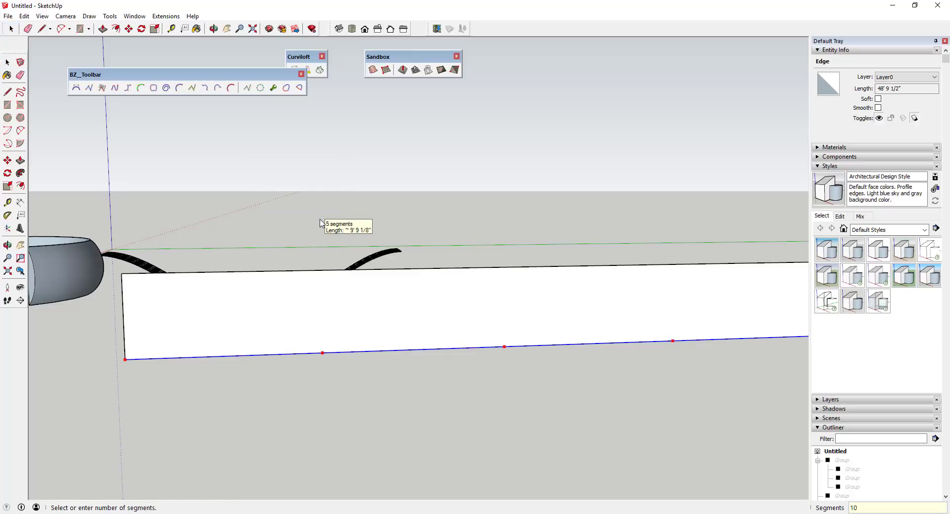
key(Return)
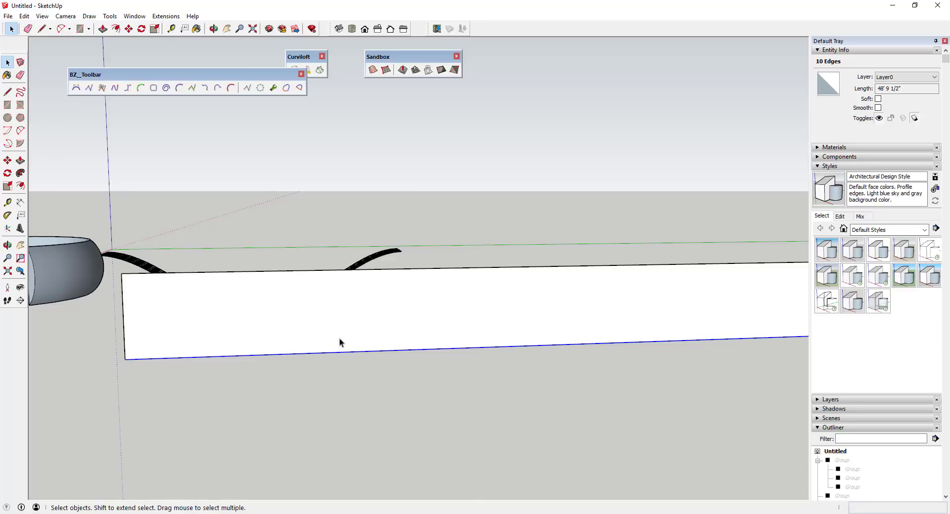
Start a BZ Polyline Arc Corners zigzag, alternating points between top and bottom edge divisions.
click(115, 88)
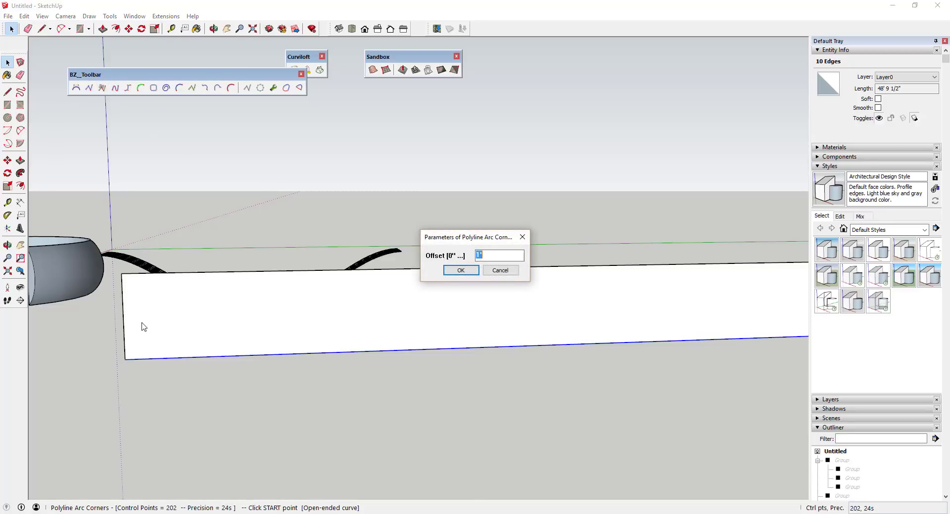
click(460, 271)
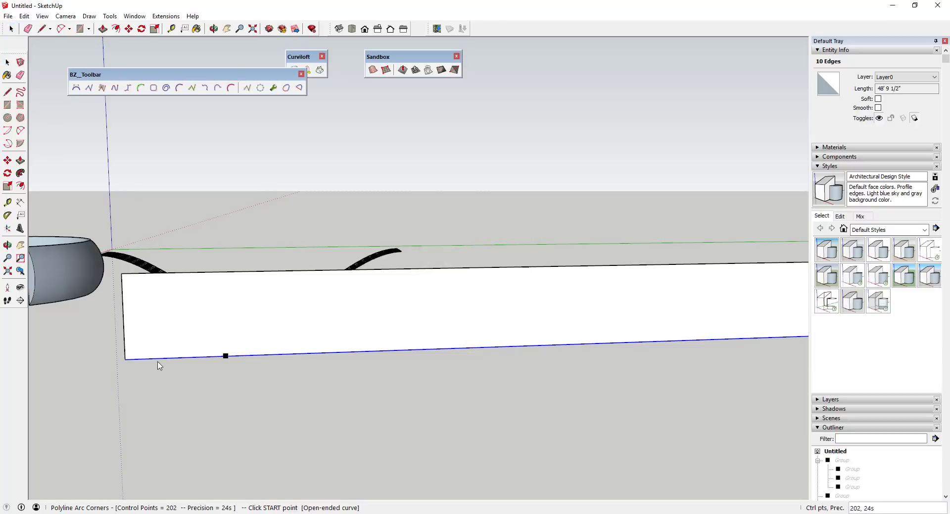
click(223, 272)
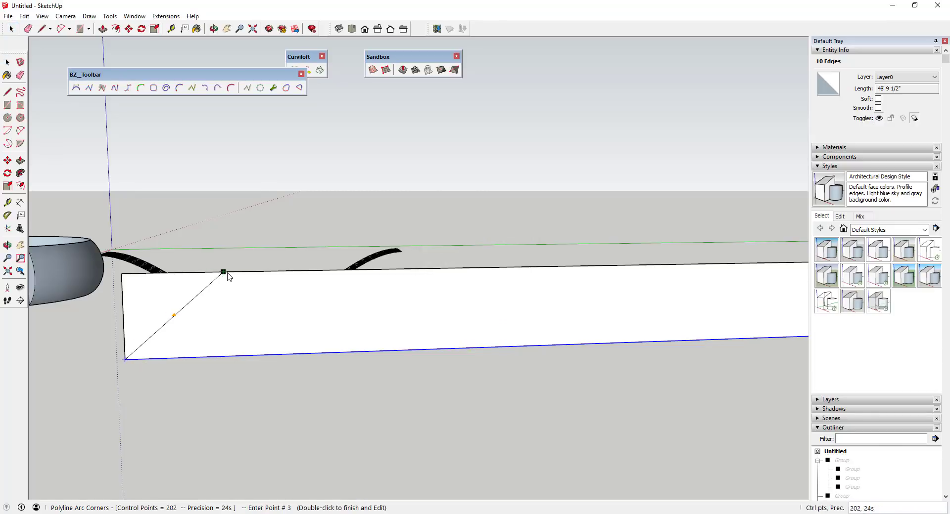
click(322, 353)
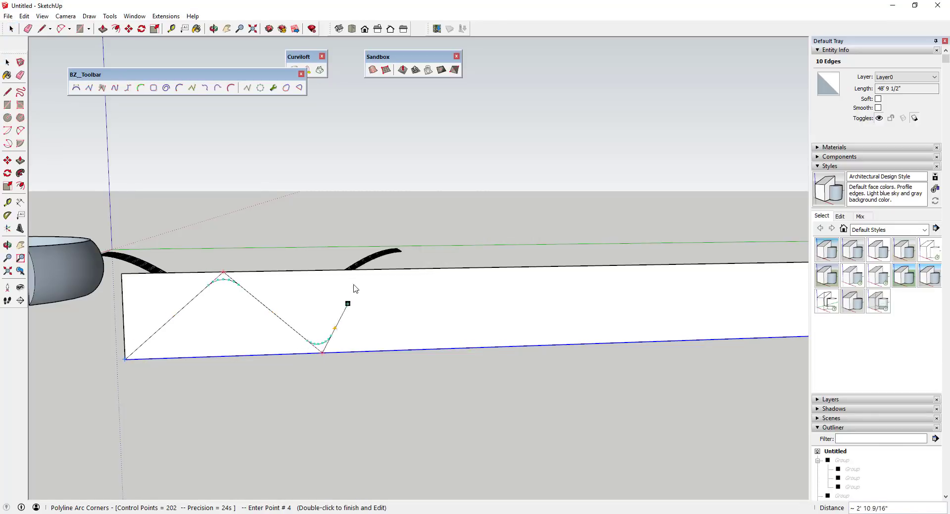
click(415, 269)
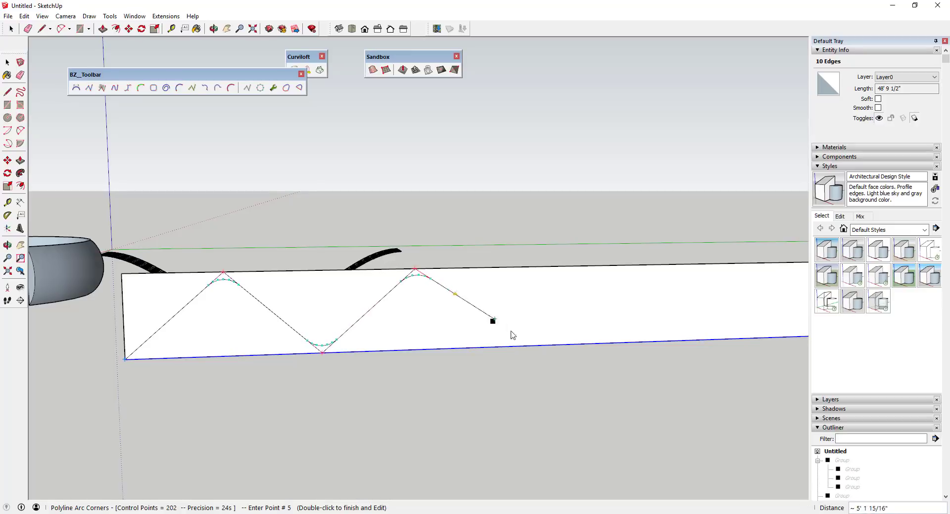
click(547, 347)
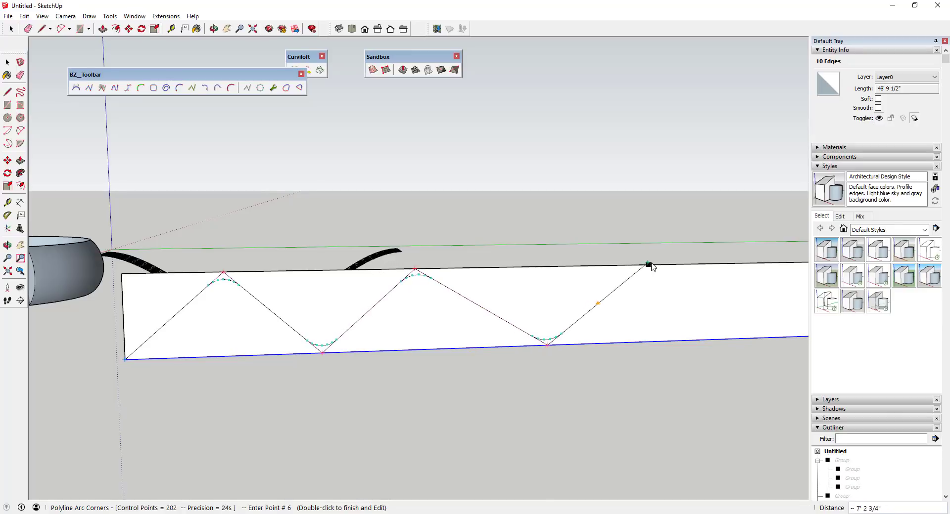
scroll(544, 272, down, 3)
scroll(593, 292, up, 2)
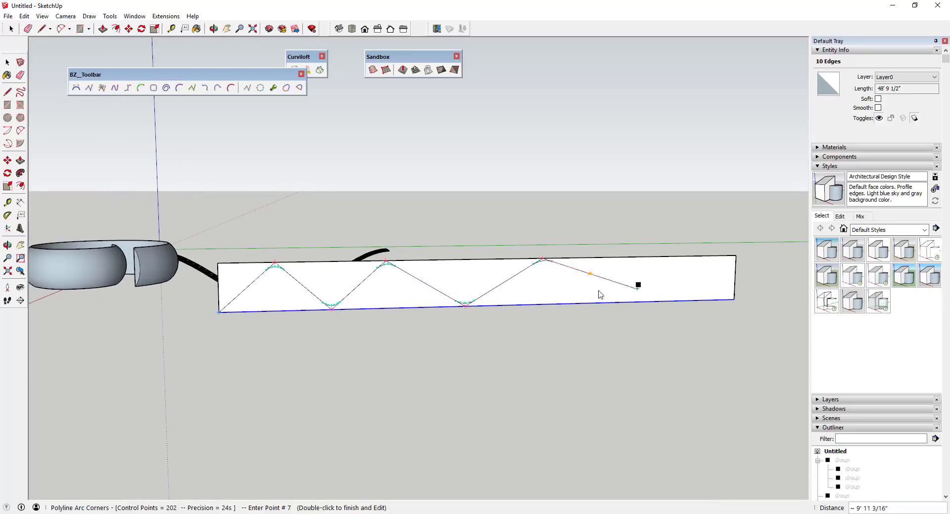
click(616, 304)
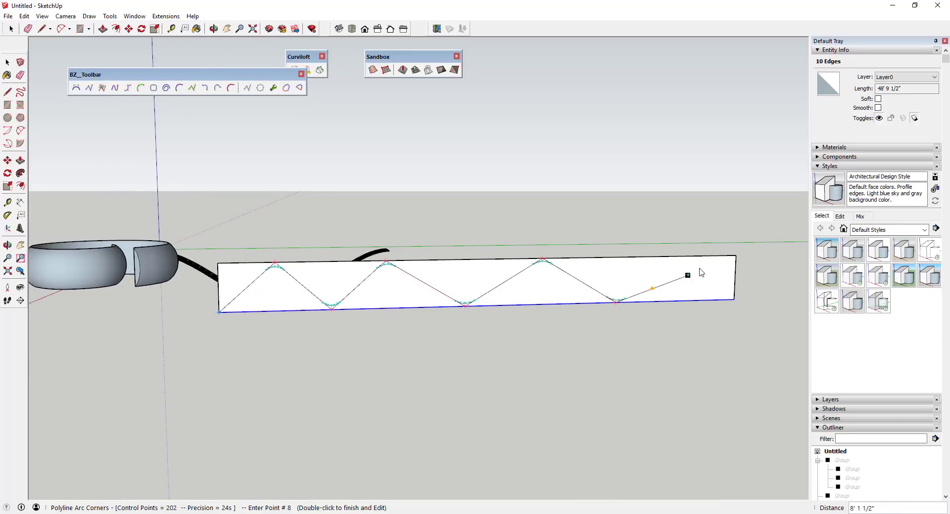
click(687, 257)
middle_drag(688, 256, 621, 287)
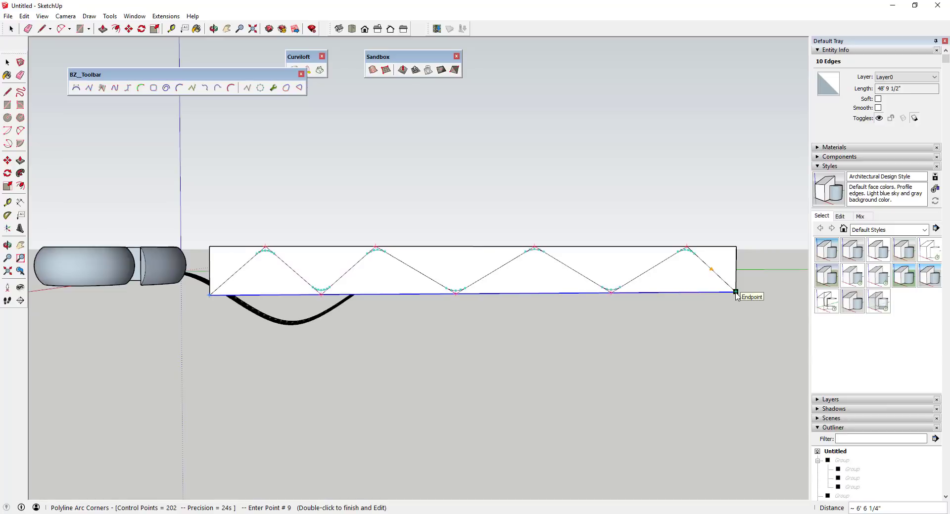
Undo the last three misplaced zigzag points.
right_click(660, 273)
click(678, 312)
right_click(577, 272)
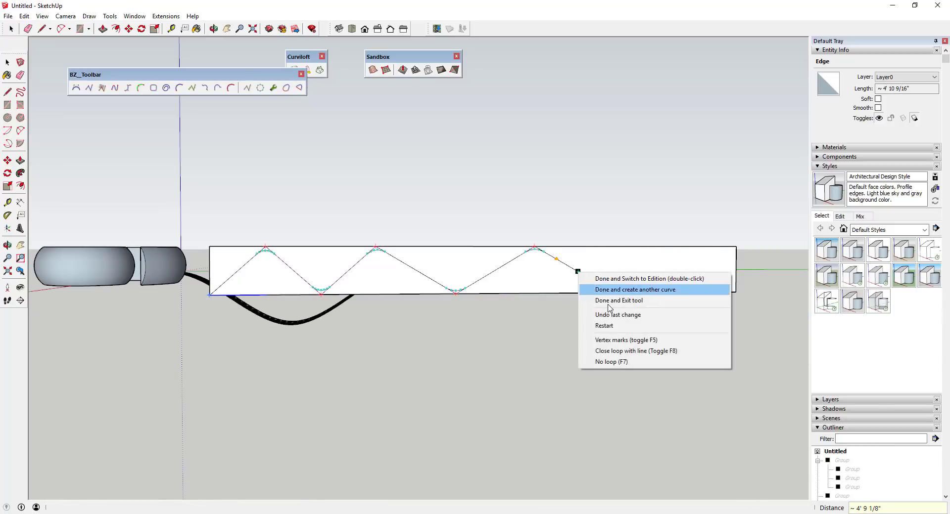
click(593, 313)
right_click(456, 271)
click(506, 313)
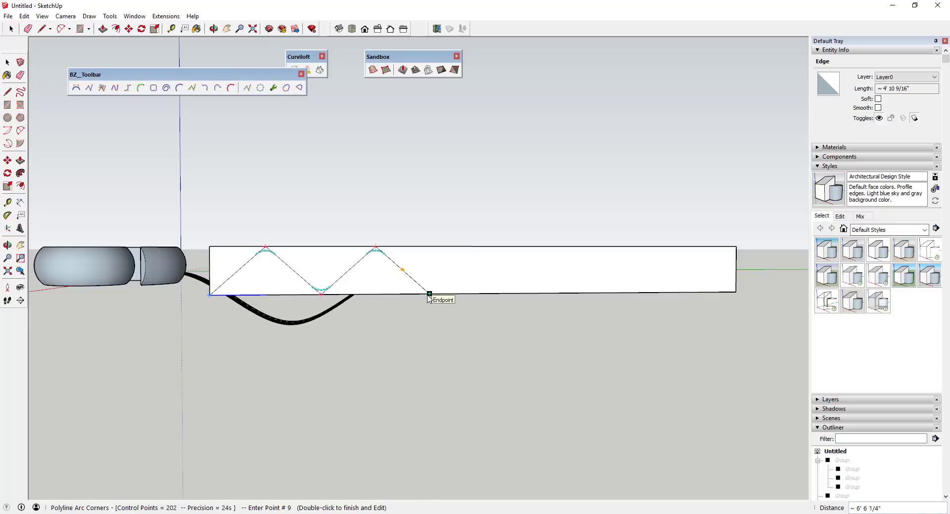
Place the remaining zigzag points, finish at the bottom-right corner and choose Done.
click(429, 294)
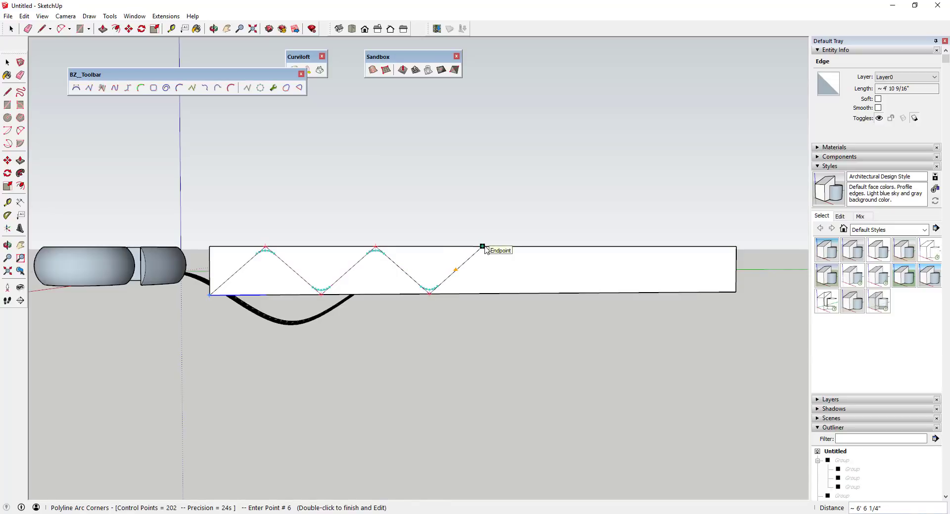
click(539, 292)
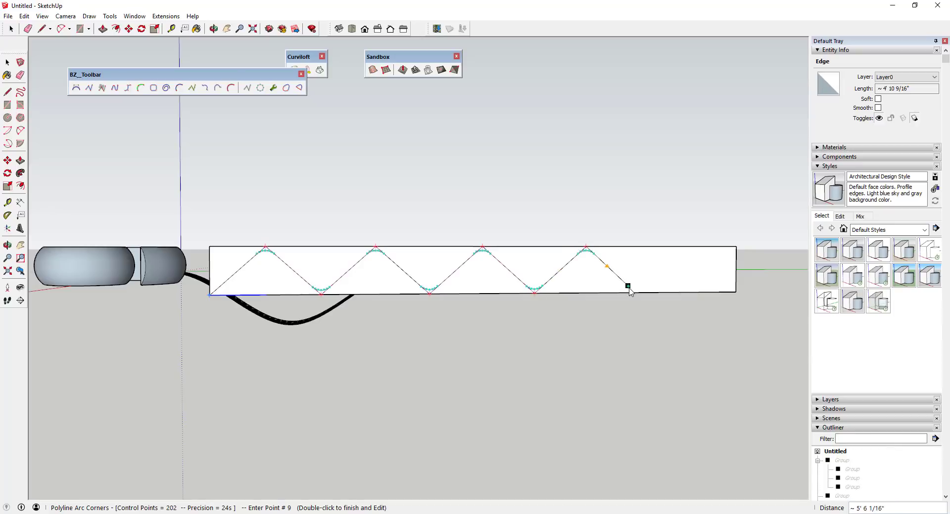
click(636, 293)
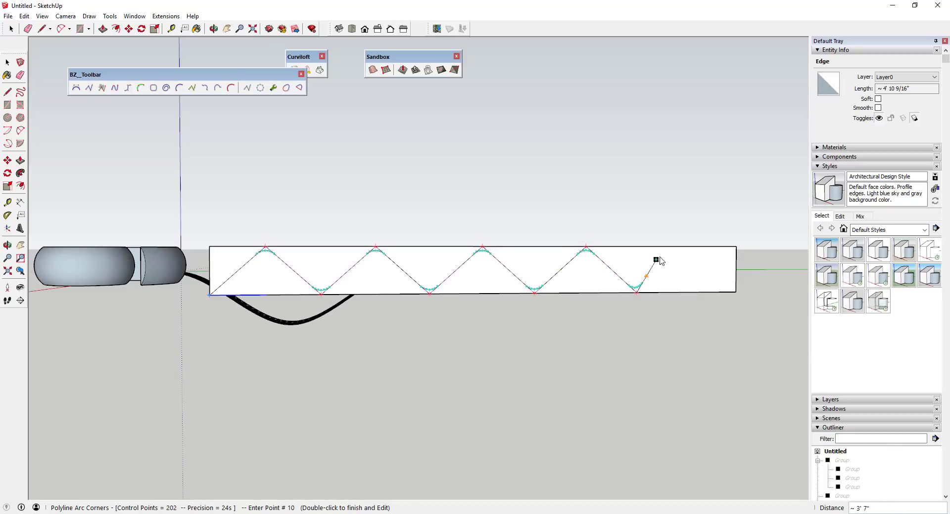
click(687, 247)
double_click(735, 293)
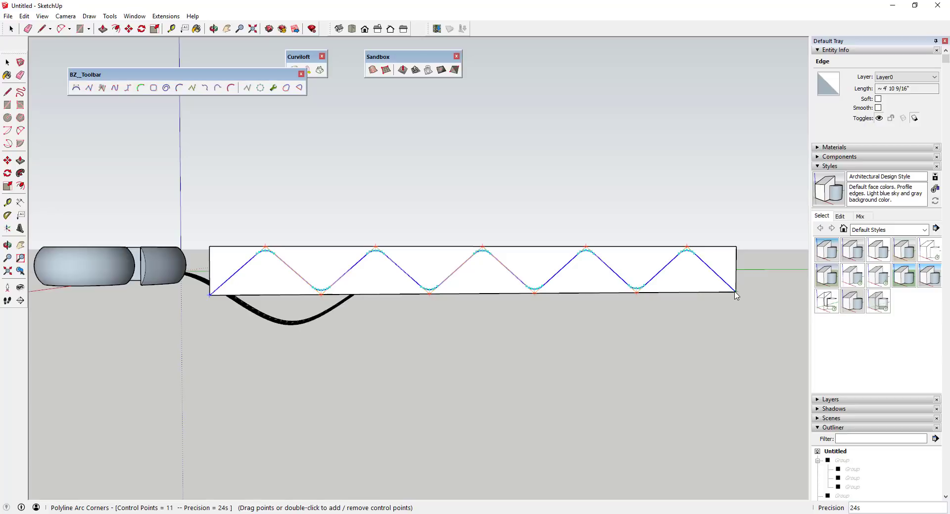
right_click(735, 292)
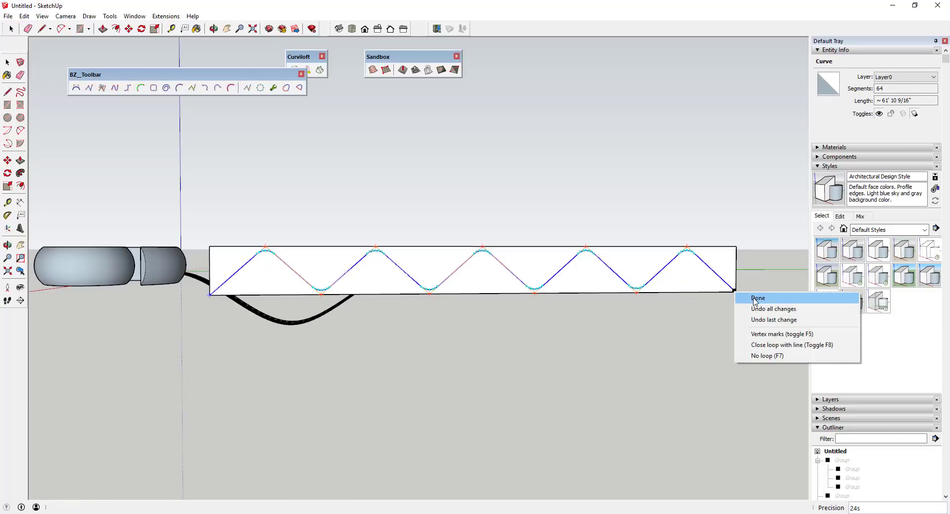
click(758, 298)
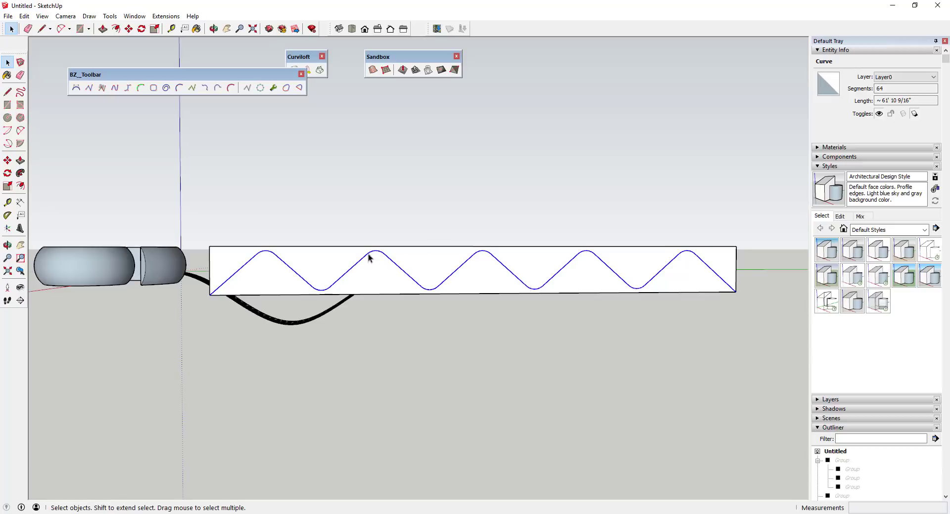
Offset the wavy curve by 3 to create a parallel ribbon outline.
mouse_move(368, 258)
middle_down()
mouse_move(417, 278)
mouse_move(360, 281)
middle_up()
scroll(356, 280, up, 3)
key(f)
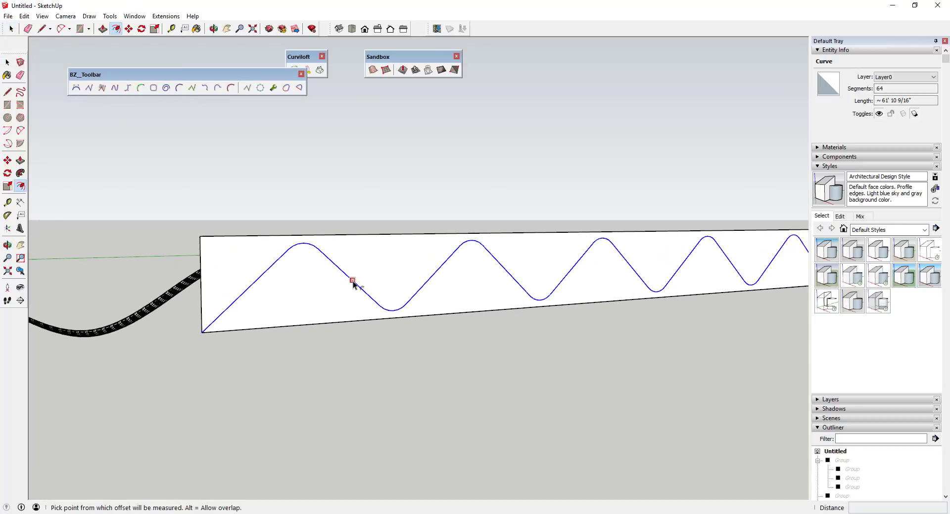
click(353, 281)
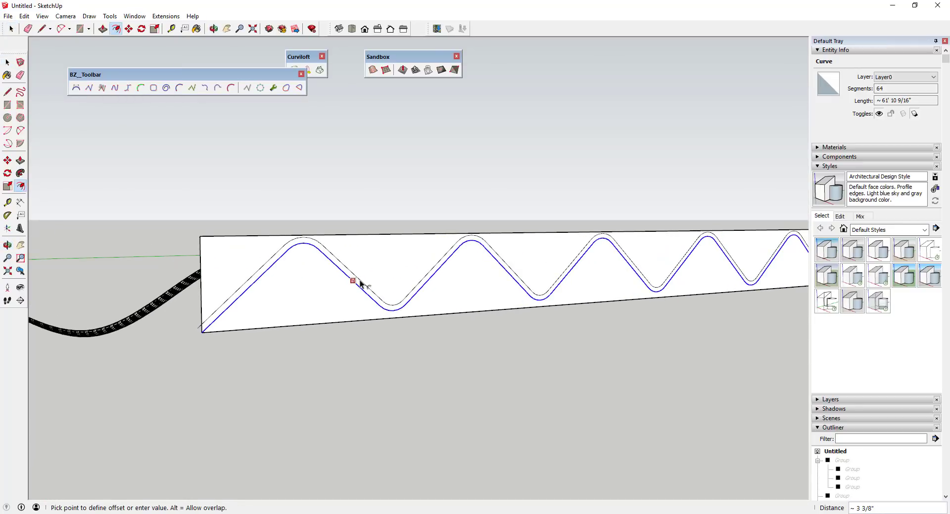
text(3)
key(Return)
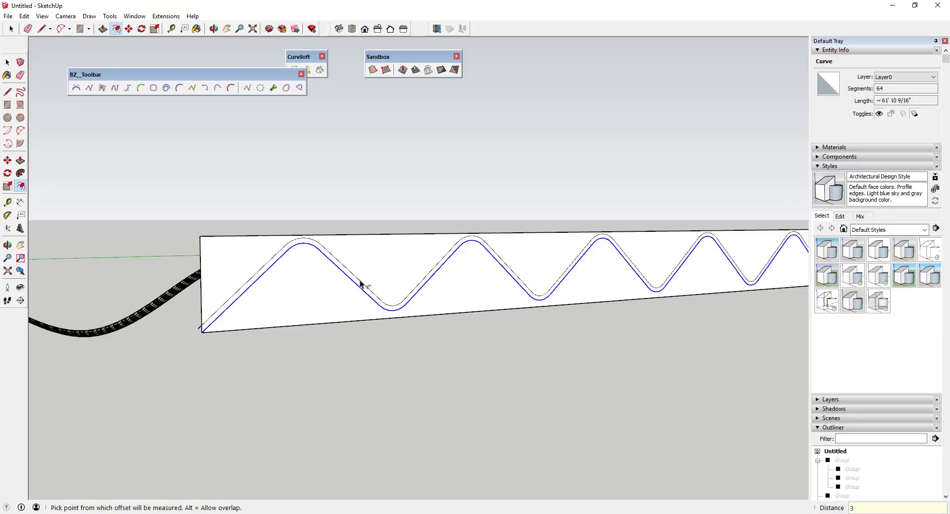
Push-pull the wavy ribbon face up by 2 inches.
scroll(222, 327, up, 5)
key(e)
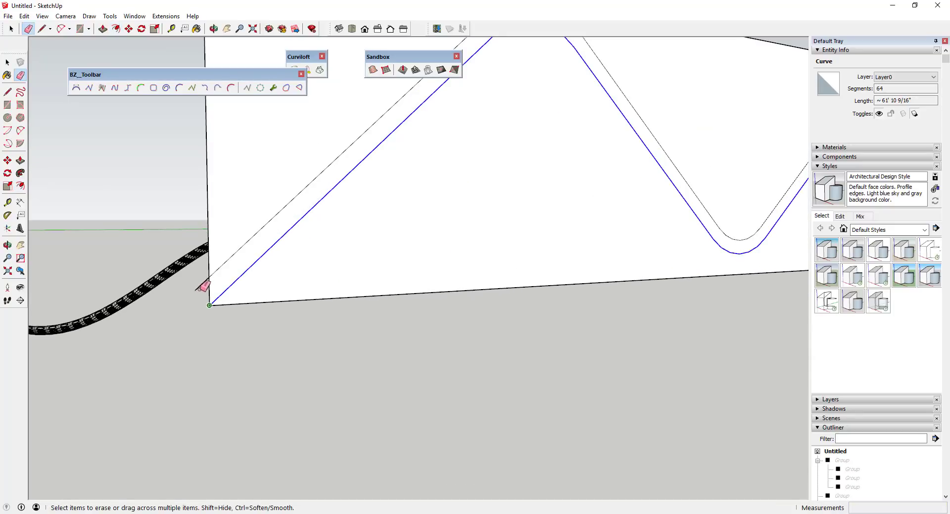
scroll(203, 286, down, 6)
scroll(717, 258, up, 5)
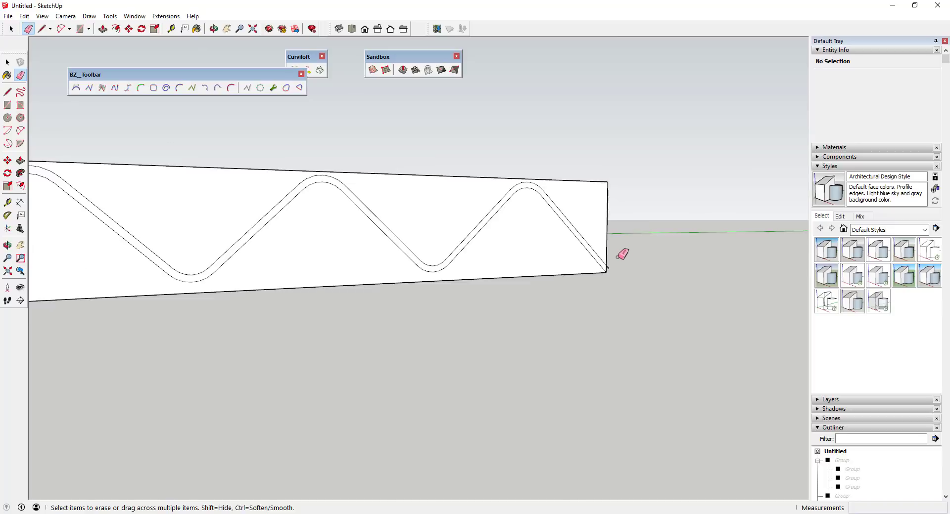
scroll(617, 256, up, 2)
scroll(643, 267, down, 3)
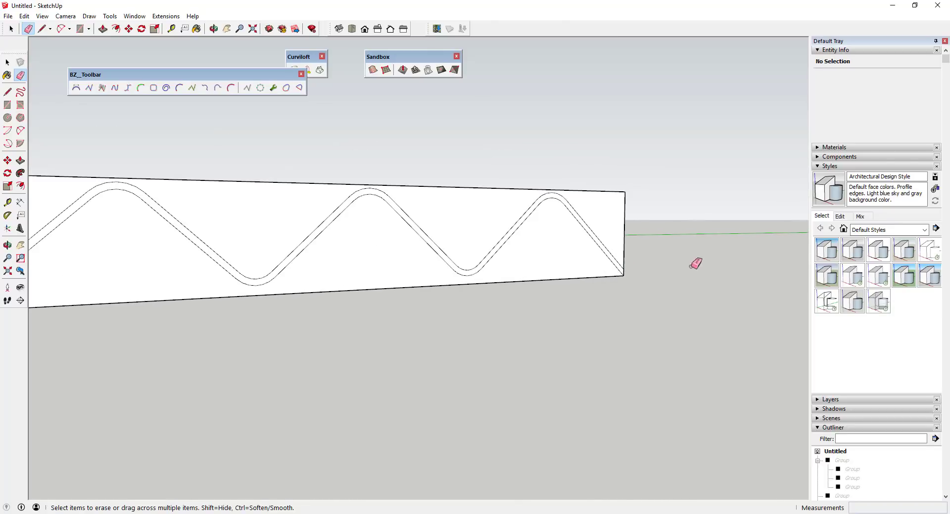
scroll(473, 244, down, 2)
mouse_move(472, 244)
middle_down()
mouse_move(526, 244)
mouse_move(564, 265)
middle_up()
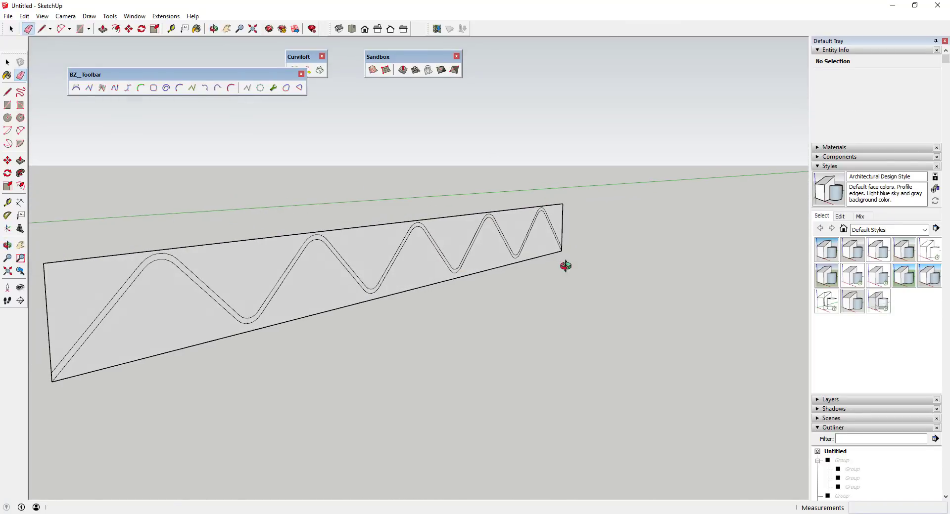
key(space)
key(p)
click(379, 253)
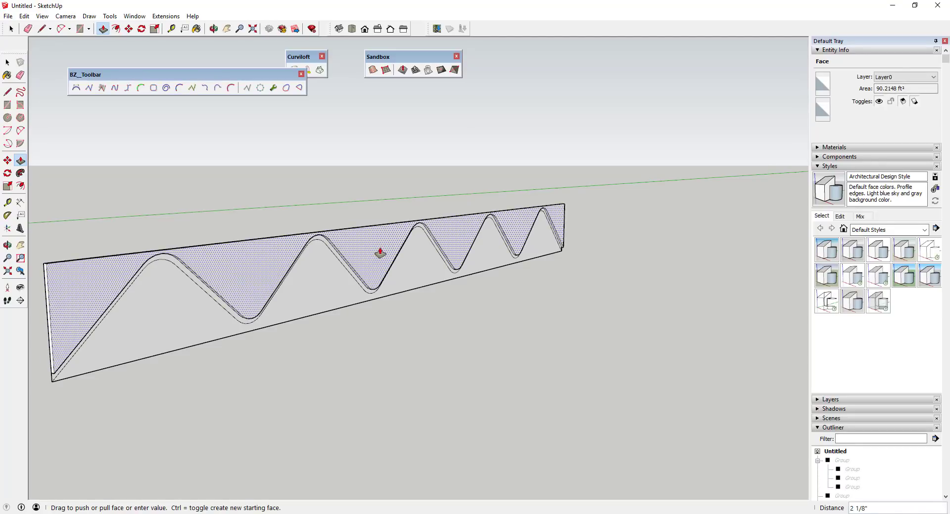
text(2)
key(Return)
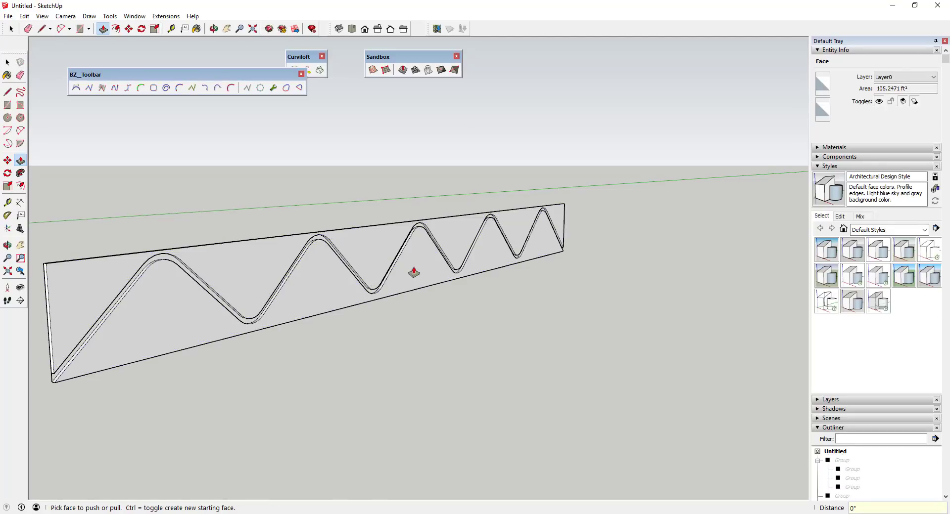
Window-select the entire wavy slab.
mouse_move(170, 291)
middle_down()
mouse_move(316, 265)
mouse_move(248, 258)
mouse_move(369, 287)
mouse_move(246, 294)
mouse_move(358, 290)
mouse_move(393, 268)
middle_up()
key(space)
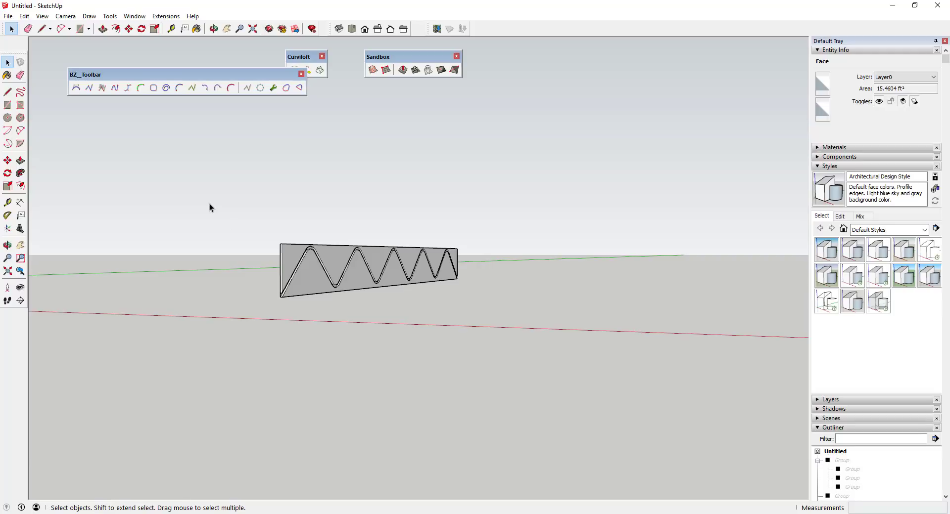
drag(208, 203, 510, 319)
Make the selected zigzag slab a group.
right_click(357, 277)
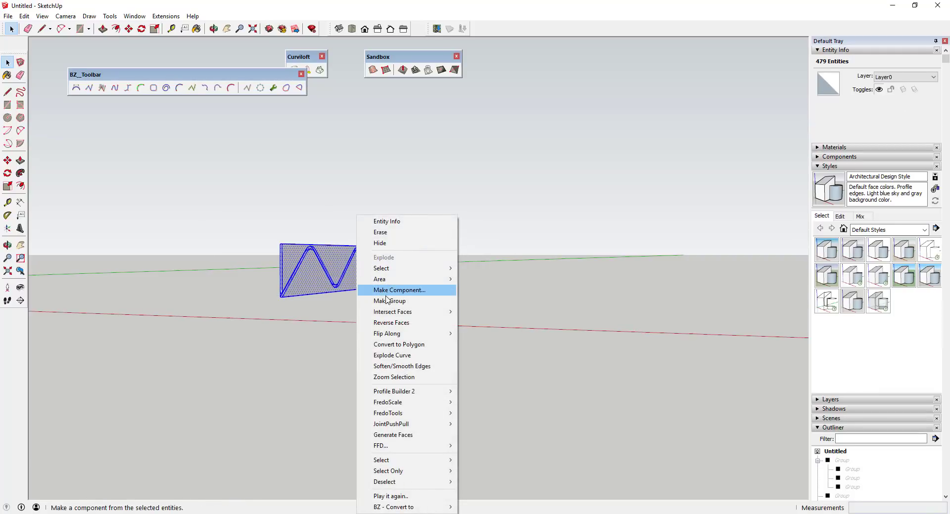
click(437, 301)
middle_drag(439, 306, 306, 317)
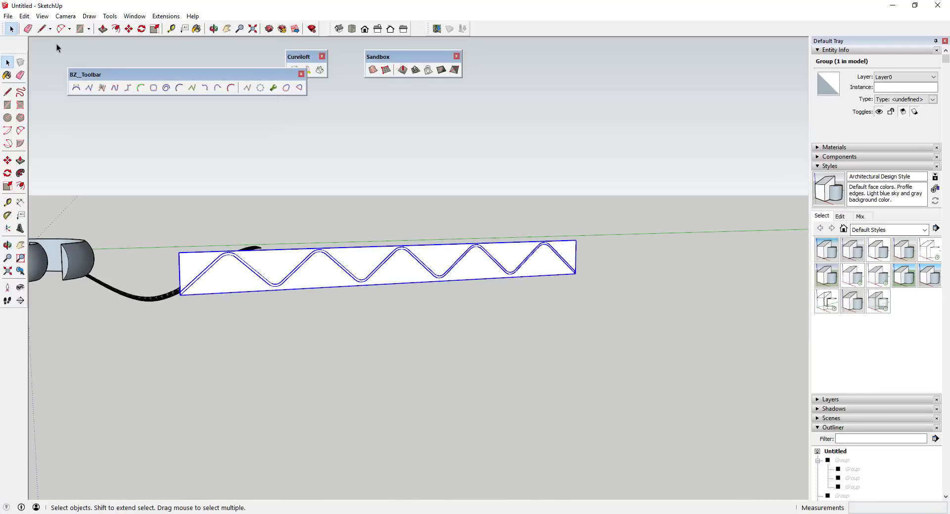
Unhide the last hidden geometry to bring back the rings.
click(24, 16)
mouse_move(55, 157)
click(190, 158)
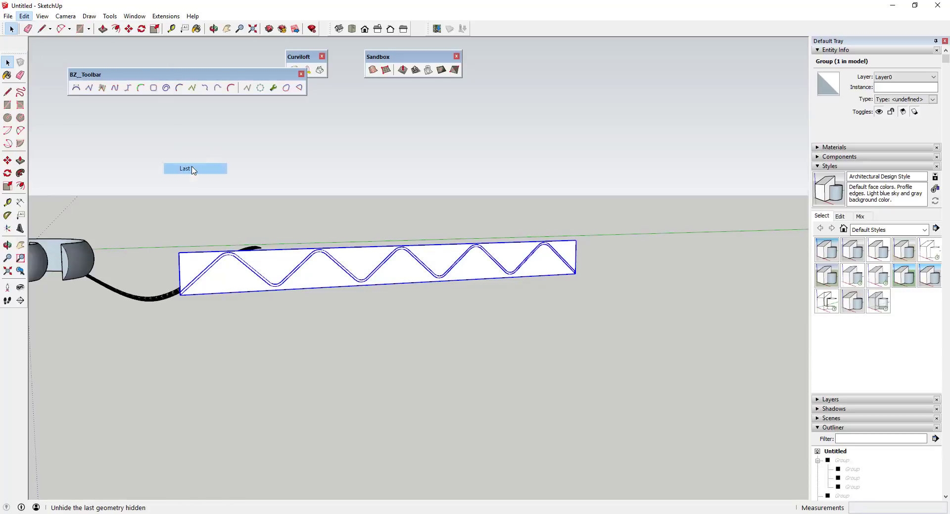
middle_drag(429, 276, 360, 142)
scroll(360, 142, up, 3)
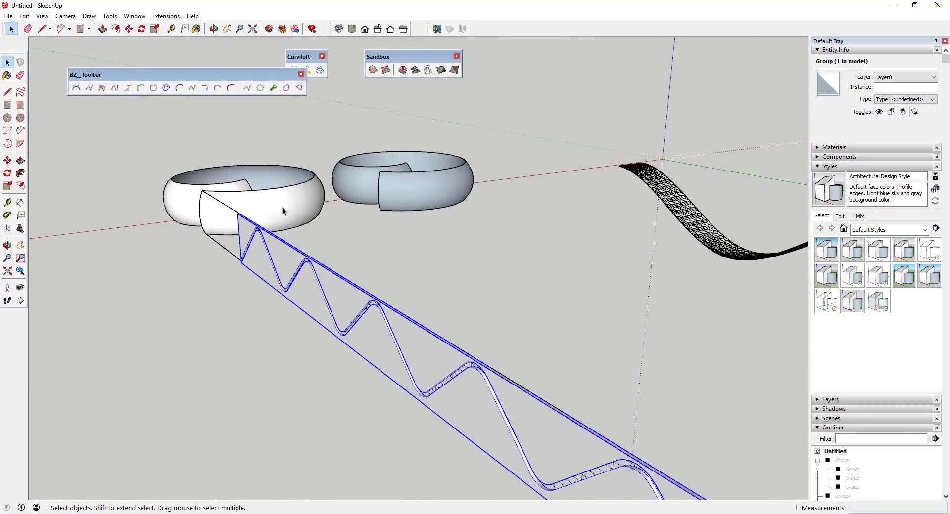
middle_drag(468, 273, 473, 239)
scroll(473, 239, down, 2)
scroll(389, 173, up, 2)
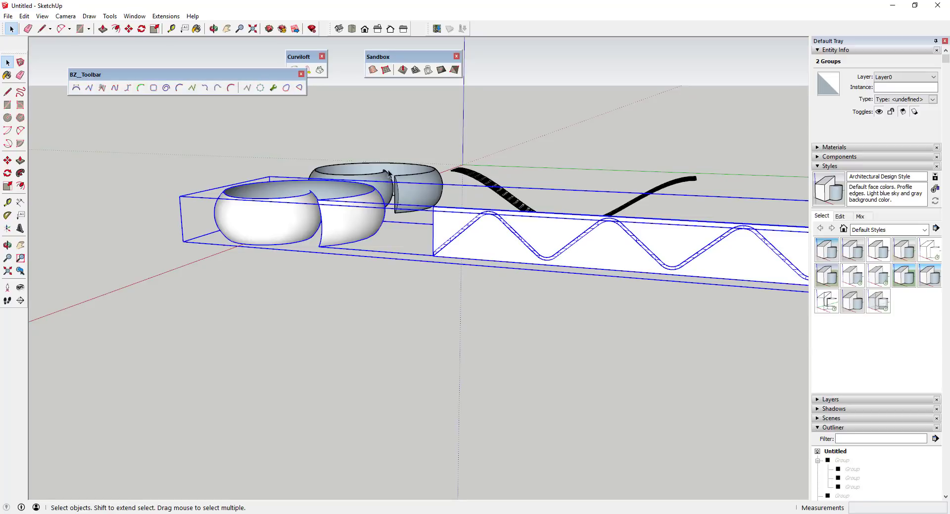
Run Flowify to wrap the zigzag slab onto the white ring, then select the result.
click(166, 15)
mouse_move(186, 32)
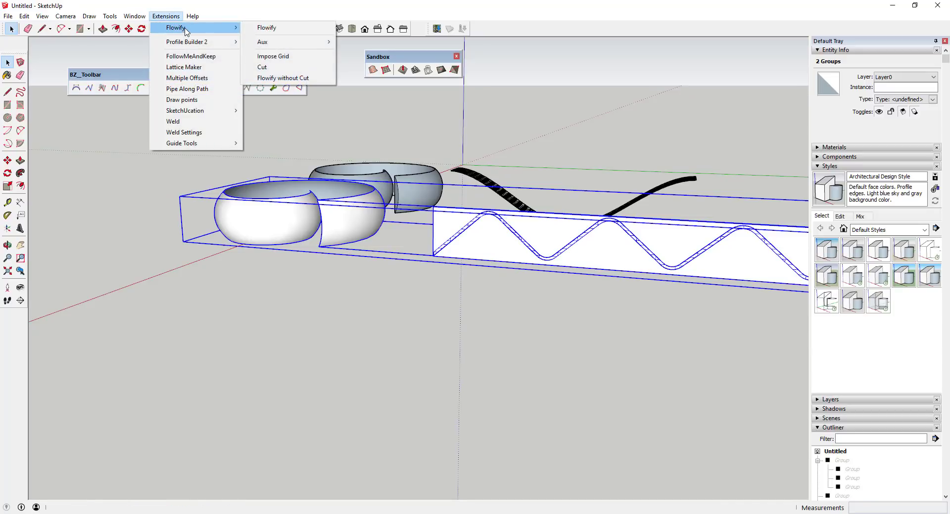
click(270, 29)
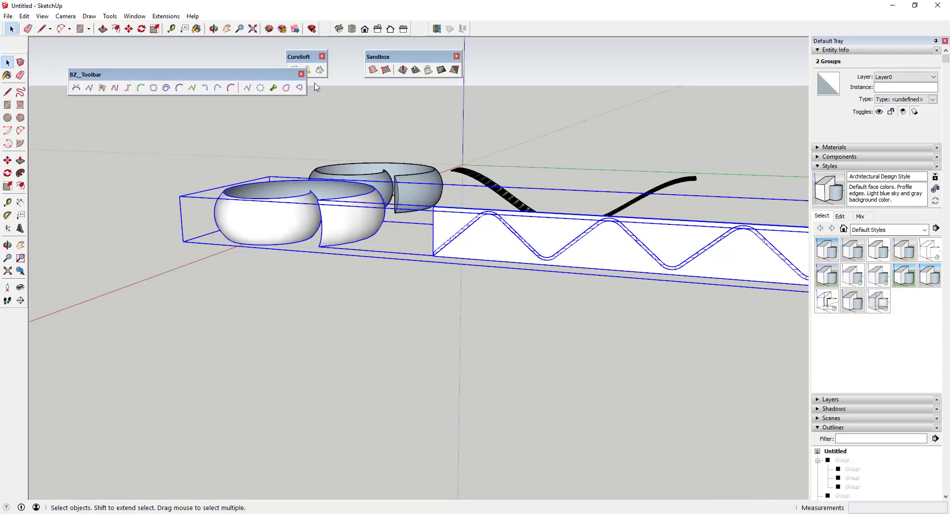
scroll(366, 229, up, 3)
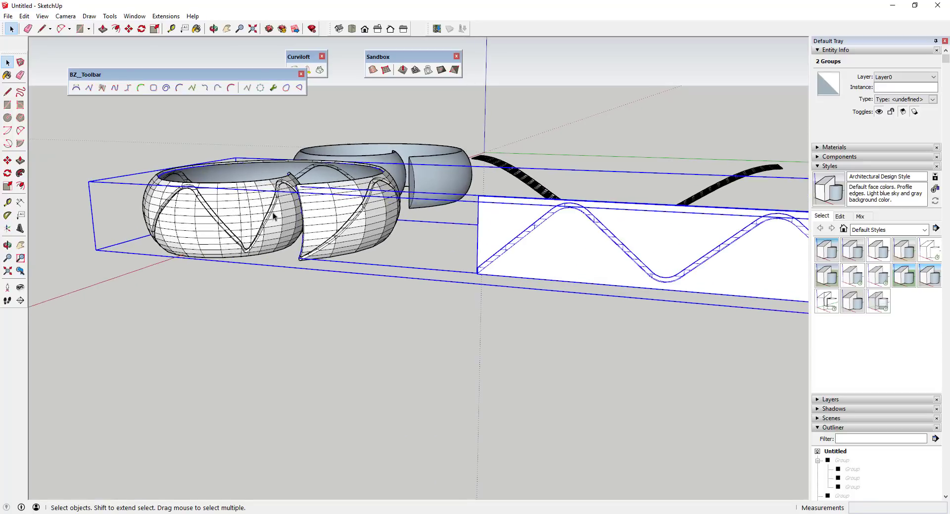
middle_drag(366, 228, 517, 252)
scroll(514, 250, down, 1)
scroll(499, 245, up, 2)
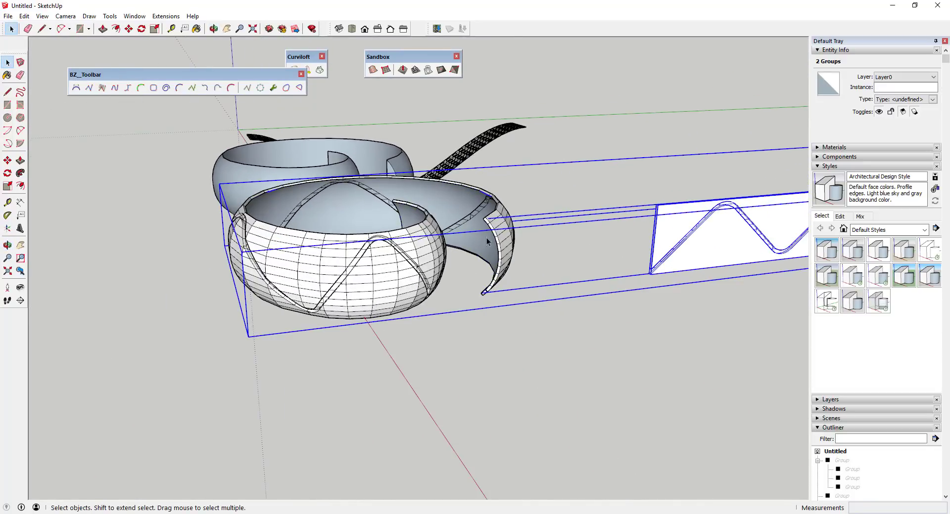
middle_drag(313, 278, 615, 237)
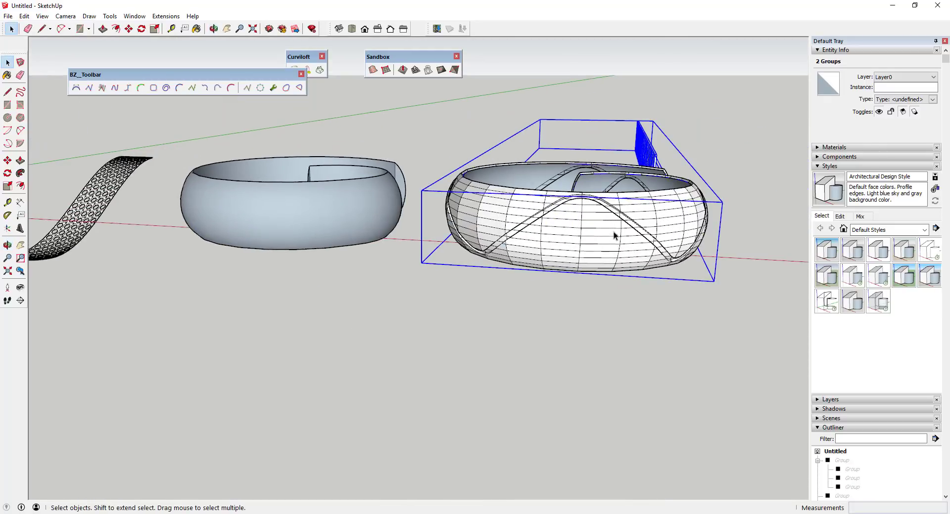
scroll(540, 214, up, 2)
scroll(541, 215, down, 2)
click(541, 214)
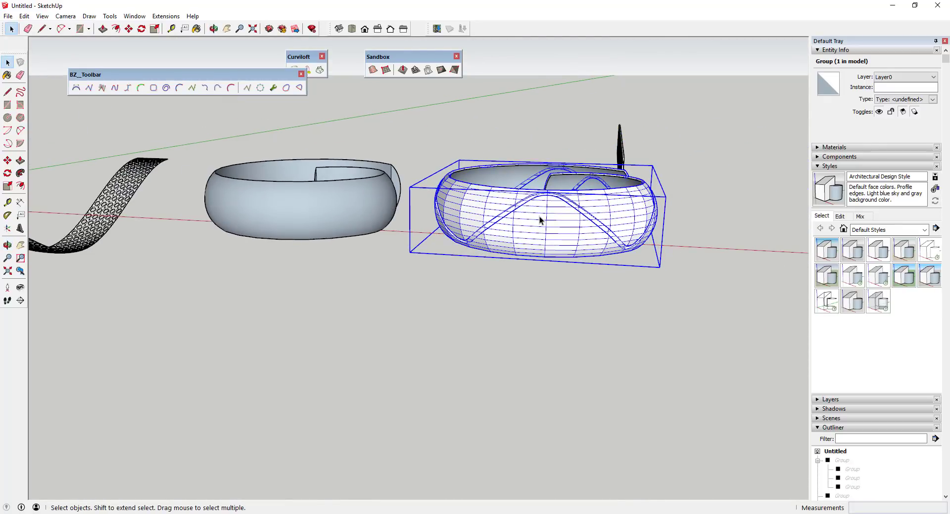
Move the patterned ring to the right along the red axis.
key(m)
middle_drag(541, 216, 563, 217)
scroll(563, 216, down, 2)
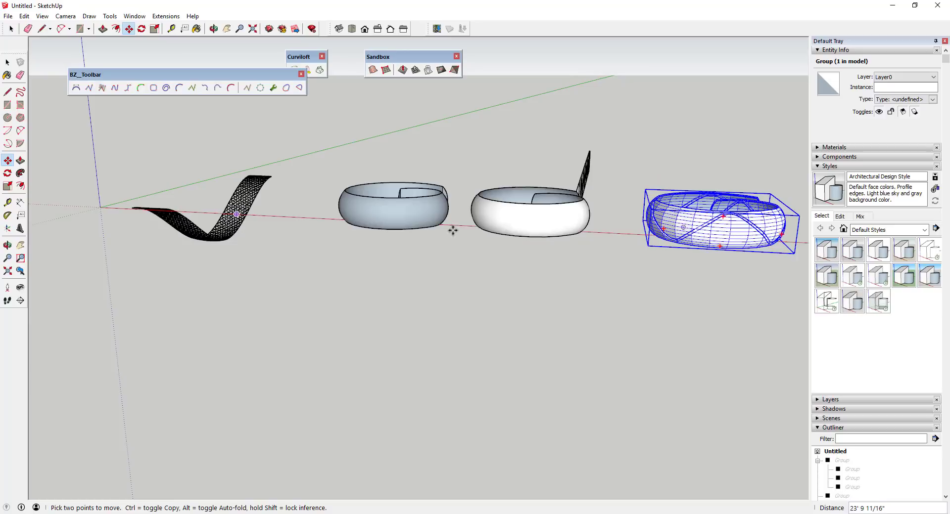
click(723, 226)
scroll(731, 202, down, 2)
scroll(746, 207, up, 5)
scroll(746, 207, down, 3)
middle_drag(691, 176, 557, 149)
Hide the two middle rings.
key(space)
drag(397, 247, 397, 248)
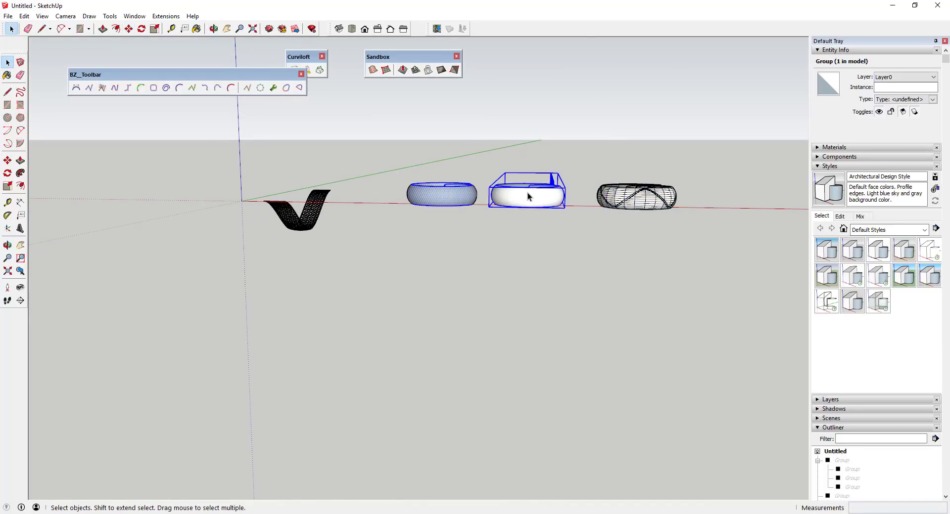
right_click(527, 192)
click(547, 218)
Select the patterned ring and set Soften Edges to about 25.5 degrees.
scroll(675, 195, up, 3)
click(676, 198)
middle_drag(676, 198, 486, 321)
click(621, 283)
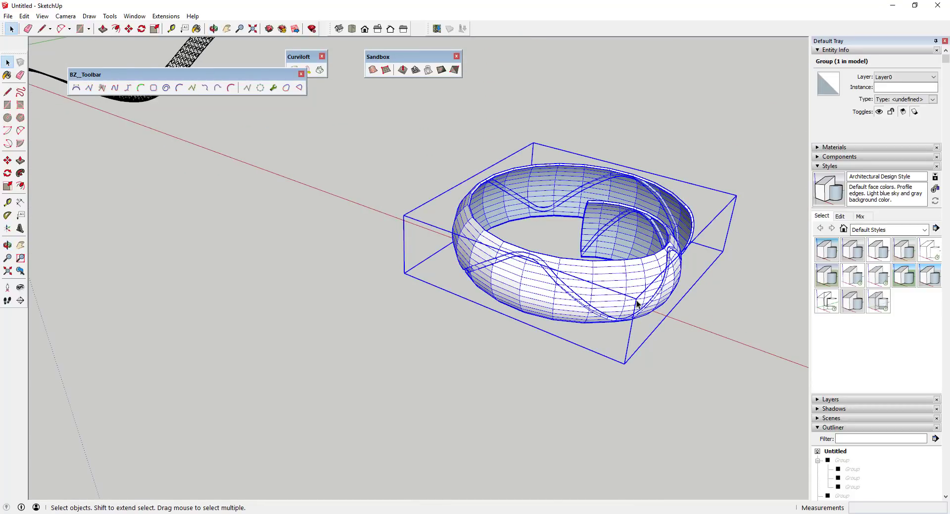
scroll(840, 348, down, 5)
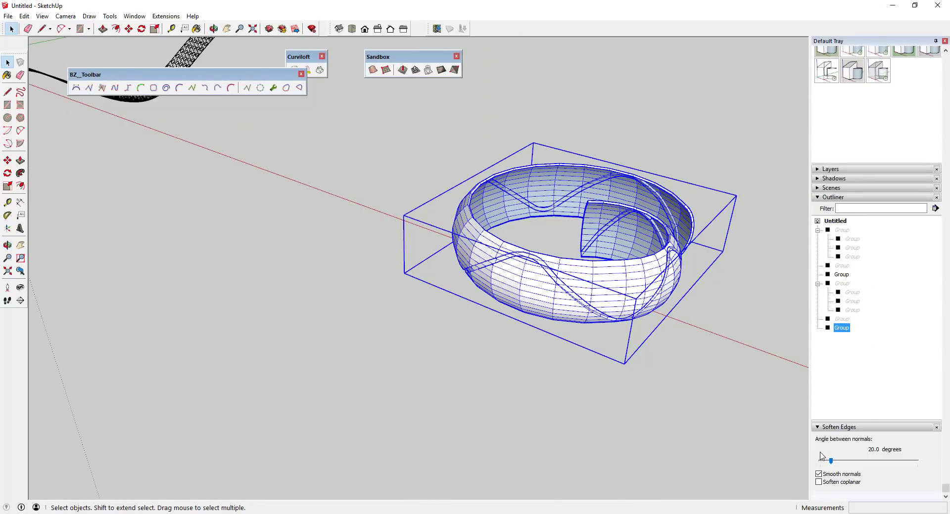
click(832, 462)
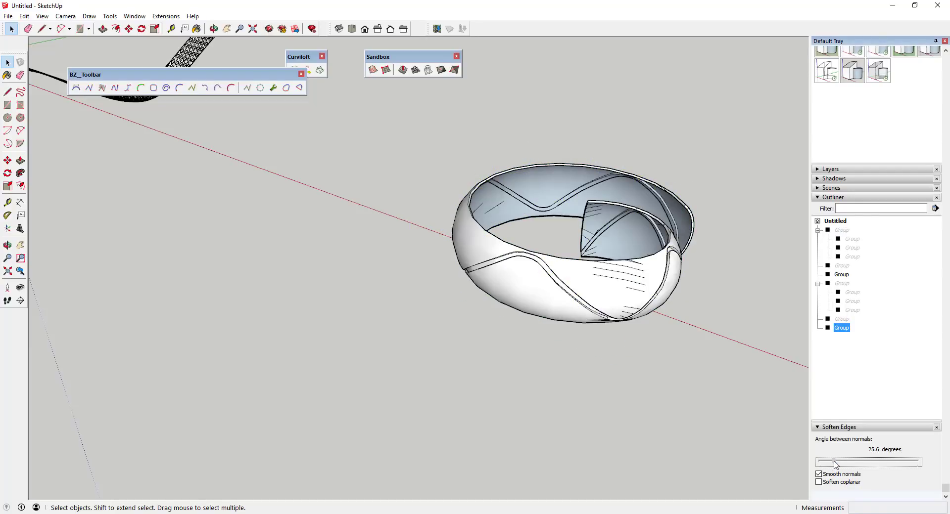
mouse_move(829, 464)
mouse_down()
mouse_move(815, 465)
mouse_move(830, 464)
mouse_up()
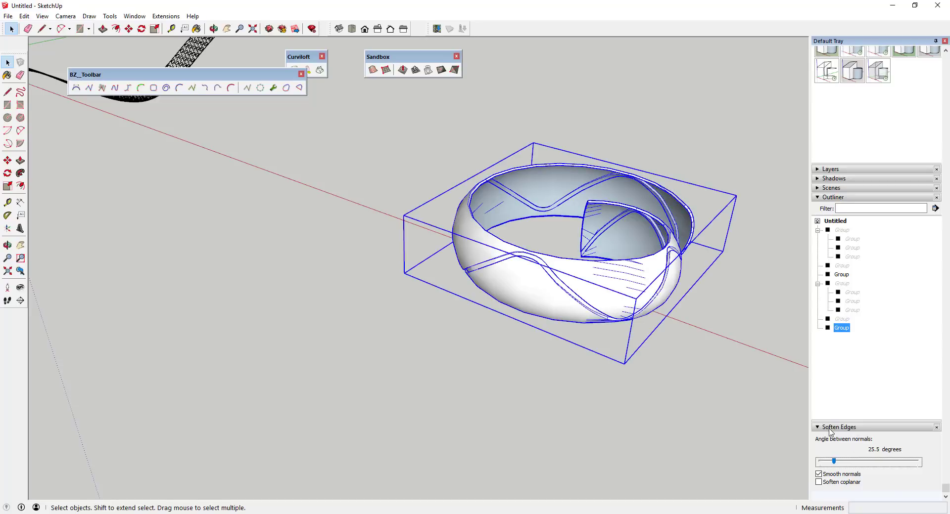
Turn on Soften coplanar for the patterned ring.
click(837, 483)
scroll(701, 252, up, 3)
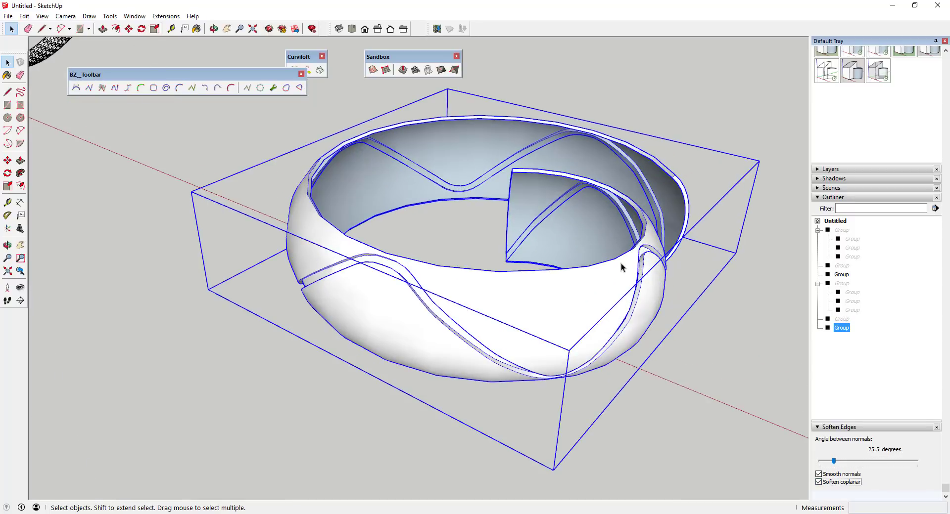
middle_drag(622, 267, 630, 194)
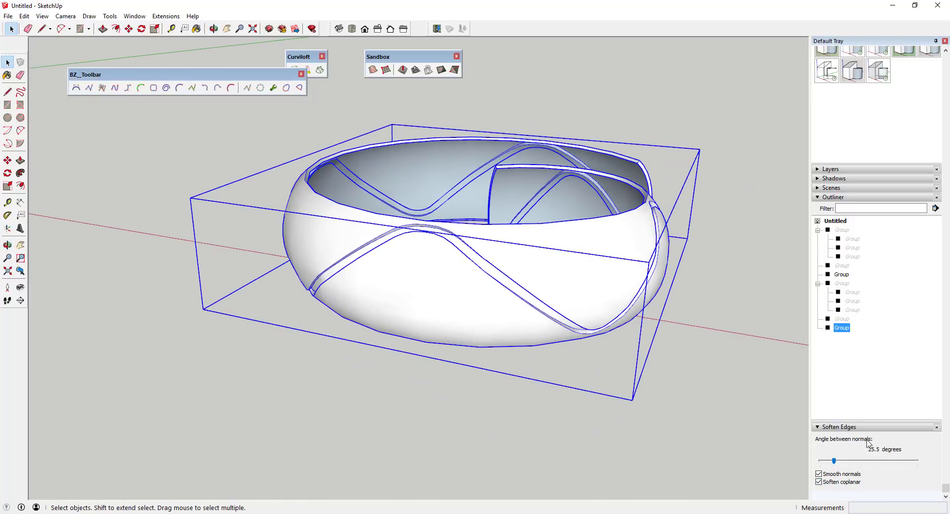
middle_drag(667, 299, 427, 308)
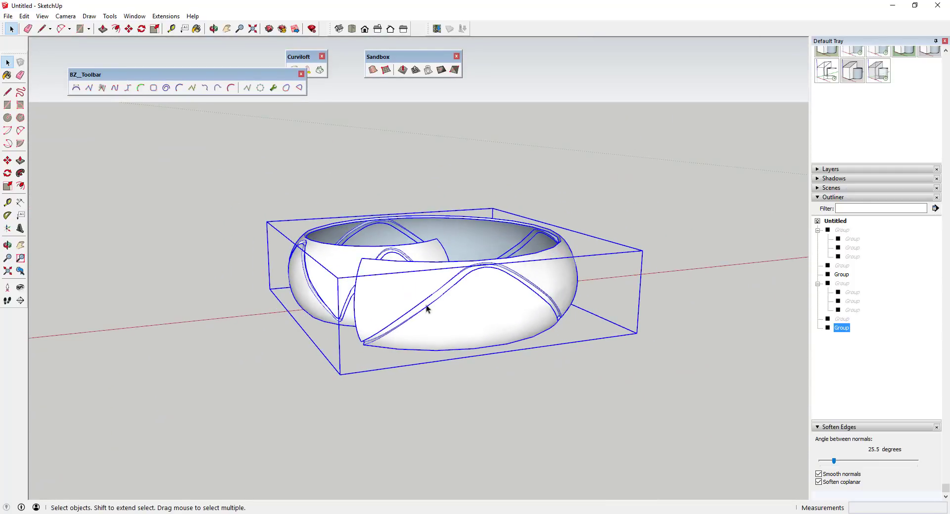
Orbit around the smoothed bangle to inspect it from the side and below.
mouse_move(604, 274)
middle_down()
mouse_move(404, 286)
mouse_move(562, 334)
mouse_move(328, 233)
mouse_move(508, 275)
mouse_move(632, 399)
mouse_move(568, 335)
mouse_move(586, 324)
middle_up()
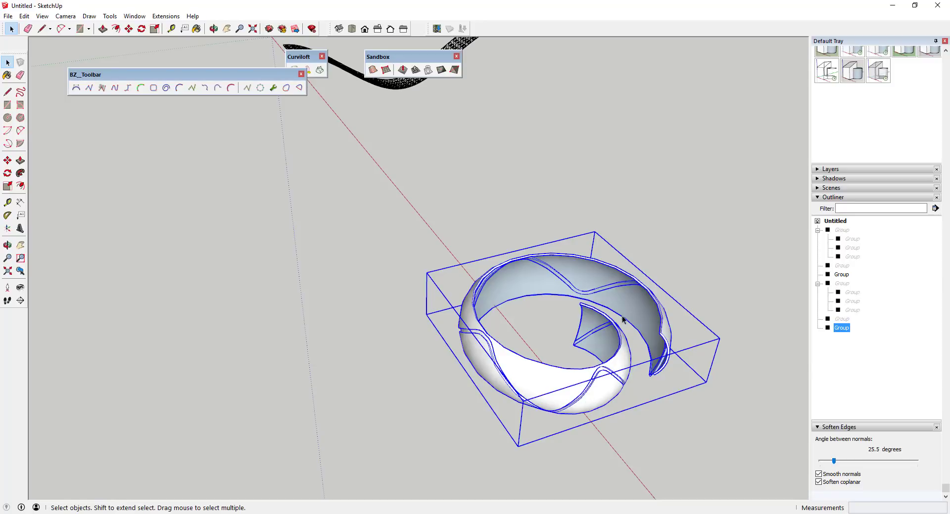
scroll(626, 341, down, 3)
scroll(615, 384, up, 3)
middle_drag(615, 384, 559, 292)
scroll(544, 277, up, 3)
scroll(494, 239, down, 2)
scroll(473, 128, up, 4)
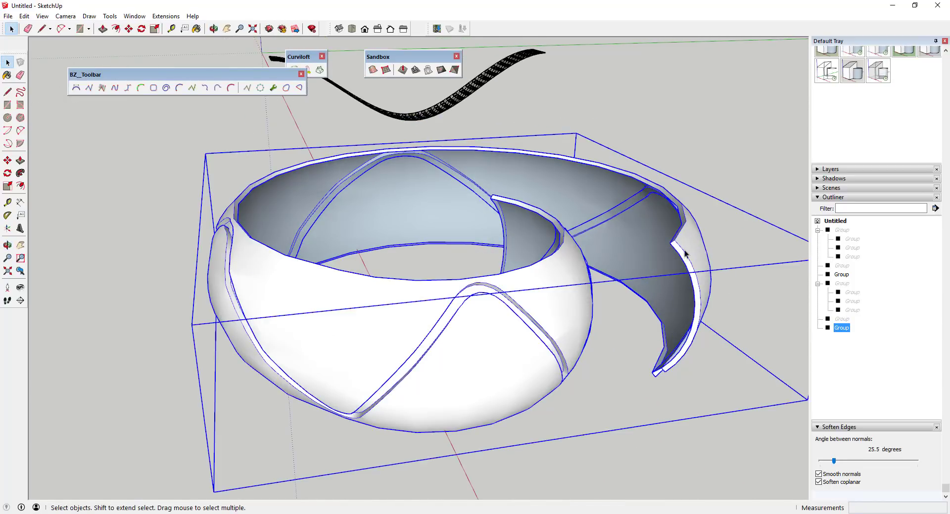
scroll(662, 324, down, 2)
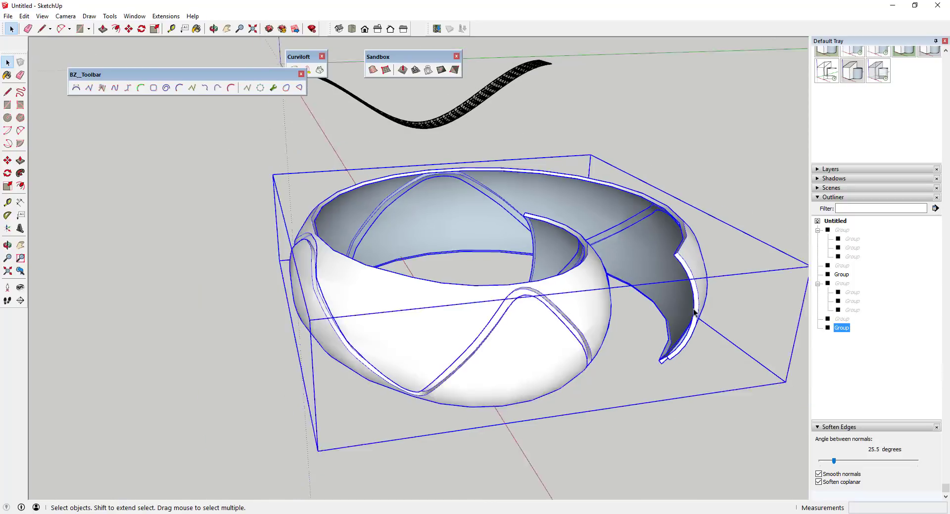
middle_drag(662, 324, 670, 293)
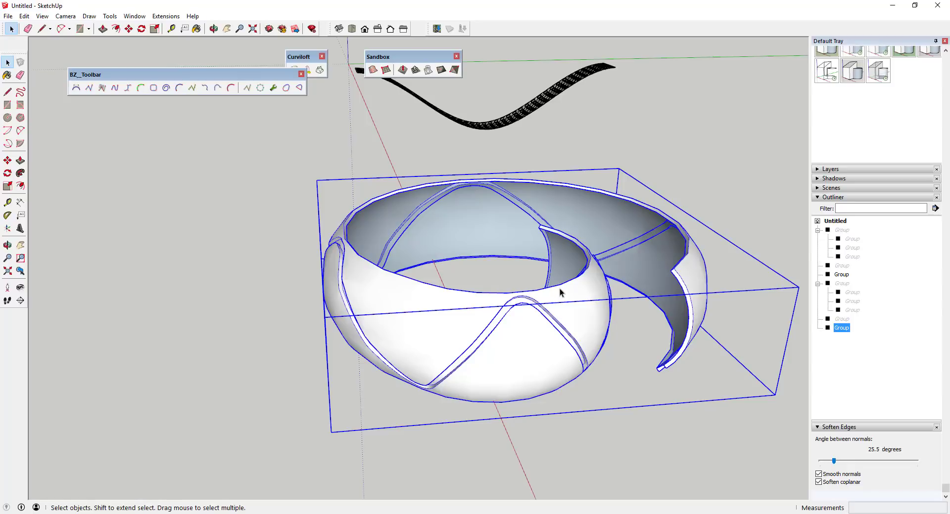
scroll(559, 292, down, 3)
scroll(642, 306, up, 2)
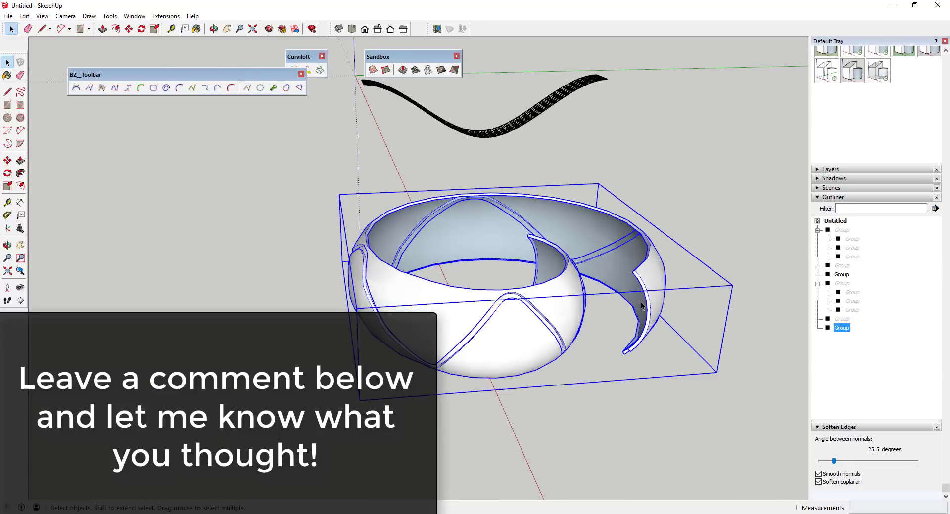